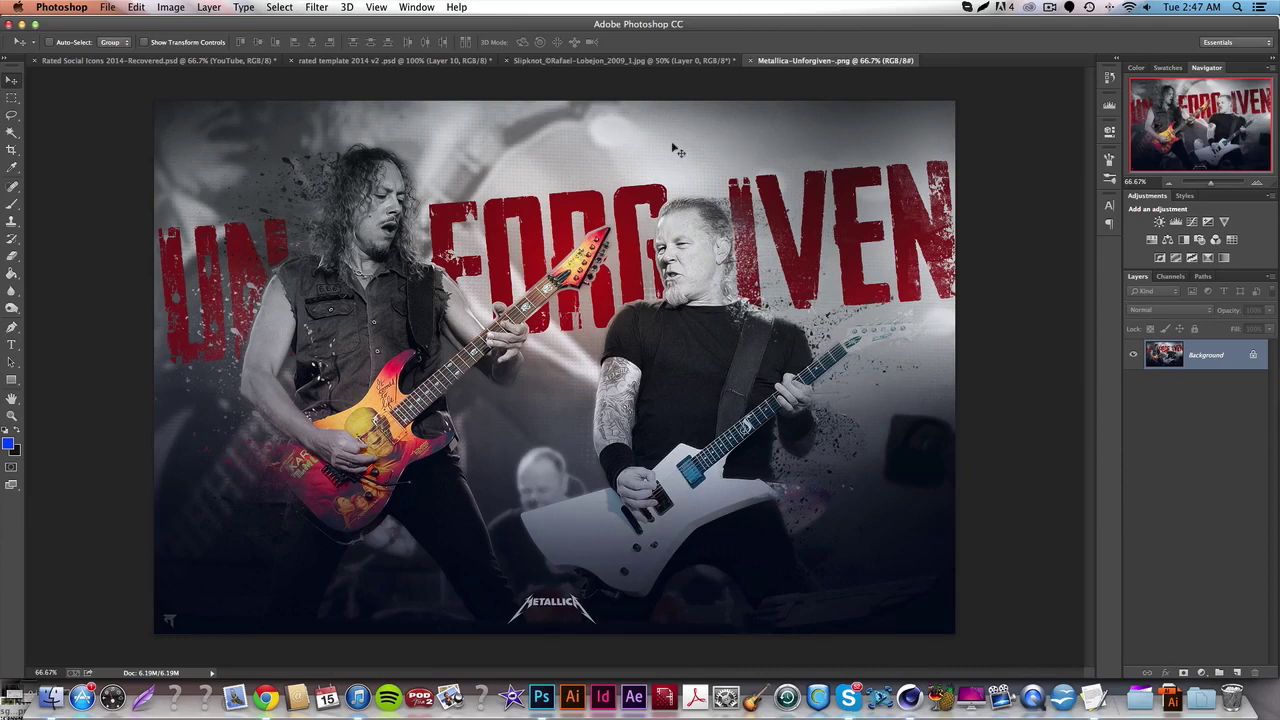
- Compare the Slipknot cutout with the finished Metallica artwork, ending on the Slipknot document
click(651, 61)
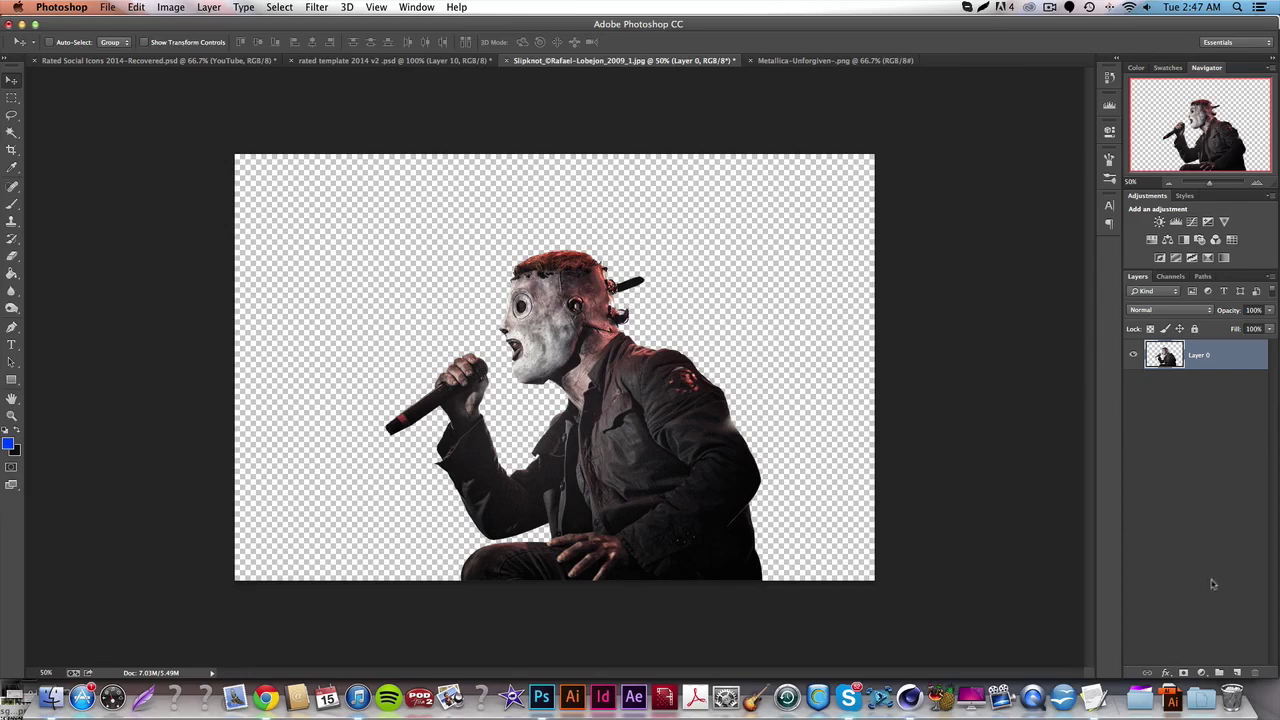
click(800, 61)
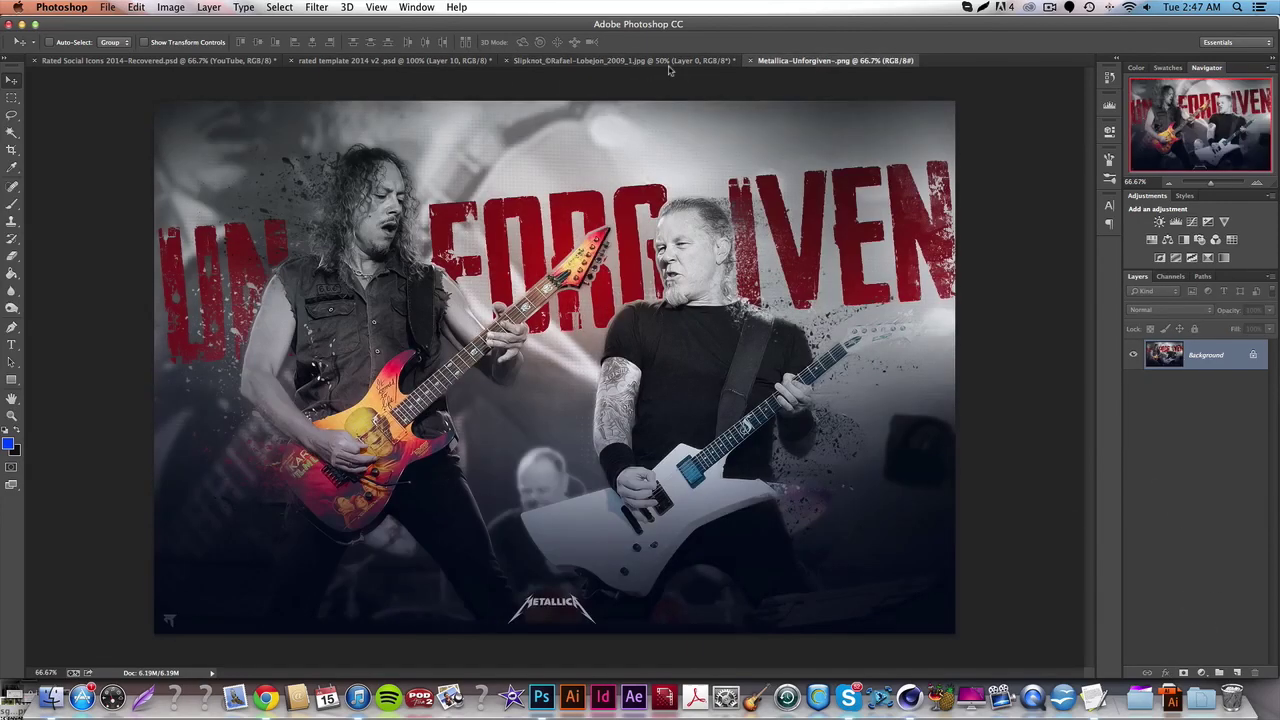
click(626, 61)
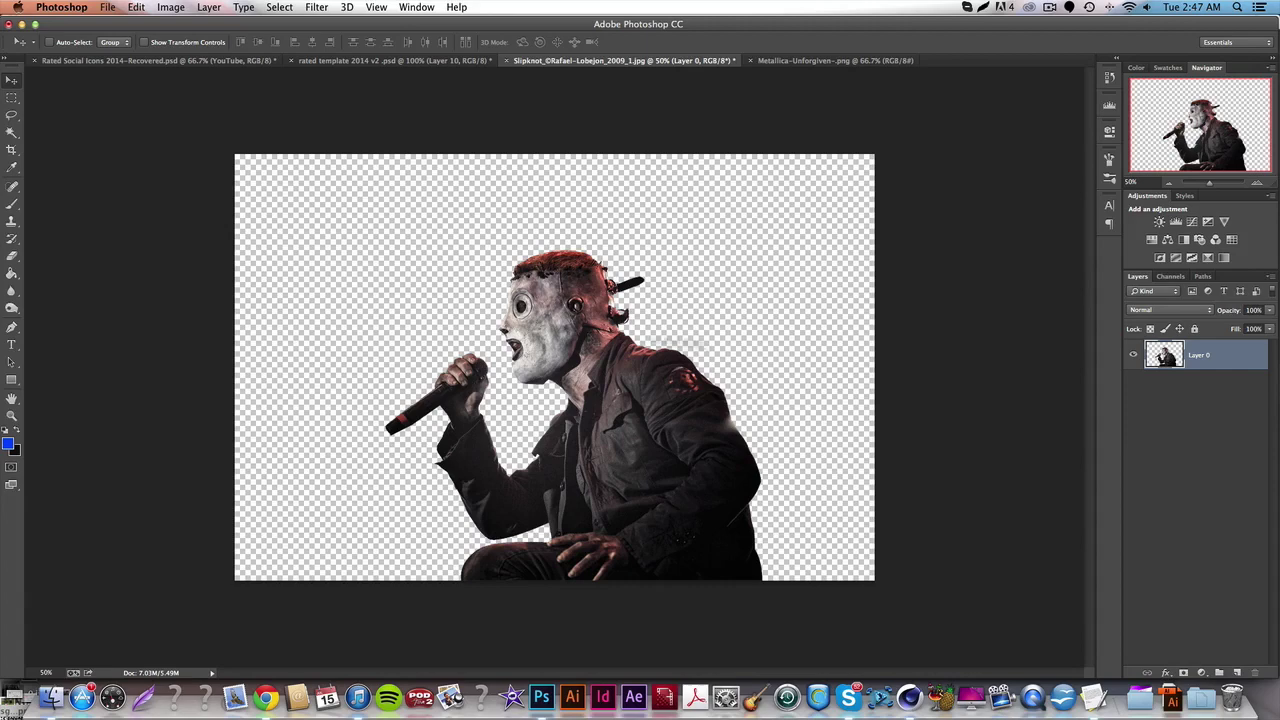
- Set the foreground color to white
click(8, 443)
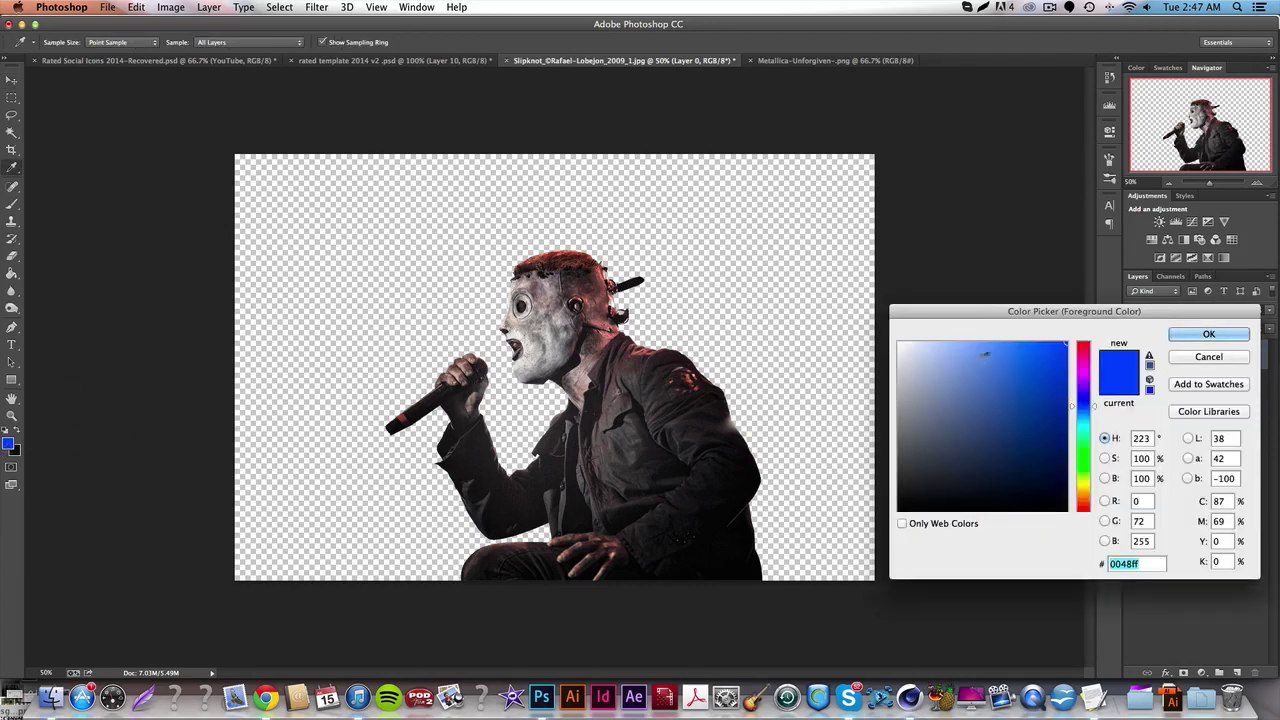
click(786, 343)
click(1208, 334)
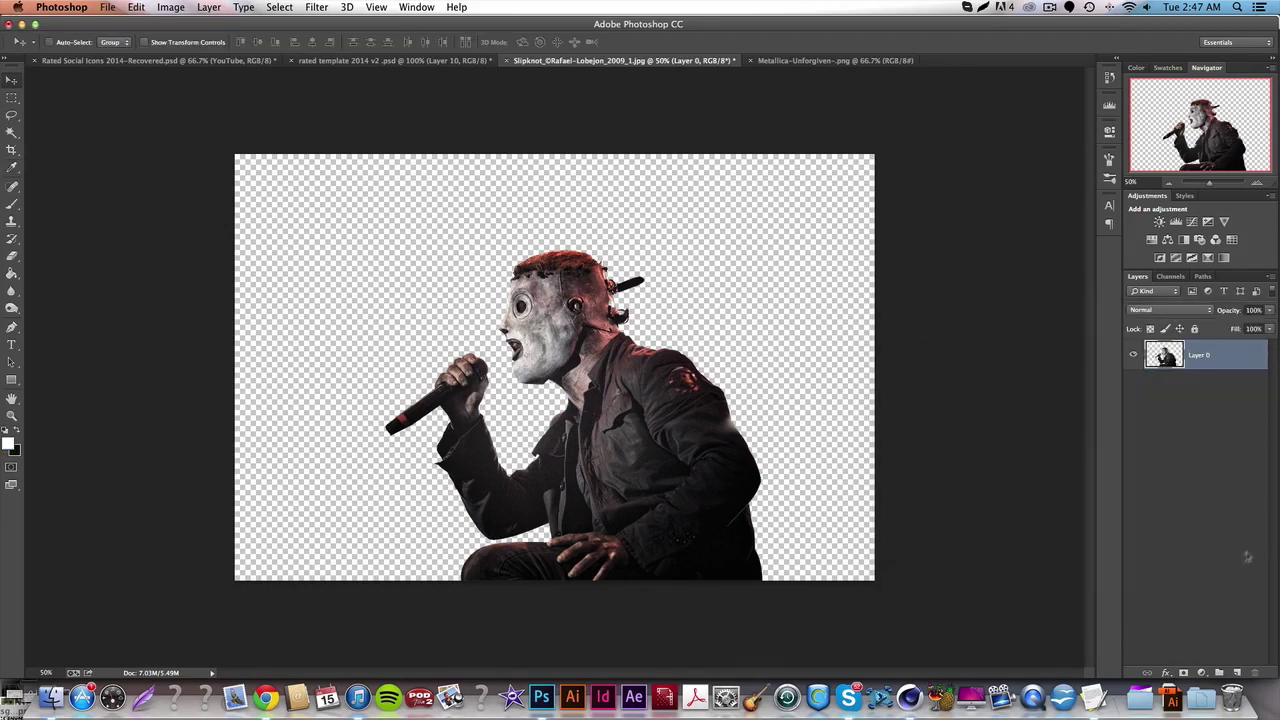
- Add a blank layer beneath Layer 0 and fill it with medium grey using the Paint Bucket
click(1236, 672)
drag(1209, 362, 1205, 440)
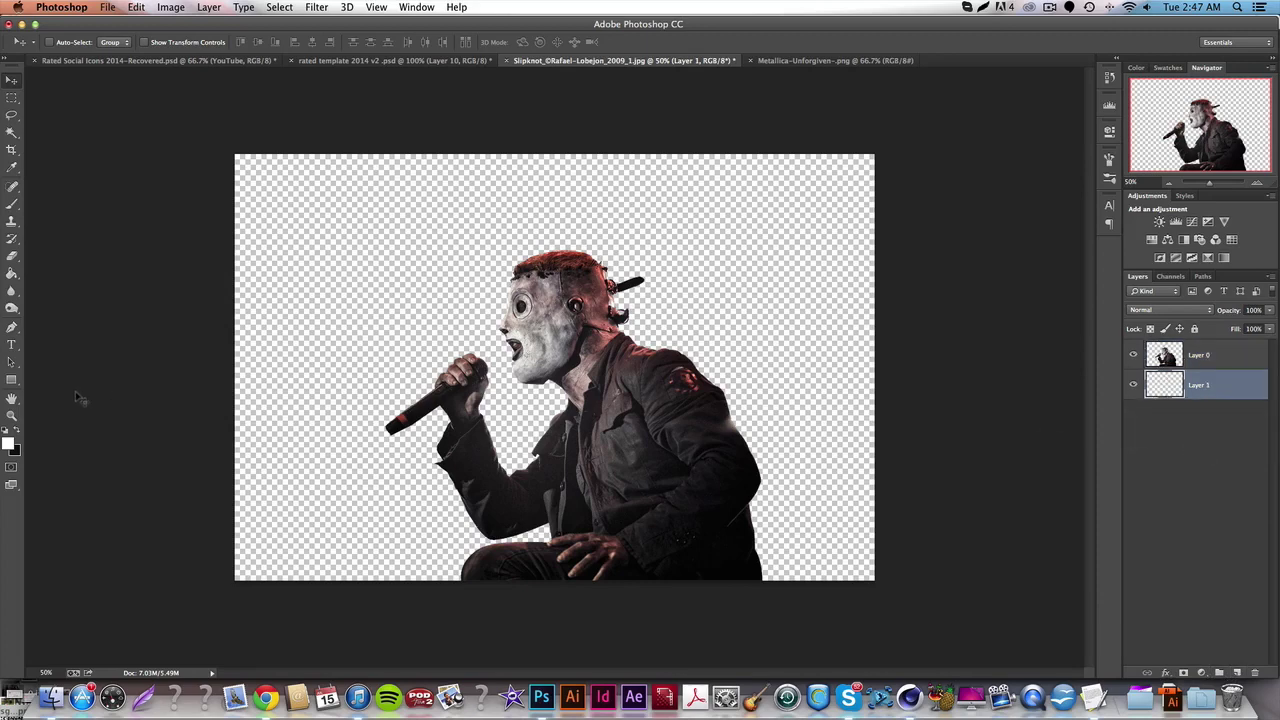
click(8, 443)
click(843, 400)
key(Return)
click(12, 273)
click(432, 209)
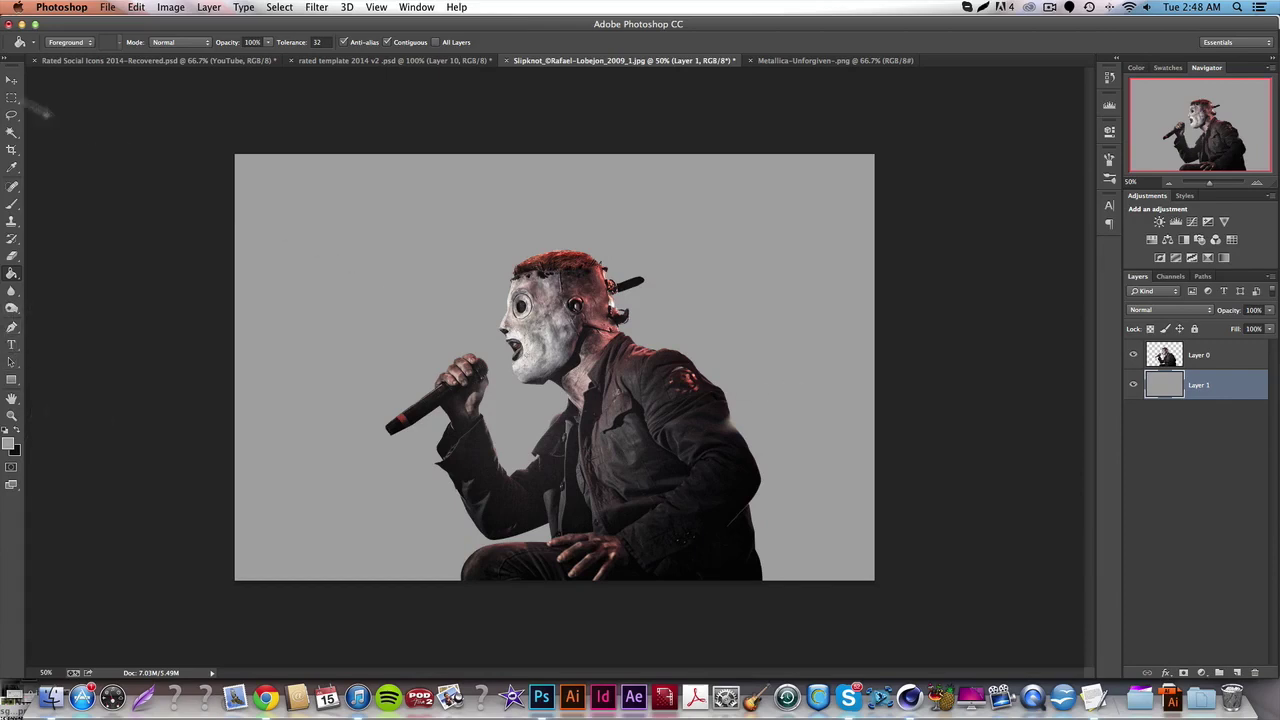
click(12, 80)
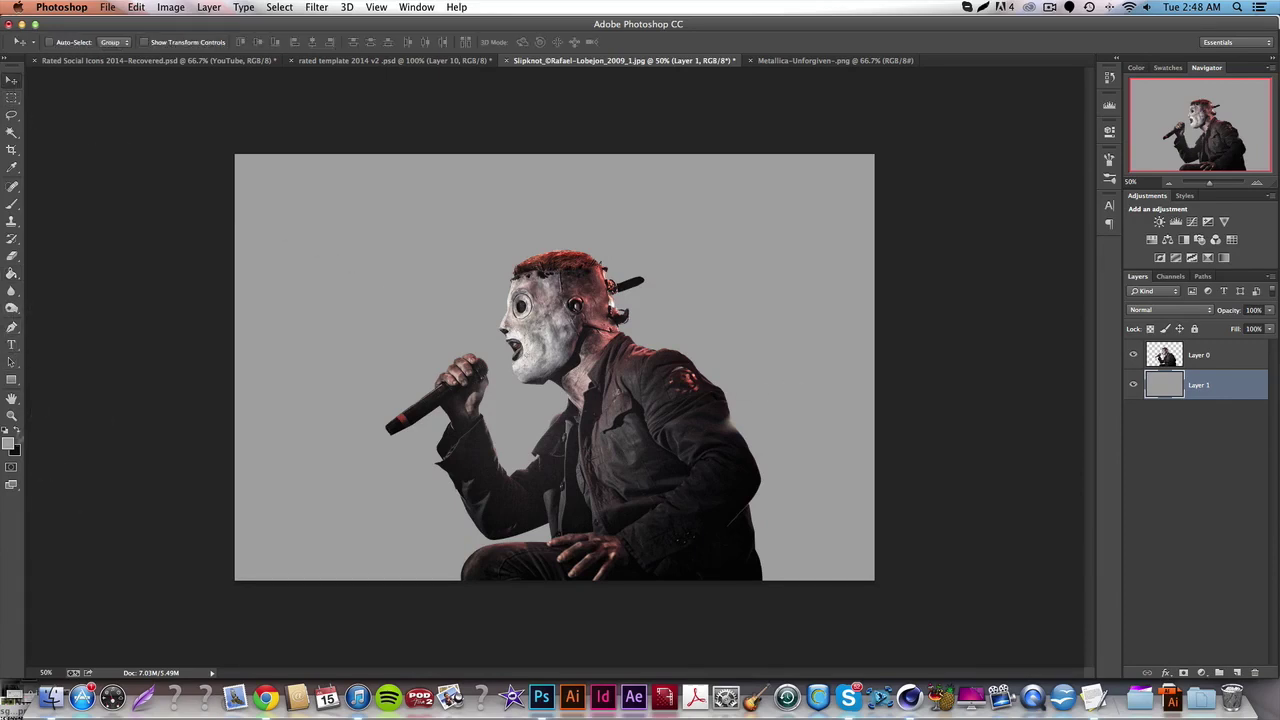
- Toggle the visibility of Layer 0 to check the cutout against the grey background
click(1222, 362)
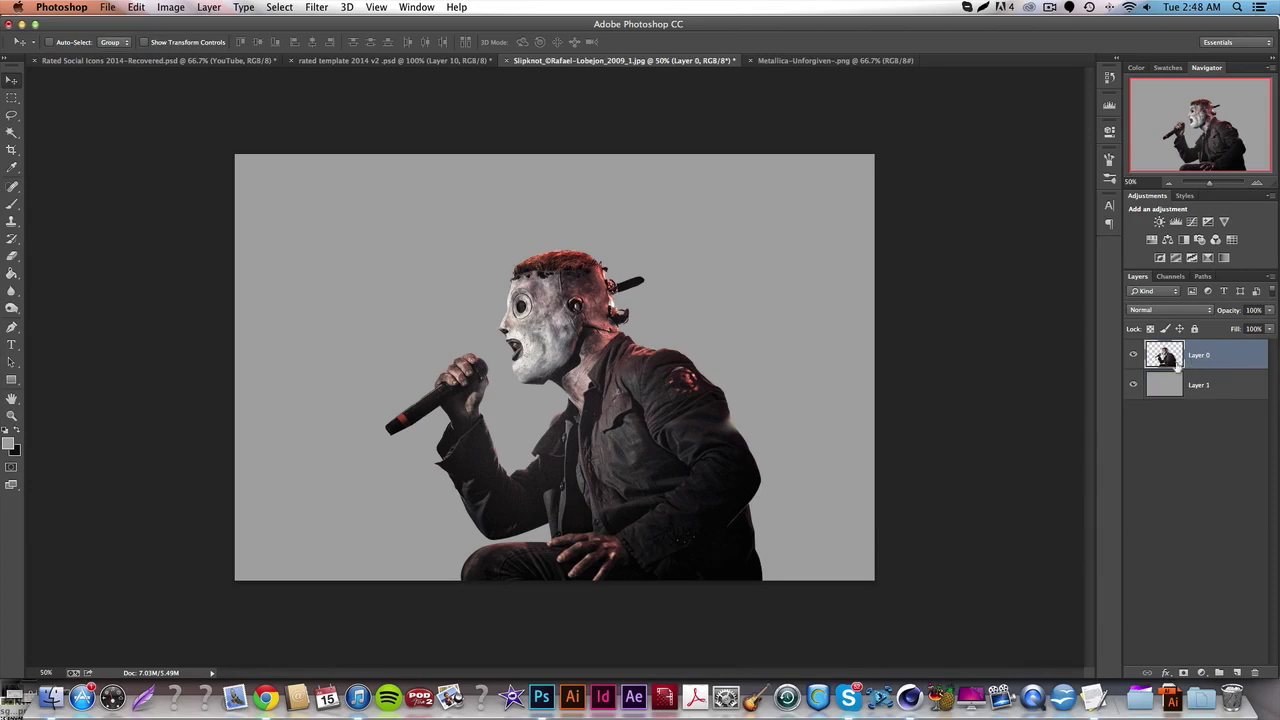
click(1133, 357)
click(1133, 357)
click(1133, 357)
click(1133, 357)
click(1133, 357)
click(1133, 357)
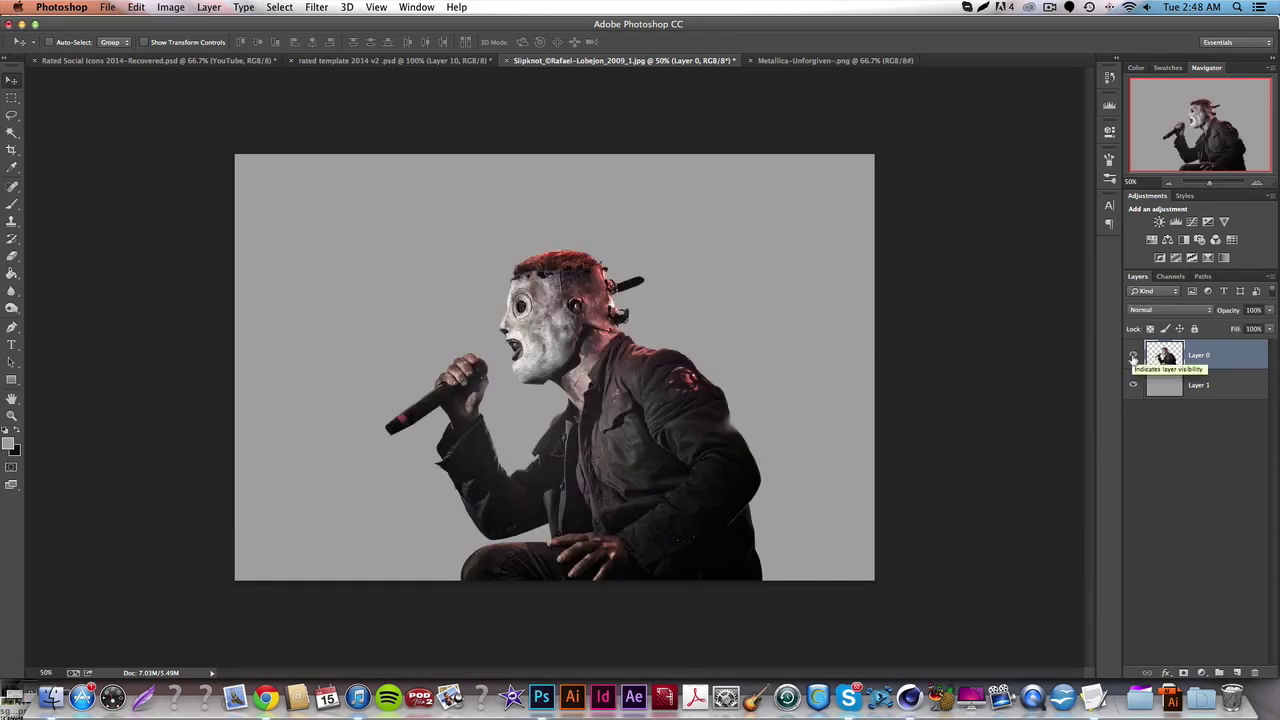
- Duplicate the singer cutout on Layer 0 twice
key(super+j)
key(super+j)
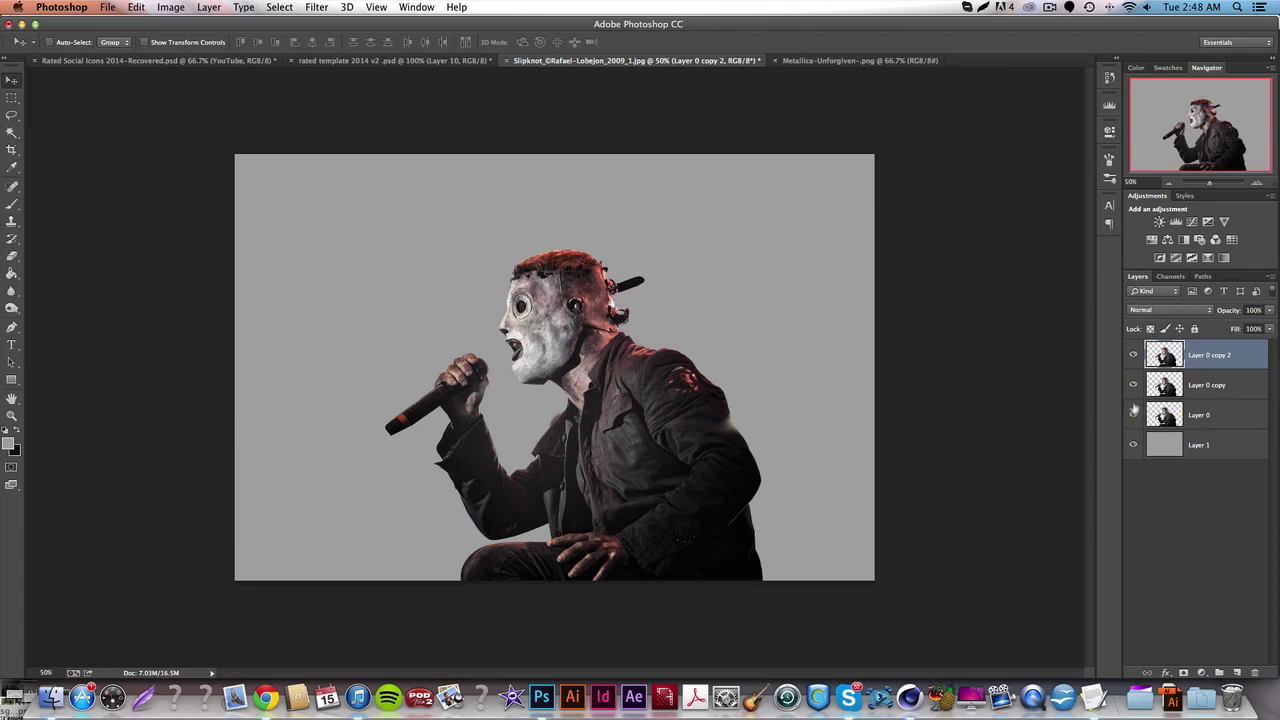
click(1134, 357)
click(1134, 357)
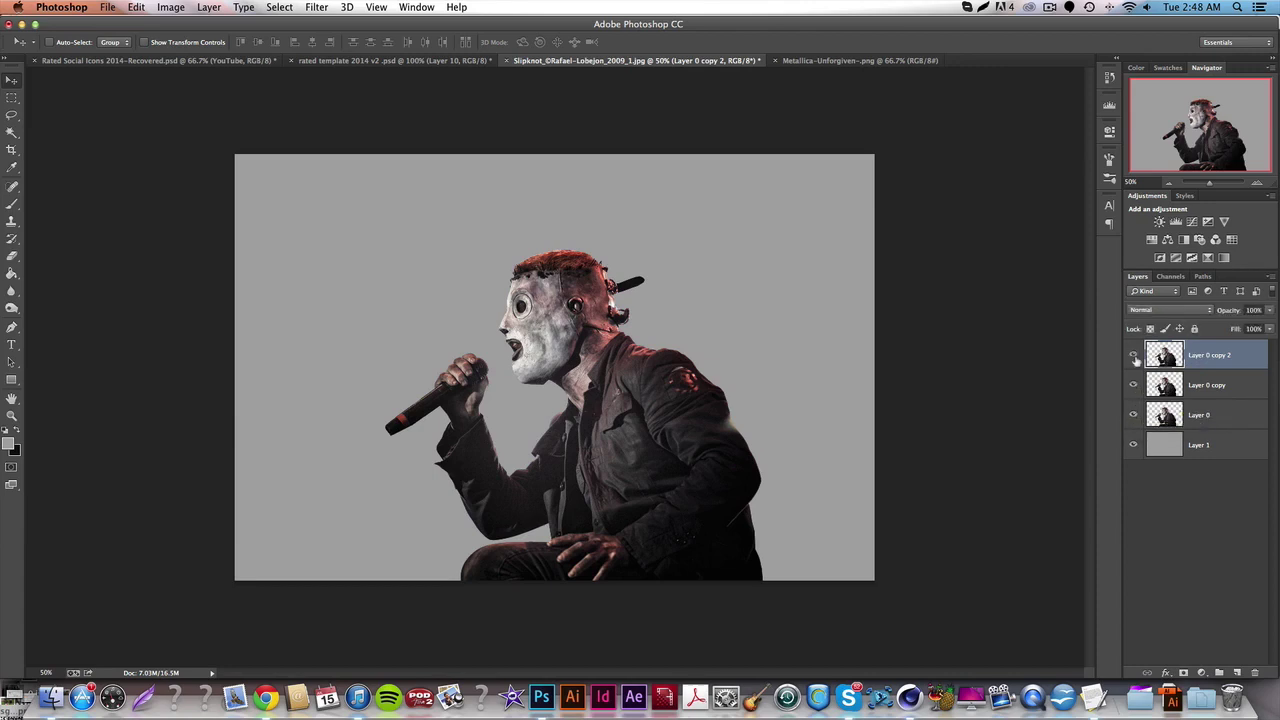
- Hide the original Layer 0, keeping both of its copies visible above the grey background
click(1133, 415)
click(1214, 417)
click(1133, 416)
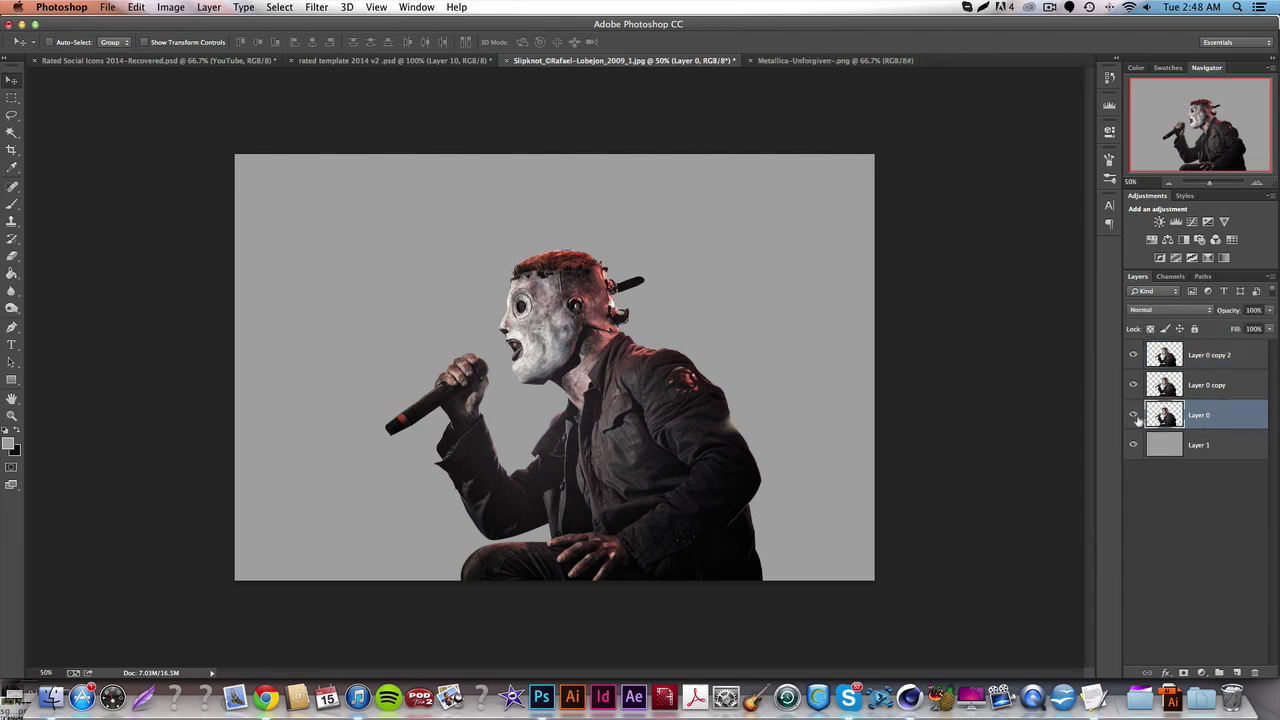
click(1133, 416)
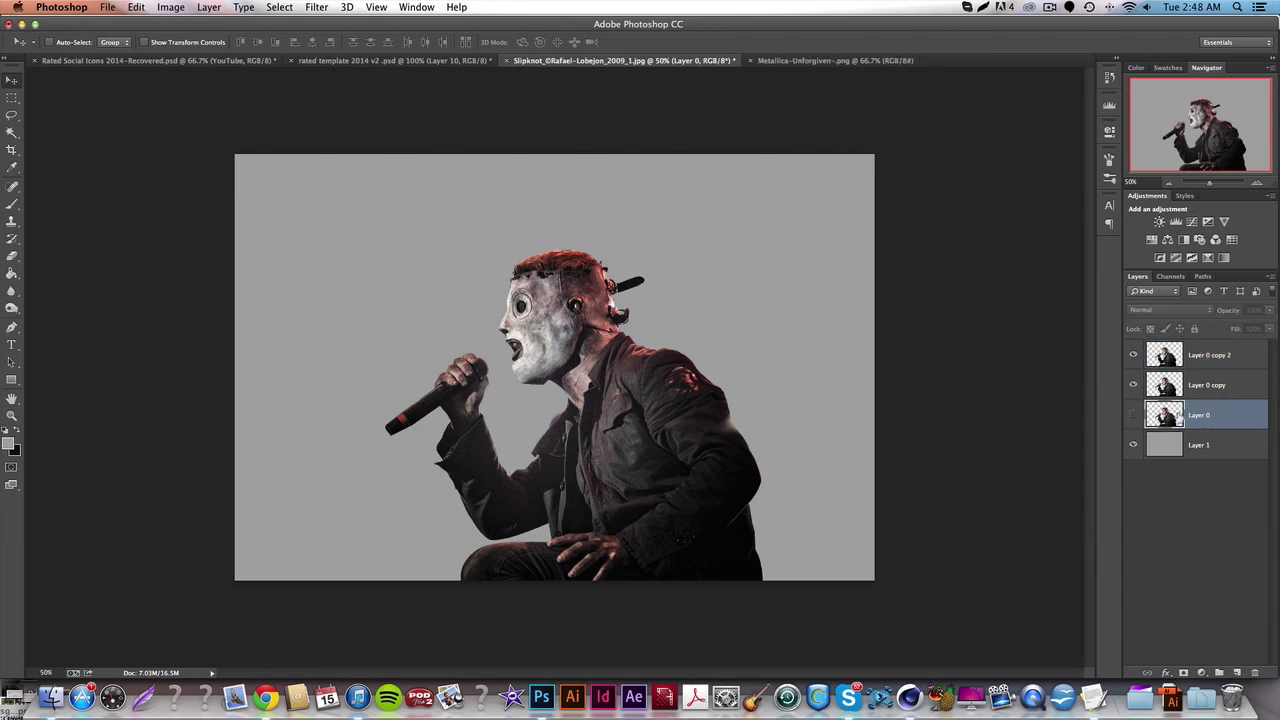
click(1186, 386)
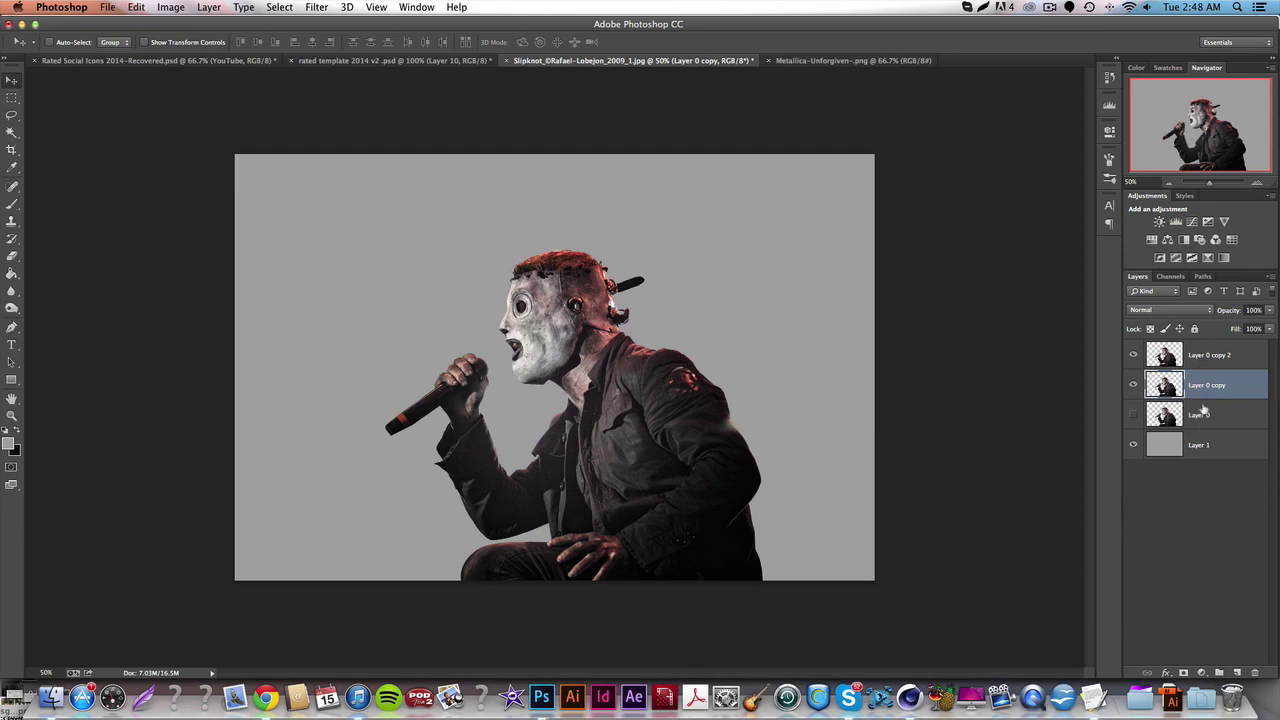
click(1207, 416)
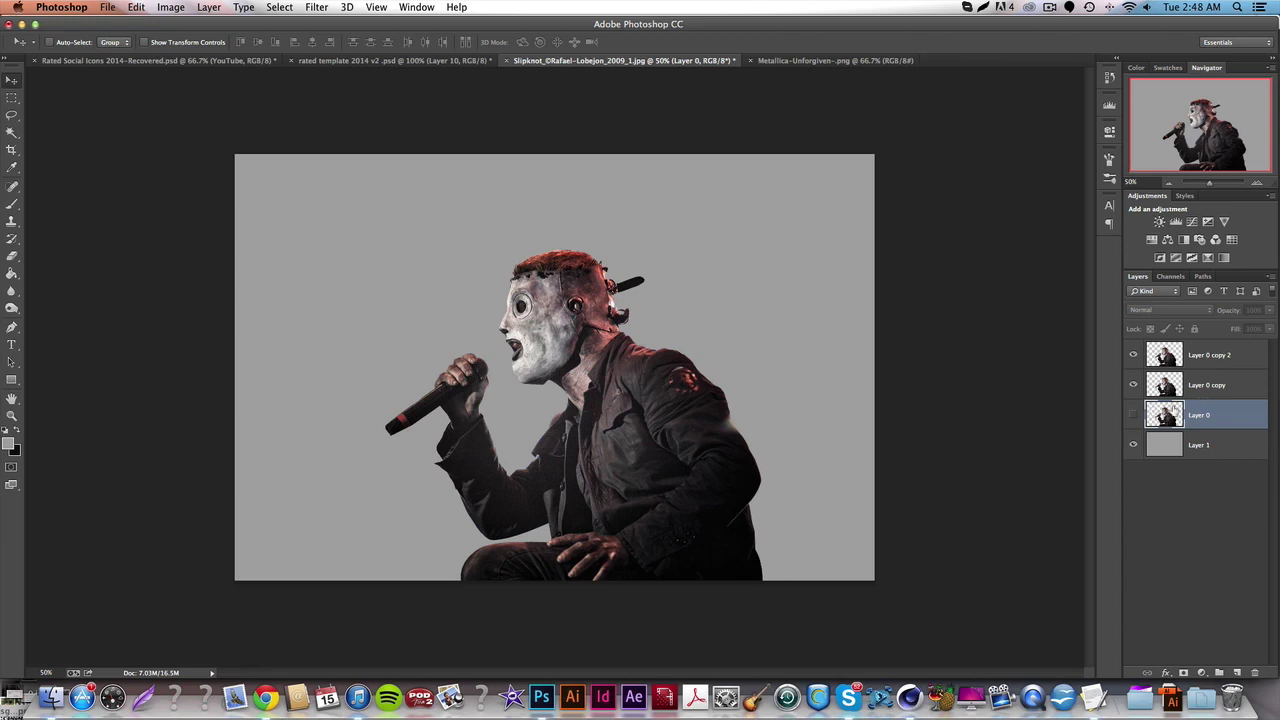
click(1196, 383)
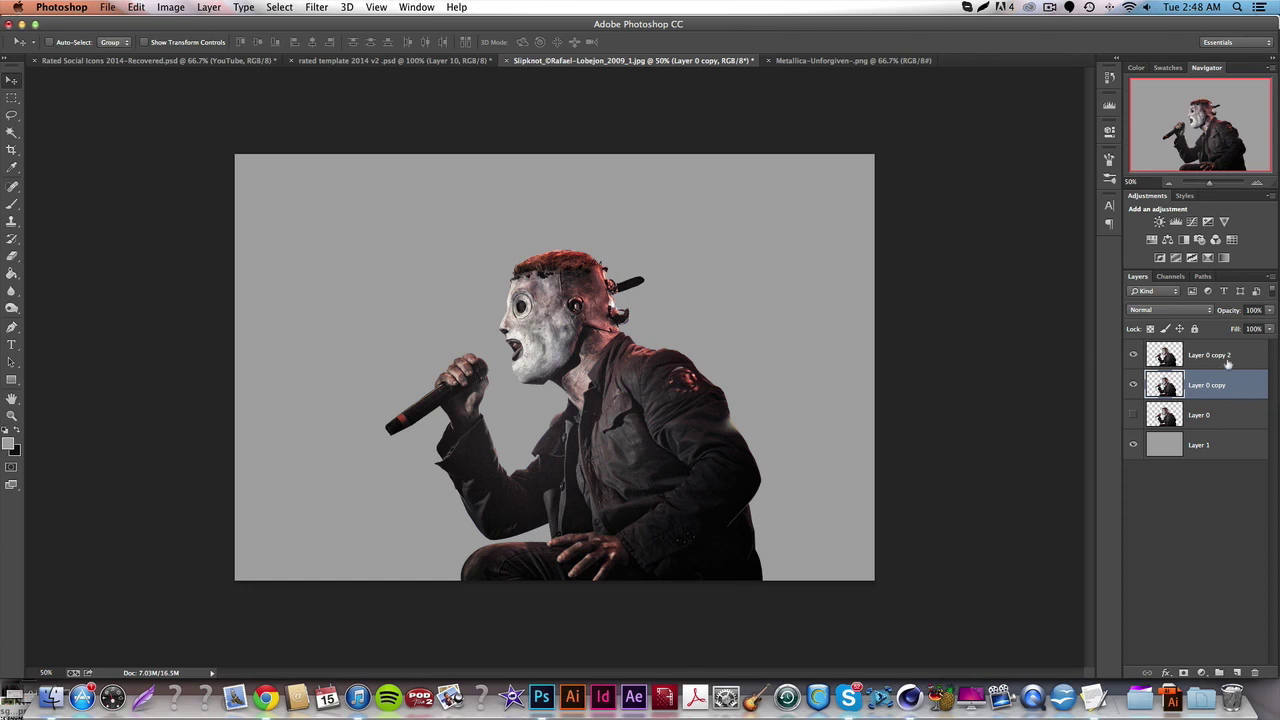
- Move Layer 0 and its two copies together toward the left side of the canvas, making room behind the singer
click(1200, 418)
shift+click(1219, 360)
drag(789, 391, 707, 390)
click(1234, 364)
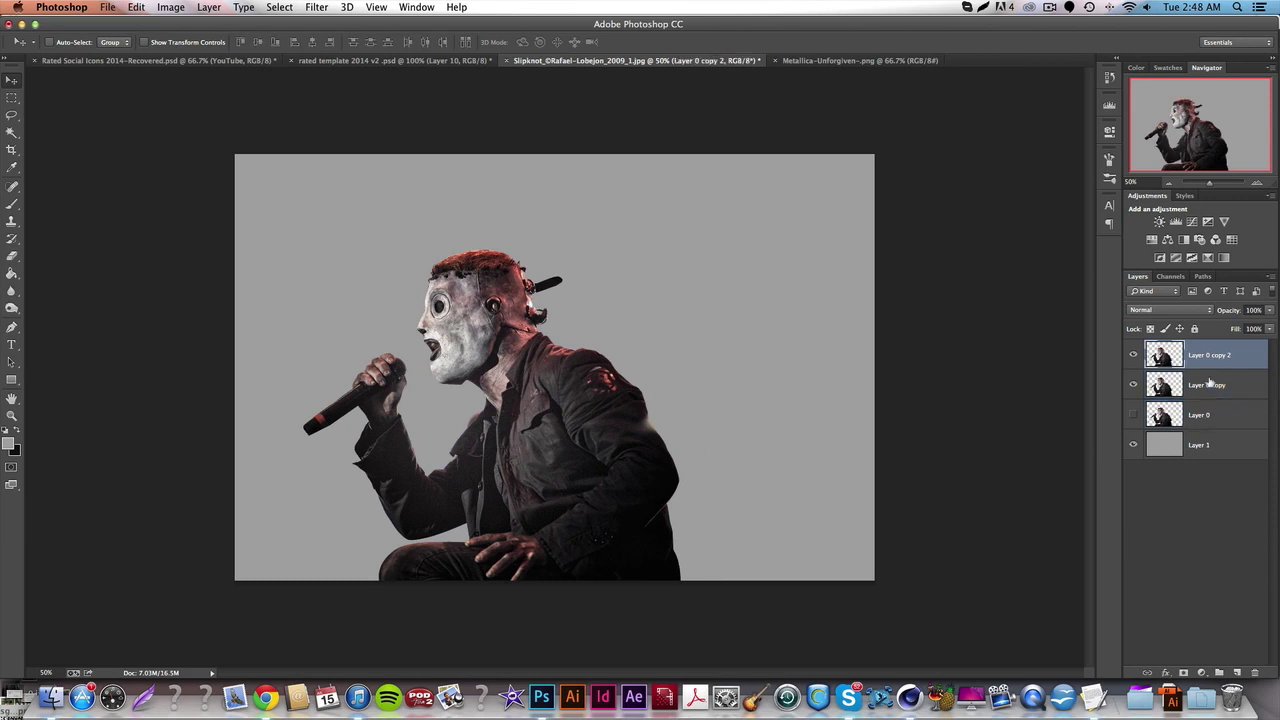
- Open the Liquify filter on Layer 0 copy
click(1209, 385)
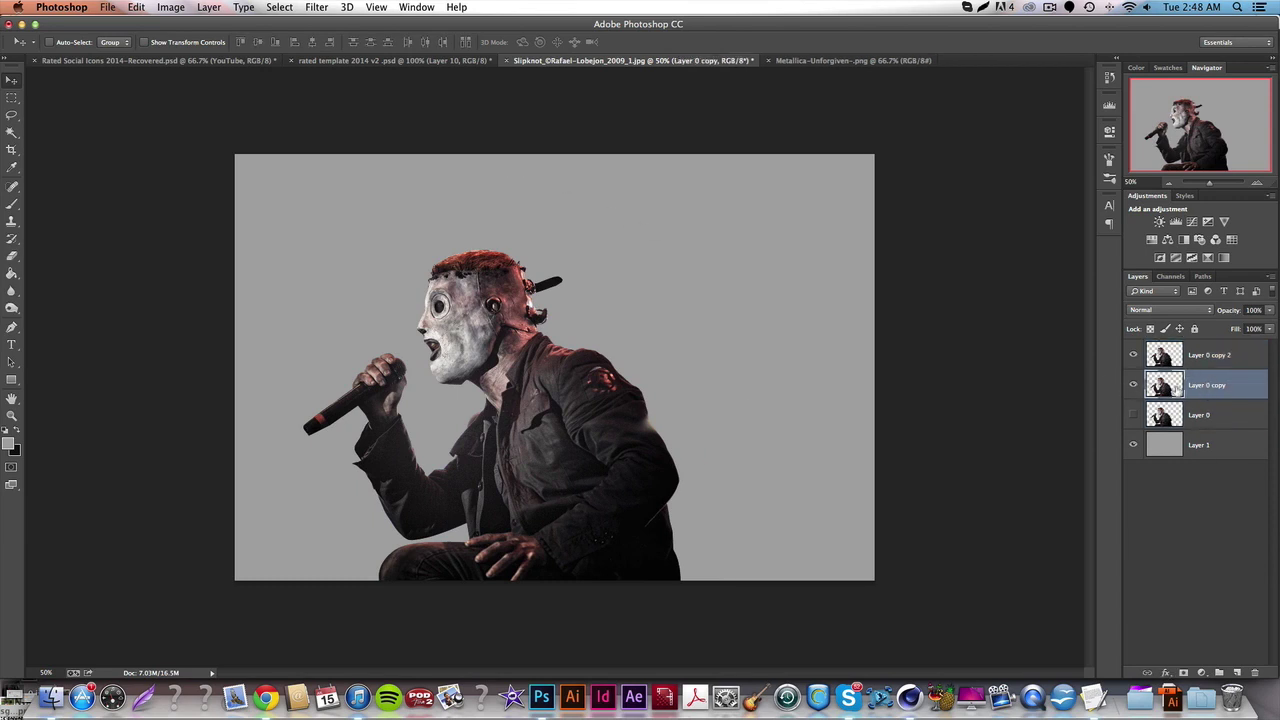
click(1133, 386)
click(333, 7)
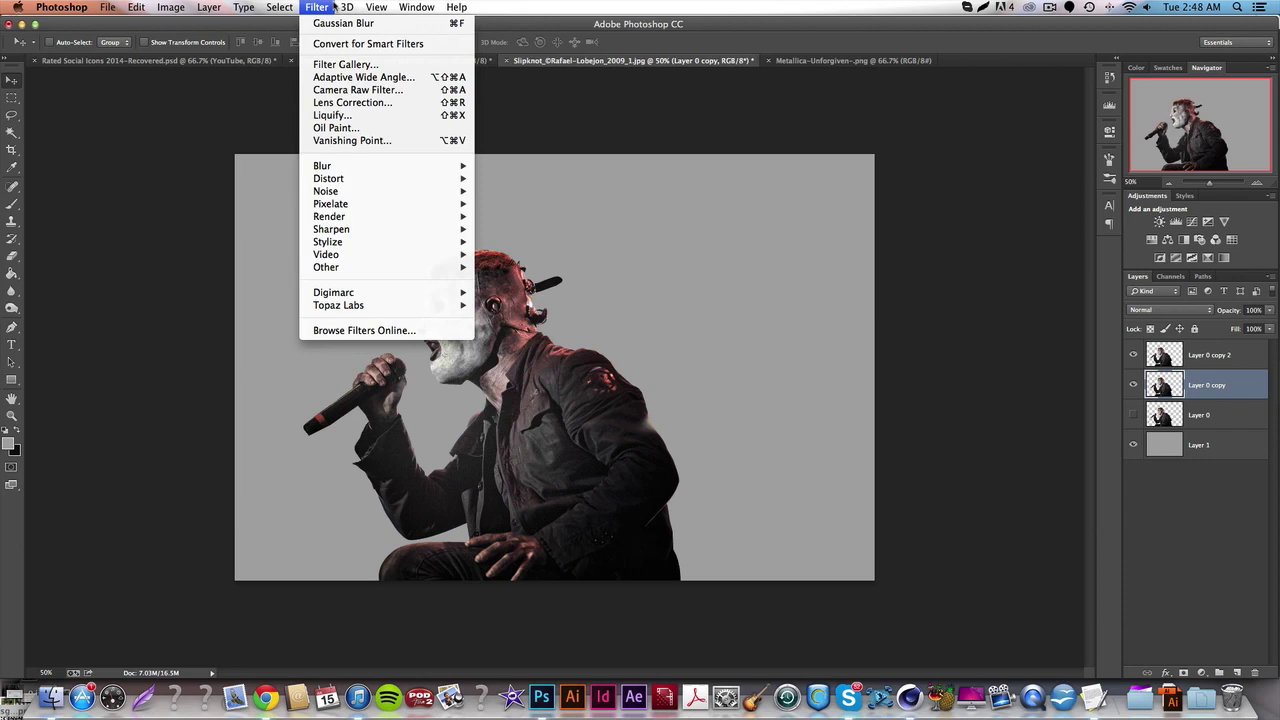
click(397, 115)
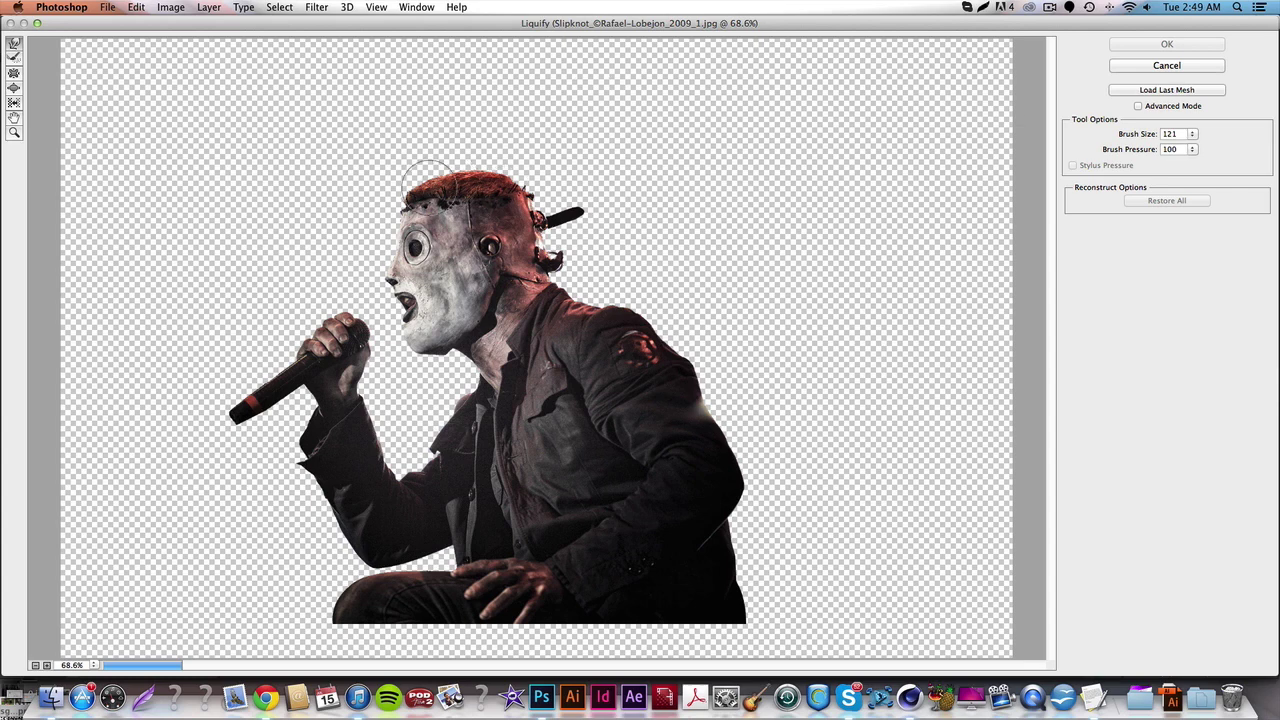
drag(422, 177, 598, 182)
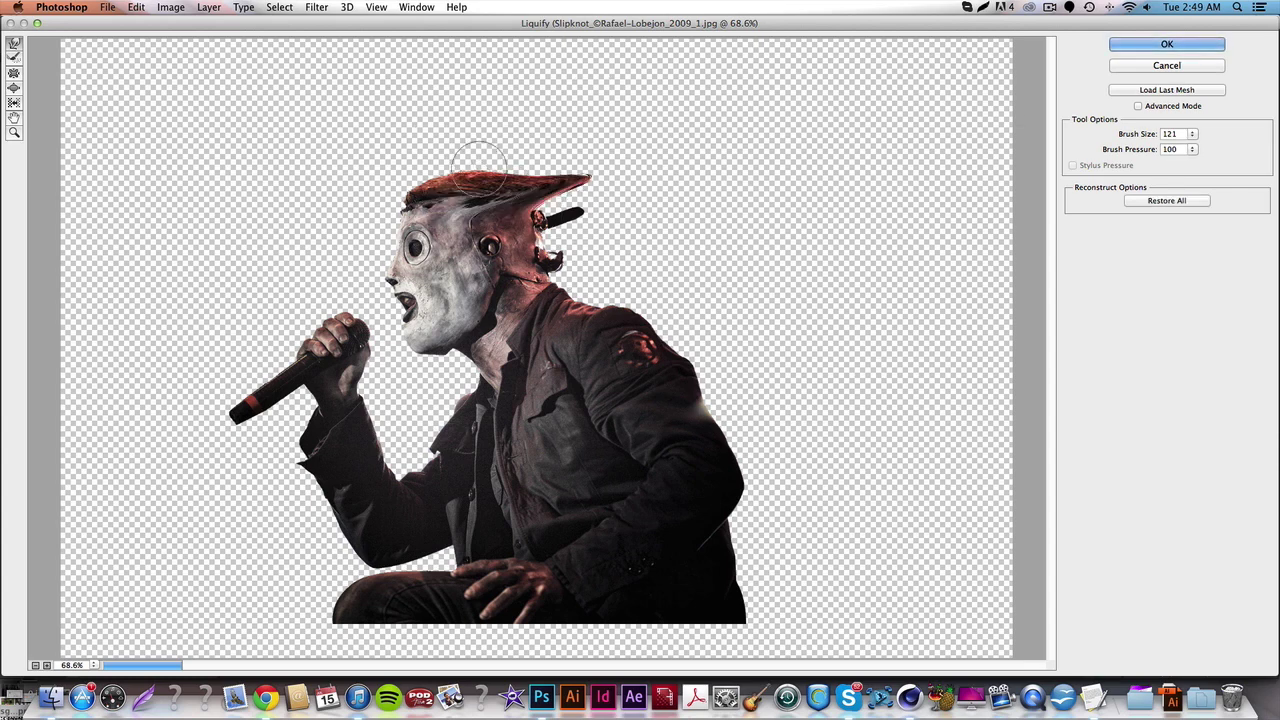
key(super+z)
key(super+z)
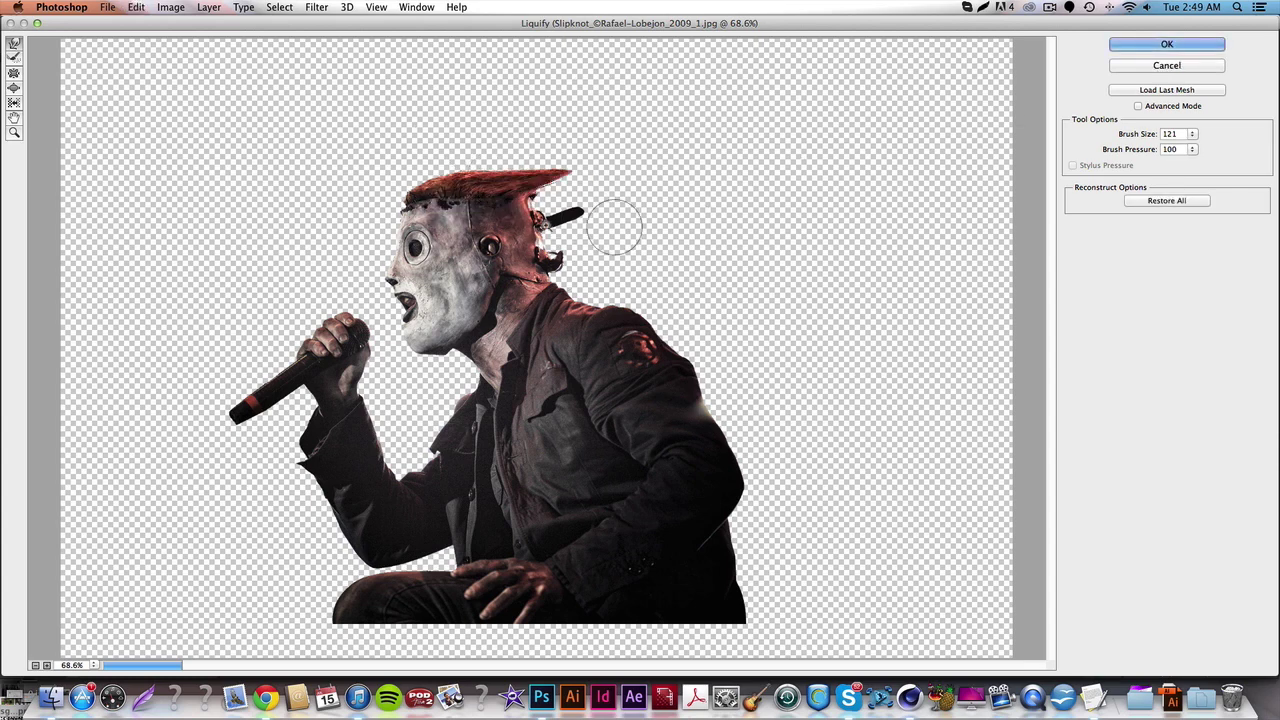
key(super+z)
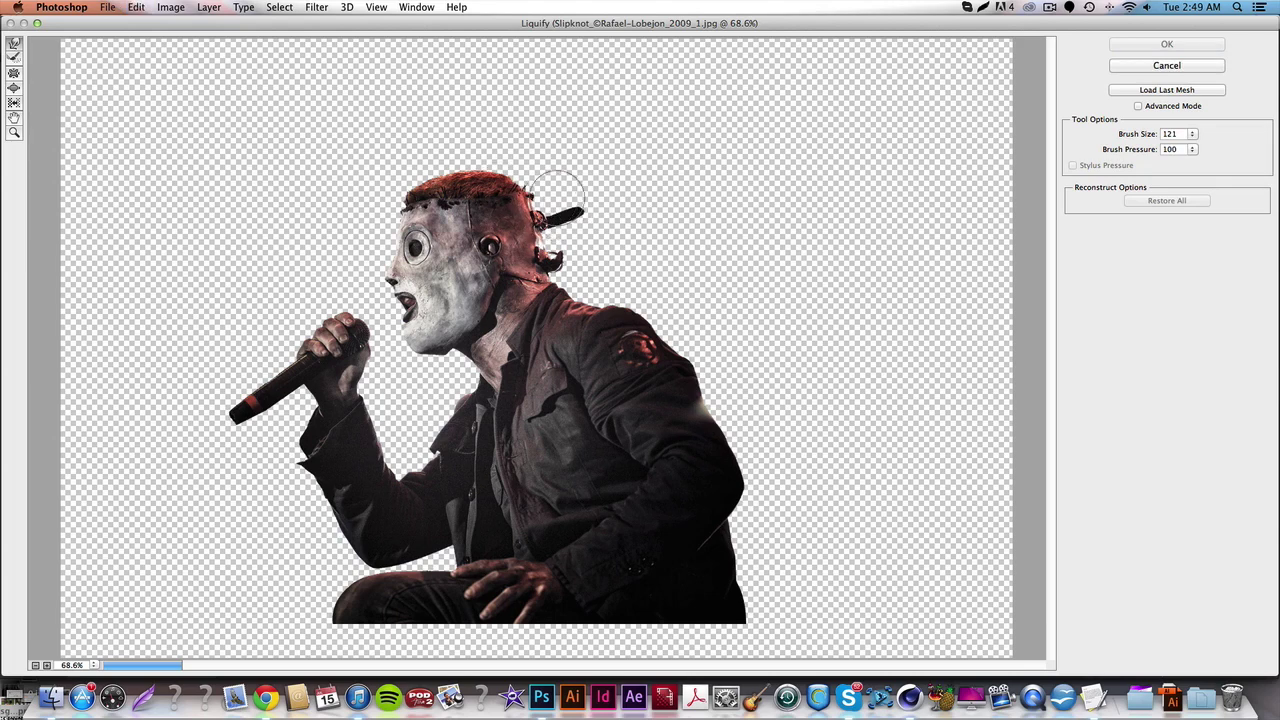
- With a Liquify brush size of 184, smear the back of the singer's head, shoulder, and jacket outward behind him and apply the filter
click(1192, 133)
drag(1140, 153, 1141, 150)
mouse_move(492, 164)
mouse_down()
mouse_move(605, 130)
mouse_move(524, 190)
mouse_move(593, 176)
mouse_move(527, 200)
mouse_move(575, 176)
mouse_move(540, 220)
mouse_move(594, 215)
mouse_move(542, 248)
mouse_move(625, 238)
mouse_move(554, 290)
mouse_move(645, 268)
mouse_move(640, 320)
mouse_move(692, 323)
mouse_move(684, 366)
mouse_move(745, 358)
mouse_move(707, 372)
mouse_move(737, 380)
mouse_move(730, 412)
mouse_move(763, 431)
mouse_move(702, 485)
mouse_move(695, 537)
mouse_move(737, 543)
mouse_move(729, 580)
mouse_move(835, 553)
mouse_move(748, 615)
mouse_move(869, 594)
mouse_move(764, 577)
mouse_move(833, 553)
mouse_move(779, 516)
mouse_move(733, 518)
mouse_move(839, 510)
mouse_move(828, 550)
mouse_move(762, 548)
mouse_move(742, 478)
mouse_move(770, 463)
mouse_move(723, 416)
mouse_move(812, 394)
mouse_move(770, 373)
mouse_move(756, 384)
mouse_move(708, 355)
mouse_move(752, 316)
mouse_move(680, 313)
mouse_move(745, 291)
mouse_up()
drag(624, 285, 678, 266)
drag(590, 234, 666, 220)
mouse_move(573, 183)
mouse_down()
mouse_move(627, 171)
mouse_move(618, 200)
mouse_move(668, 194)
mouse_move(667, 240)
mouse_move(728, 253)
mouse_move(683, 285)
mouse_move(749, 268)
mouse_move(751, 365)
mouse_move(800, 342)
mouse_move(784, 398)
mouse_move(820, 386)
mouse_move(795, 495)
mouse_move(771, 458)
mouse_move(864, 445)
mouse_move(839, 521)
mouse_move(832, 499)
mouse_move(855, 489)
mouse_move(826, 517)
mouse_up()
drag(806, 435, 900, 426)
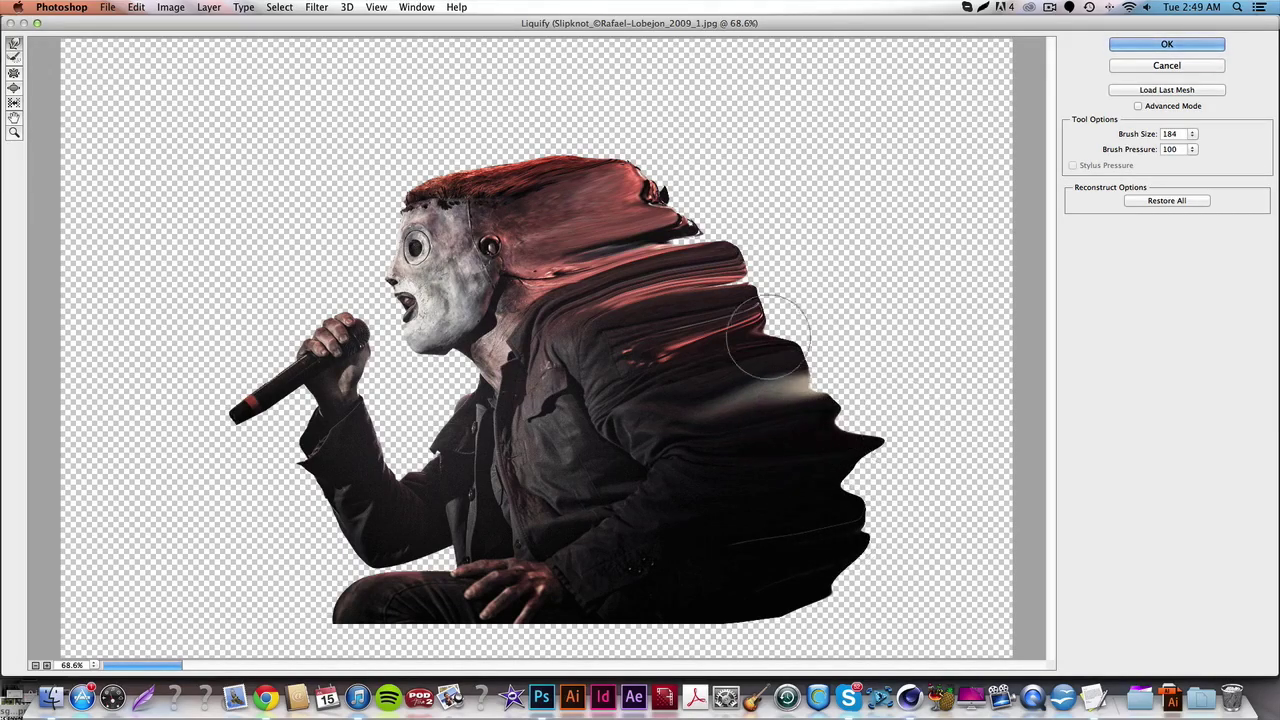
drag(754, 334, 786, 341)
mouse_move(664, 241)
mouse_down()
mouse_move(716, 233)
mouse_move(686, 149)
mouse_move(593, 186)
mouse_move(686, 129)
mouse_move(749, 194)
mouse_move(733, 250)
mouse_up()
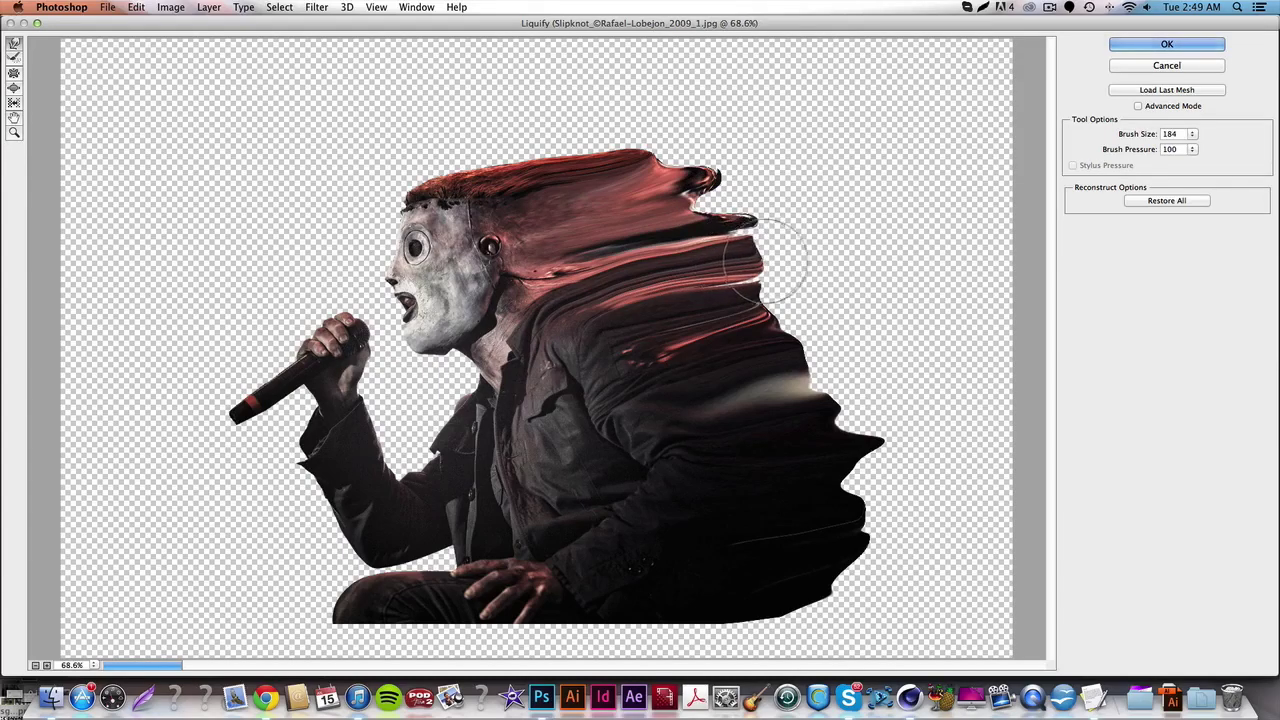
click(1167, 45)
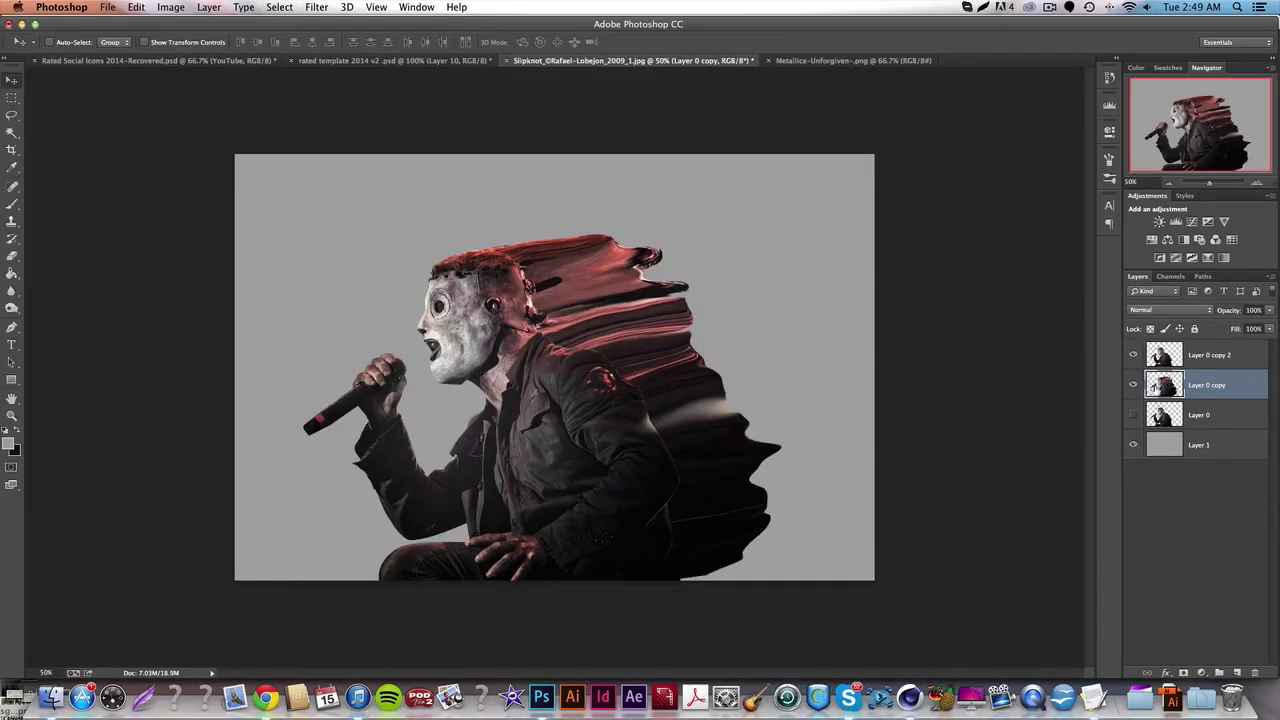
- Toggle the visibility of Layer 0 copy to compare the singer with and without the liquified smears
click(1193, 364)
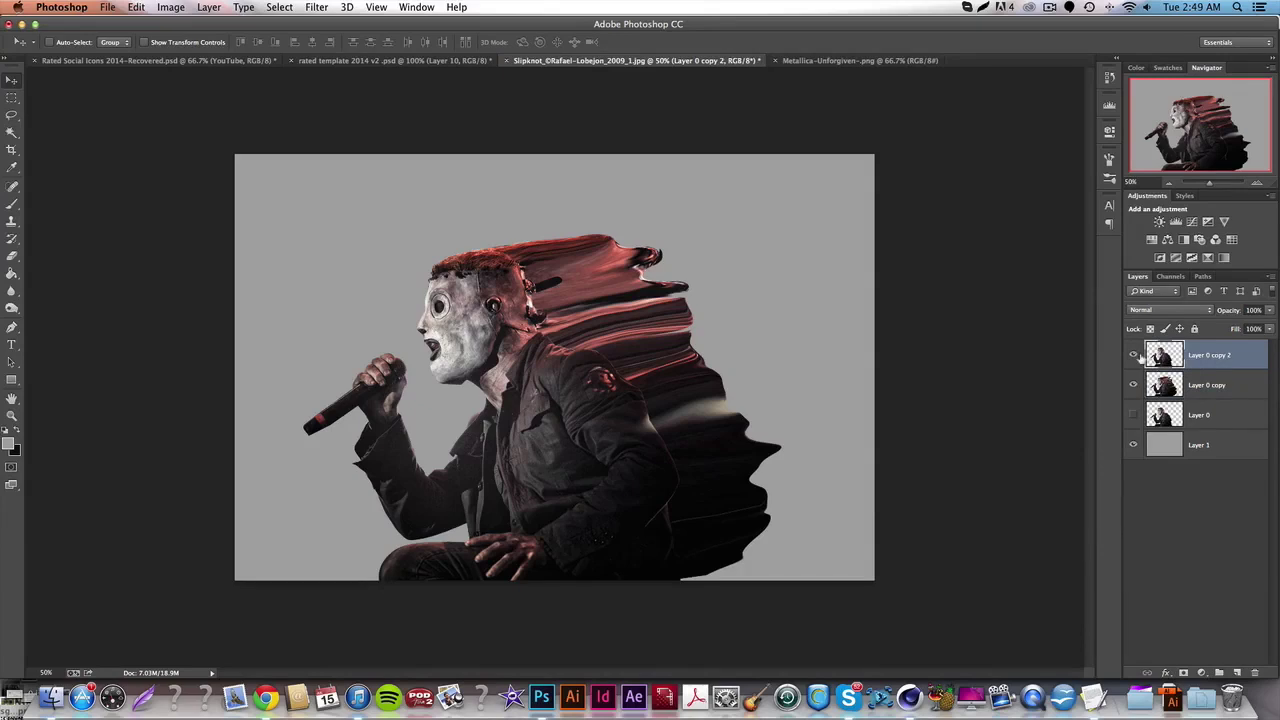
click(1192, 386)
click(1134, 386)
click(1134, 386)
click(1134, 386)
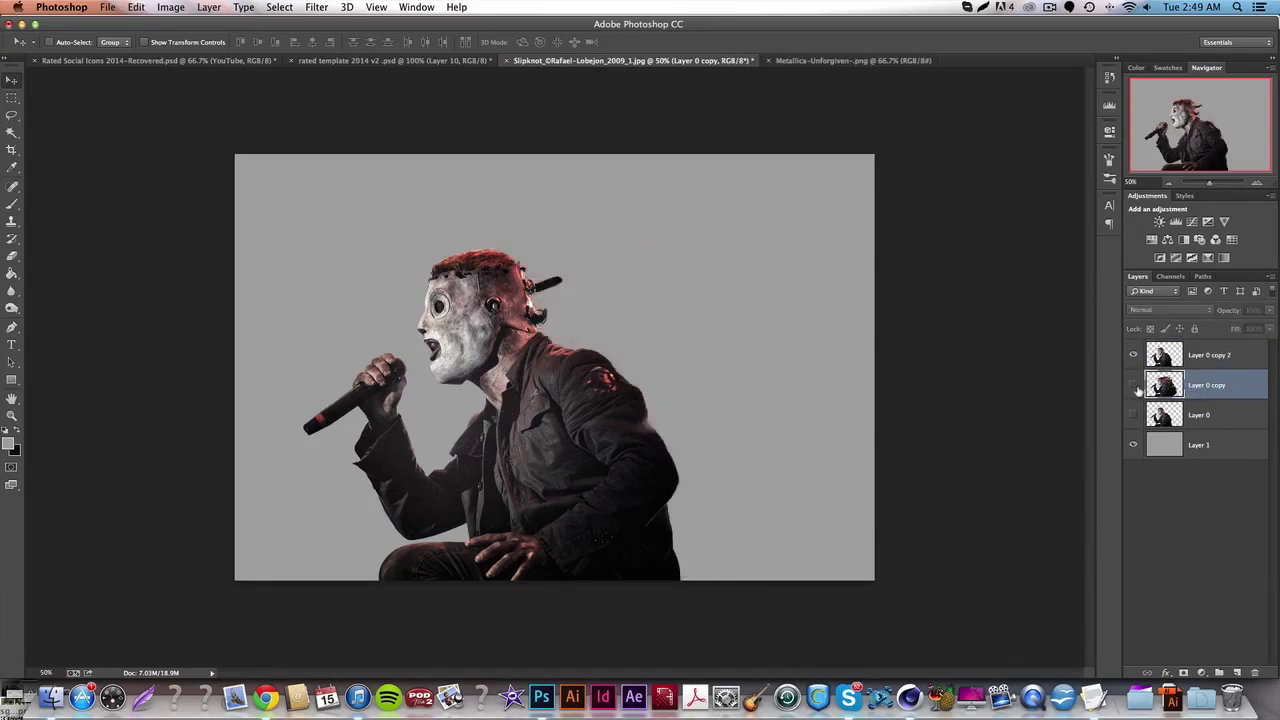
click(1134, 386)
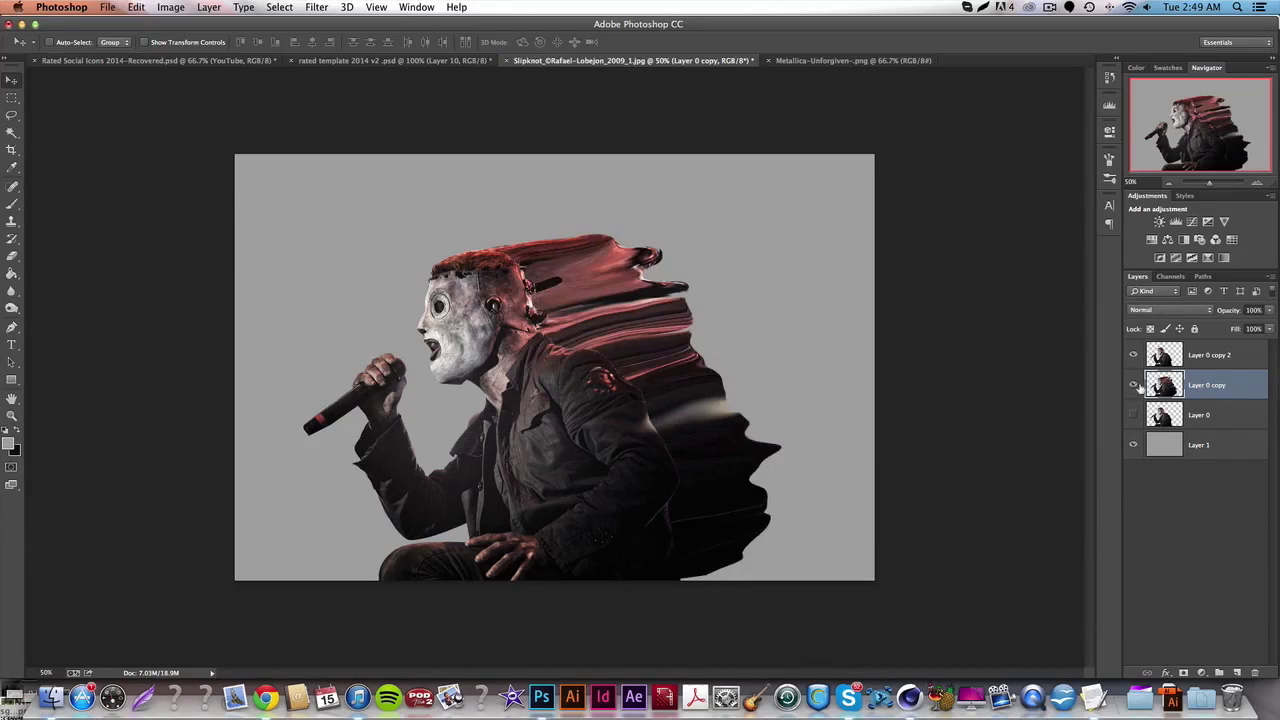
- Add a layer mask to the liquified Layer 0 copy and invert it to black to hide the smears
click(1166, 672)
click(1167, 674)
click(1183, 674)
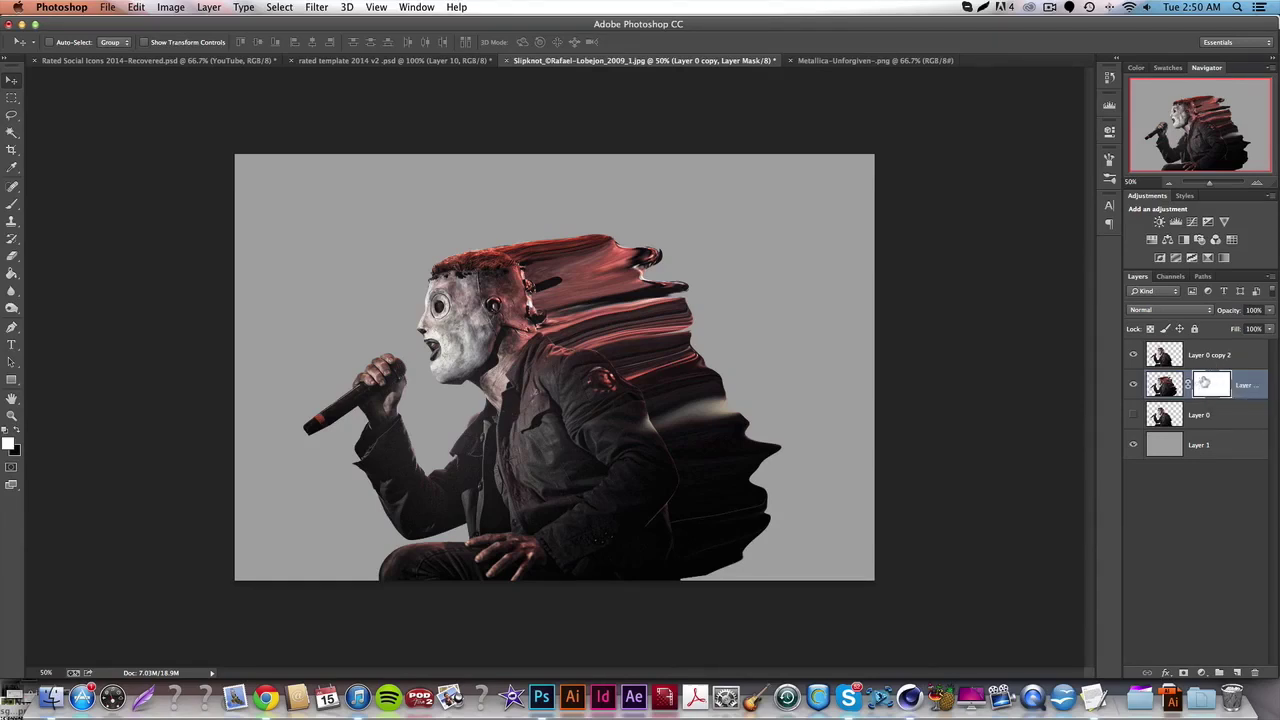
key(super+i)
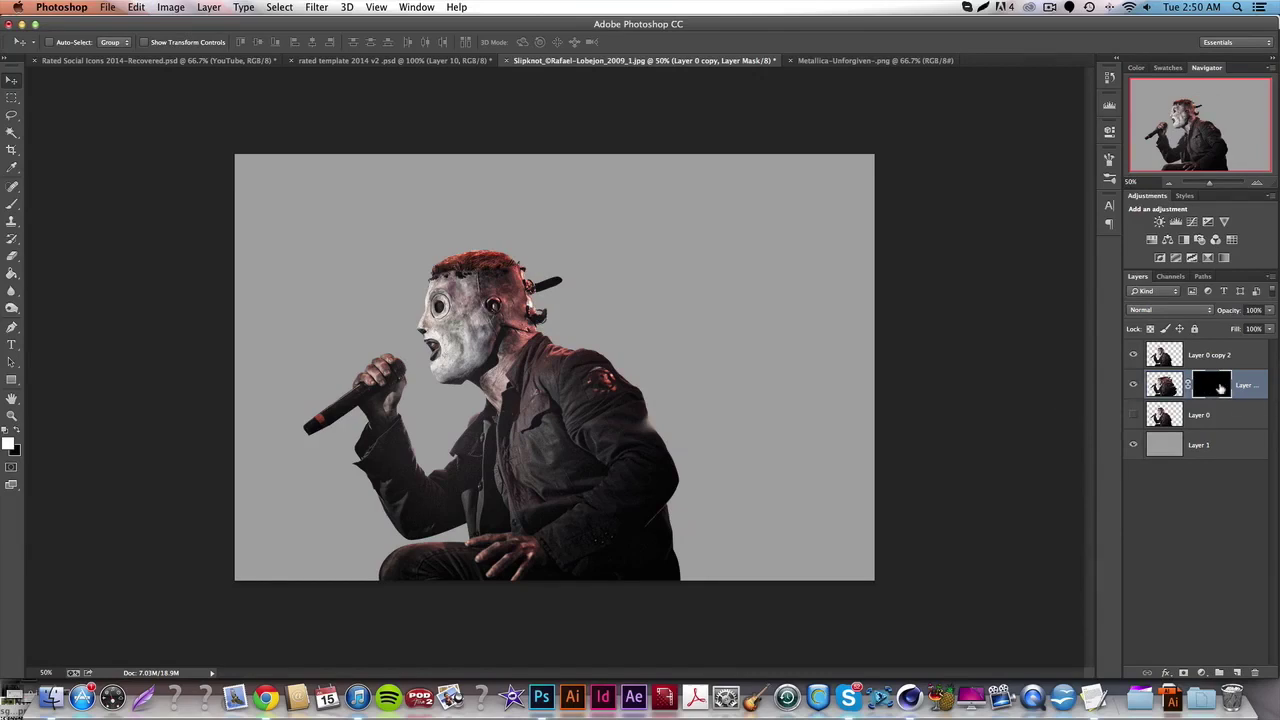
key(super+i)
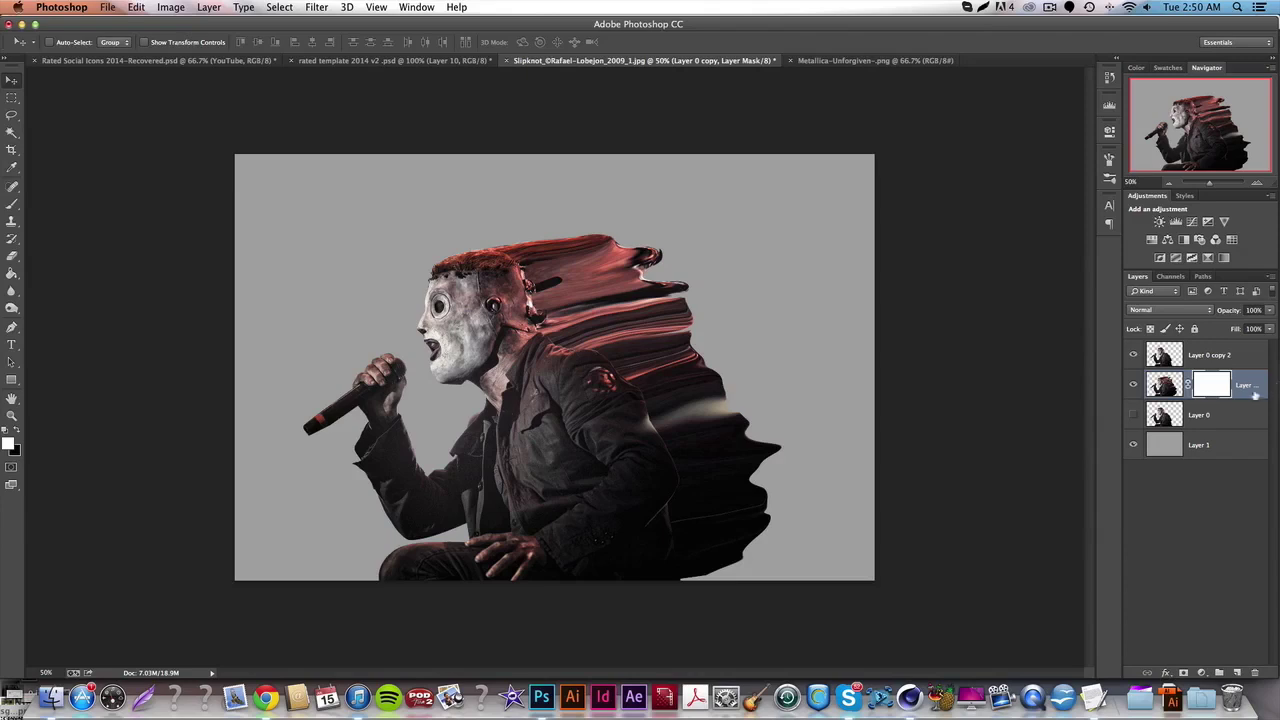
key(super+i)
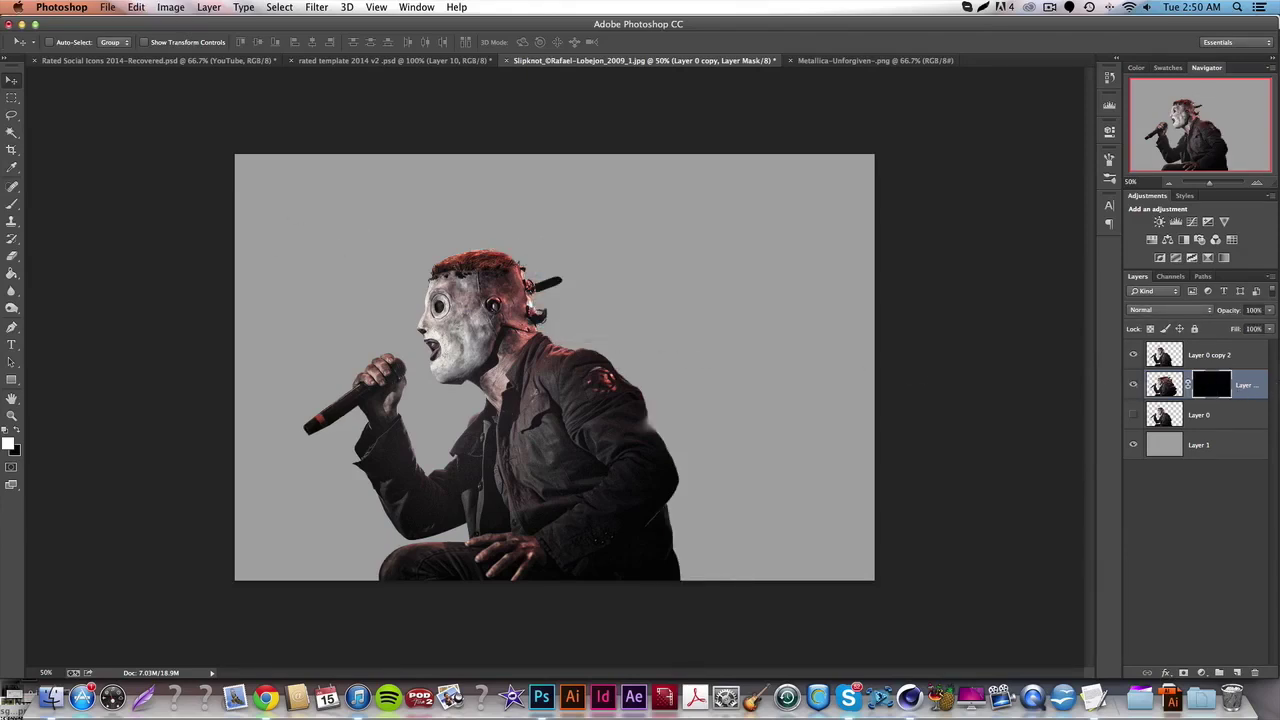
- Select Layer 0 copy 2 and check its contents by toggling its visibility
click(1185, 362)
click(1134, 355)
click(1134, 355)
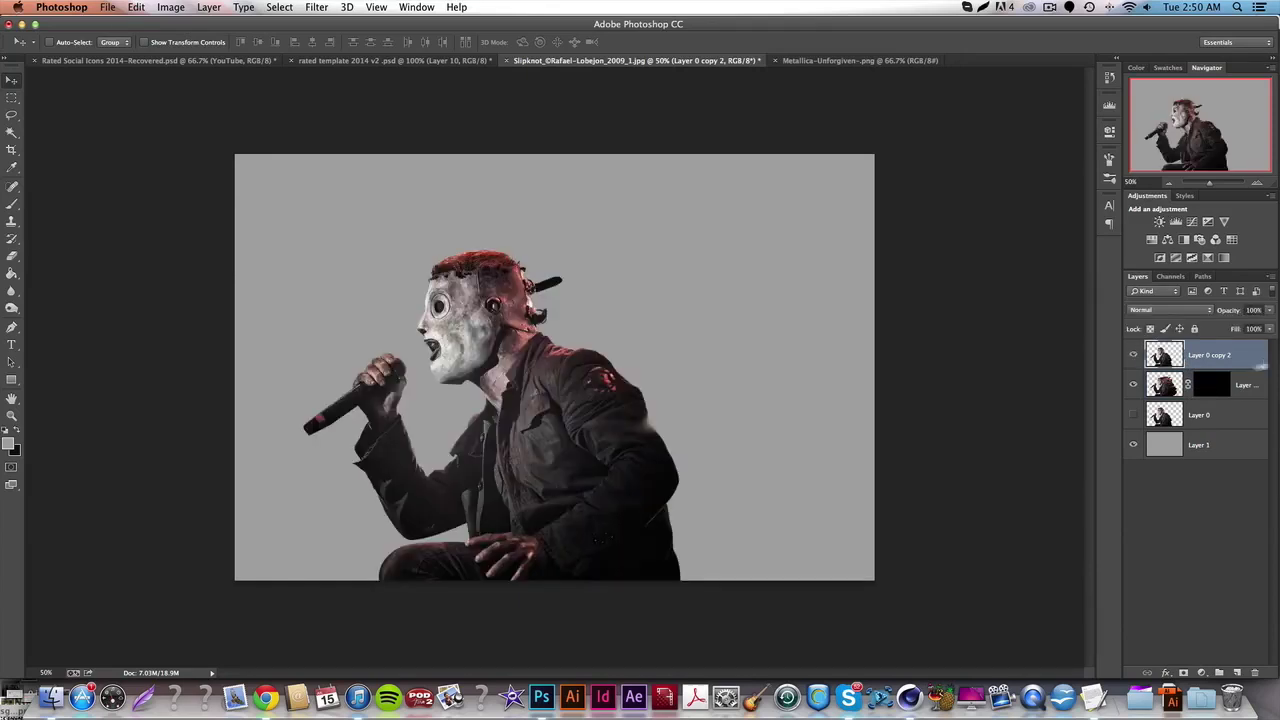
- Add a white layer mask to Layer 0 copy 2 and make the black mask of Layer 0 copy active for painting
click(1184, 672)
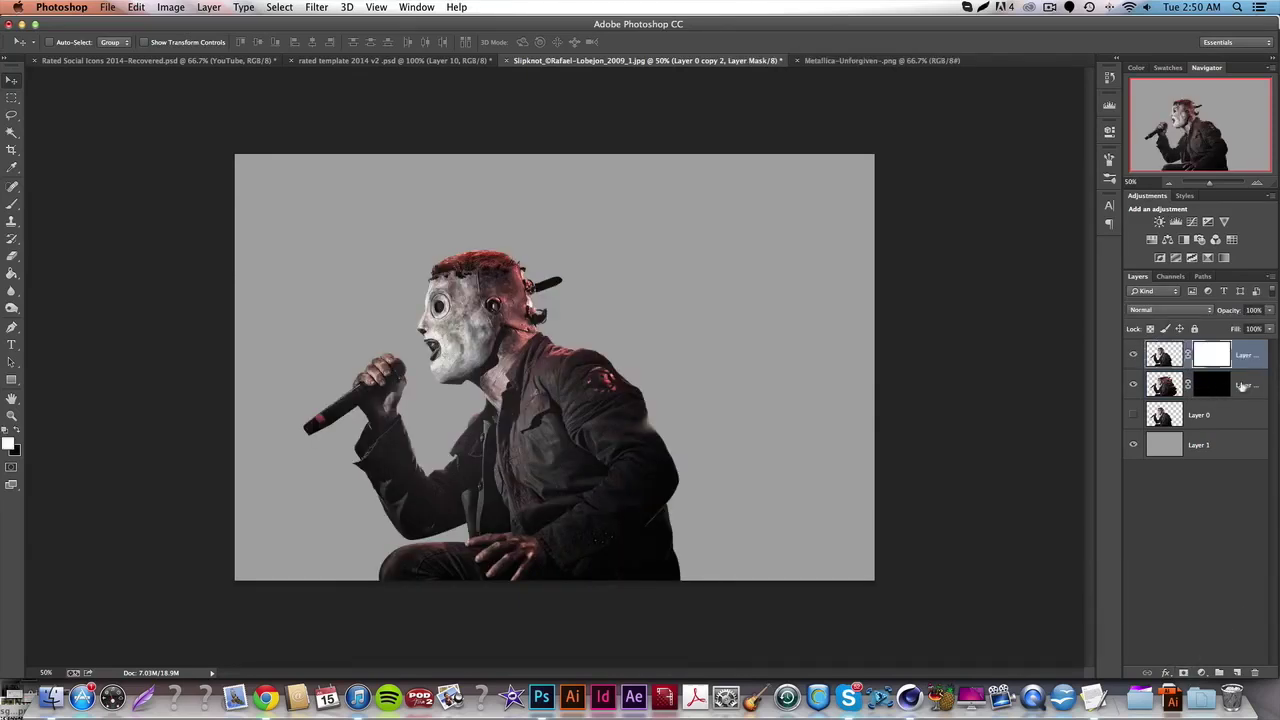
click(1214, 386)
click(1209, 350)
click(1212, 384)
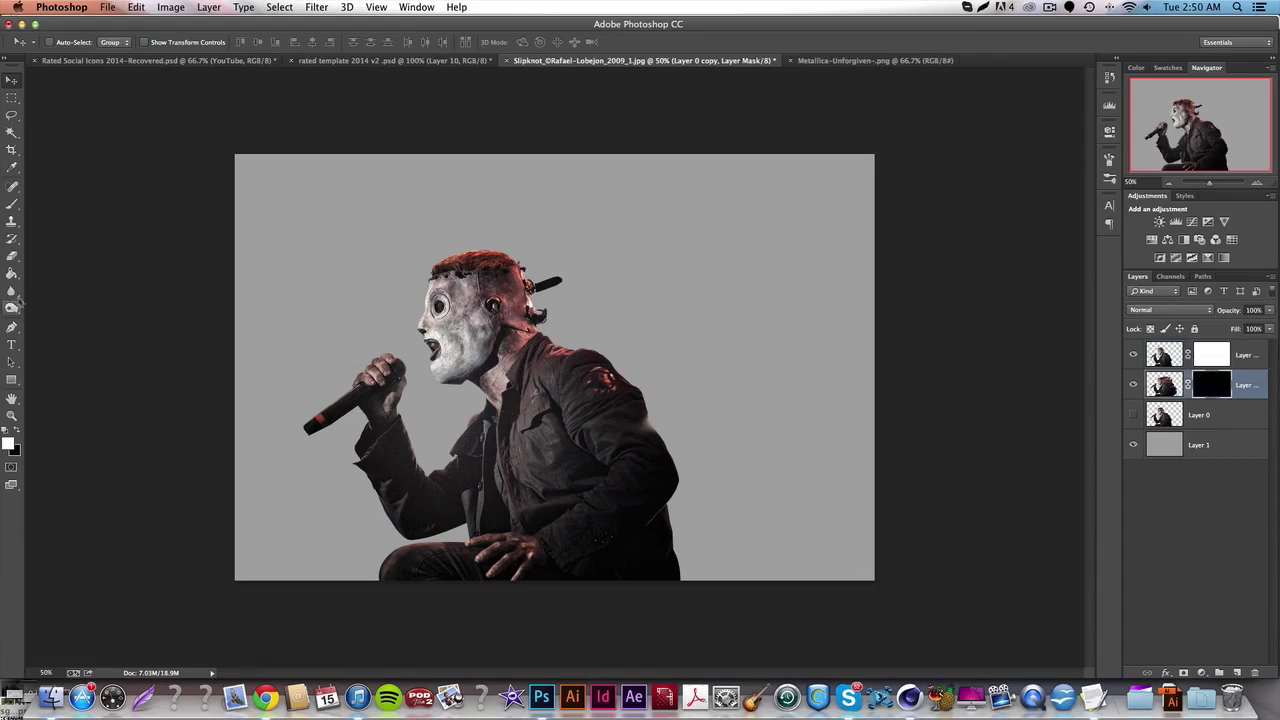
- With the 1115 px splatter brush resized to 500 px, paint white splatters on Layer 0 copy's mask around the singer's shoulder and lower back
click(12, 203)
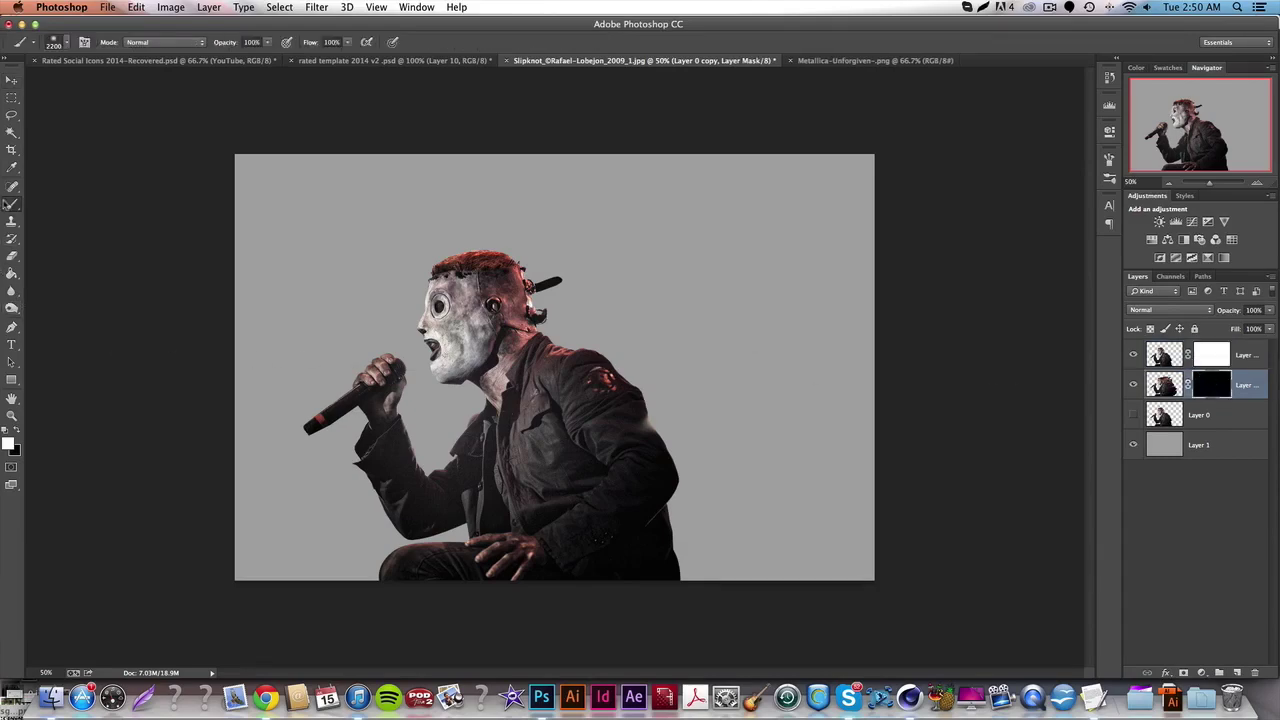
click(60, 42)
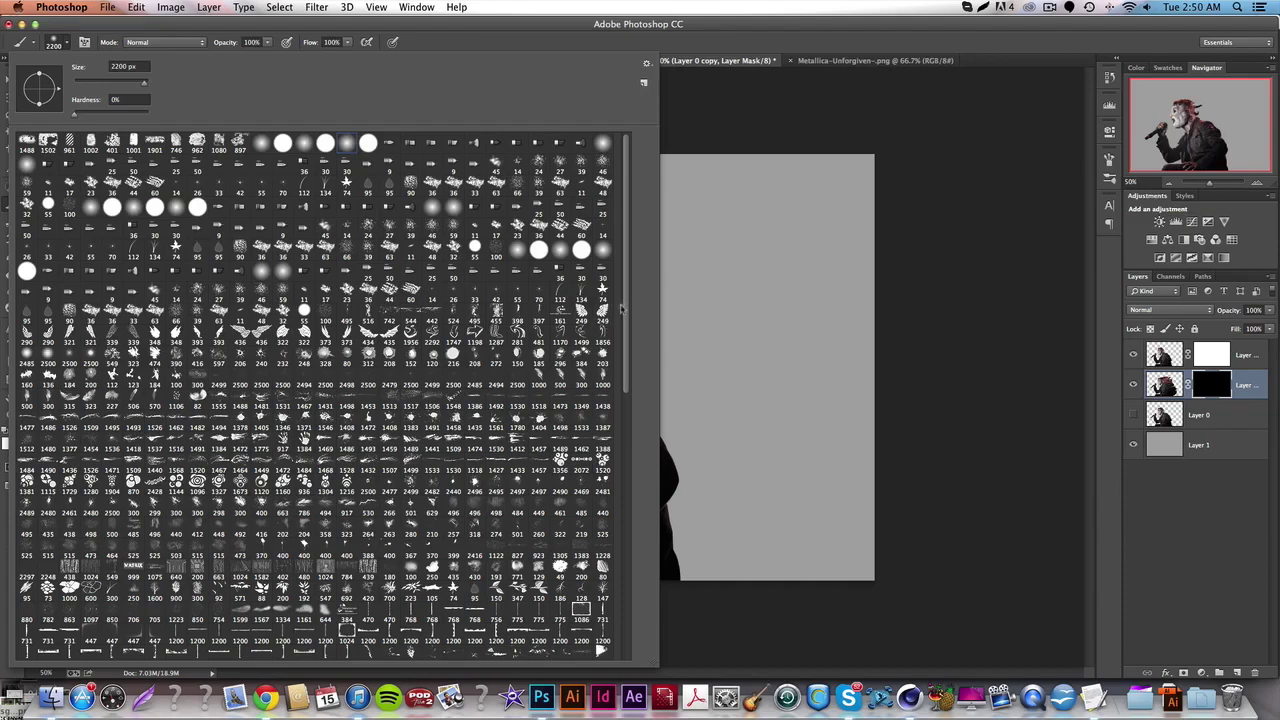
scroll(506, 397, down, 5)
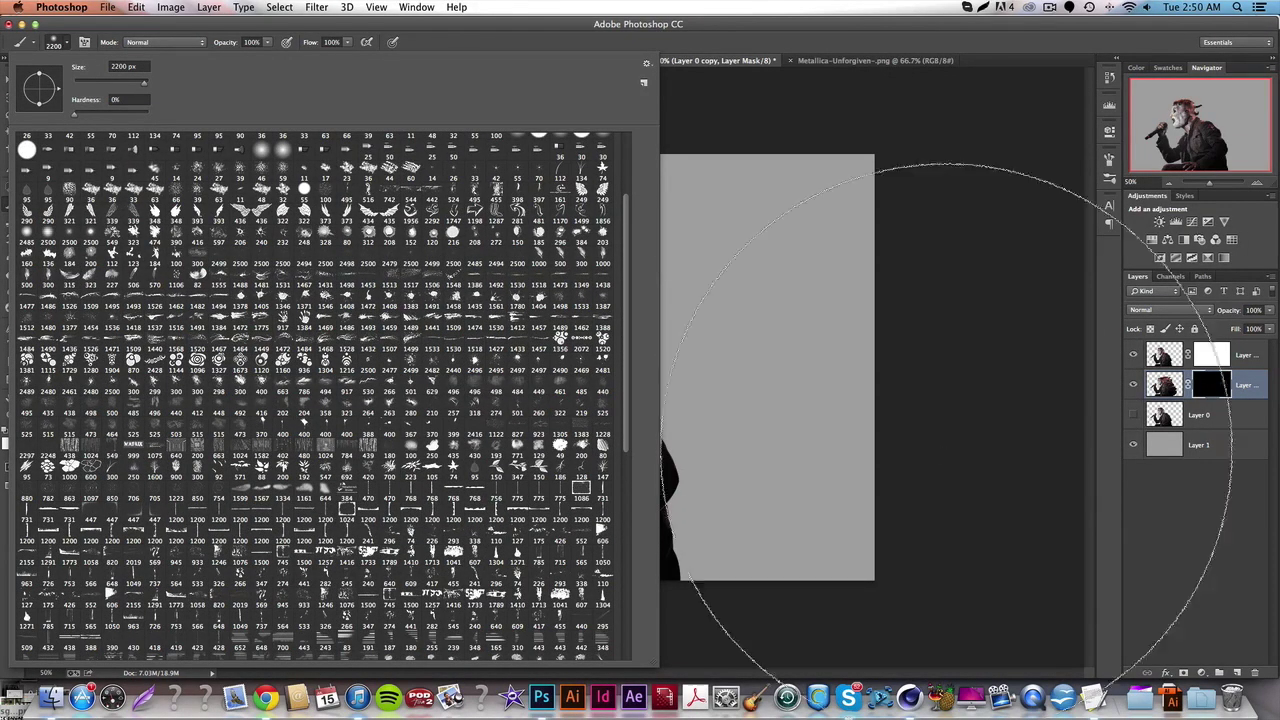
scroll(620, 400, down, 1)
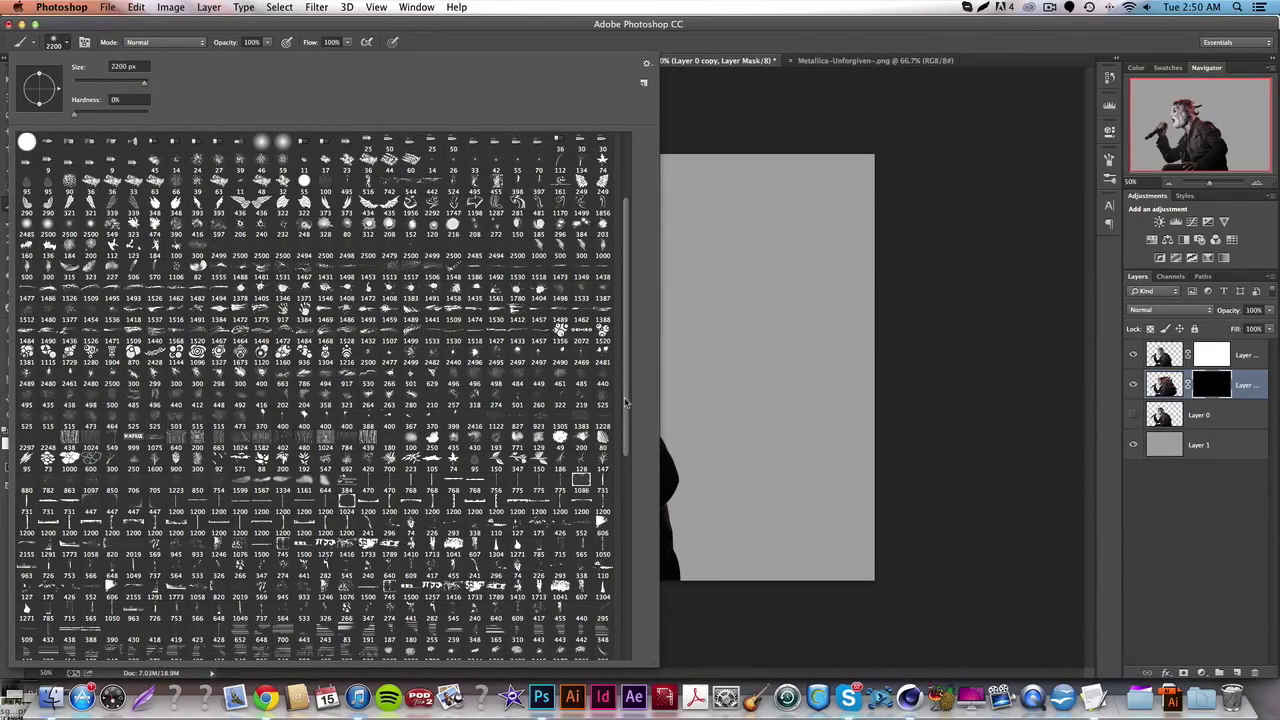
click(47, 356)
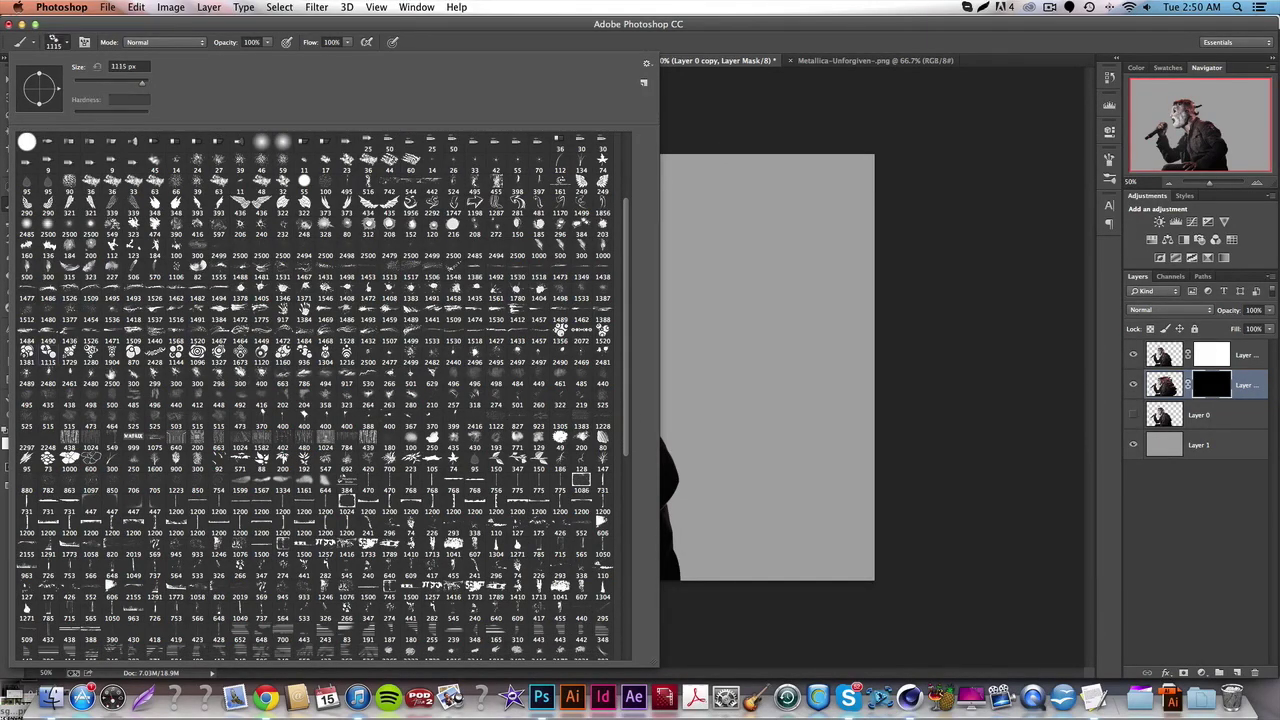
click(137, 66)
text(500)
key(Return)
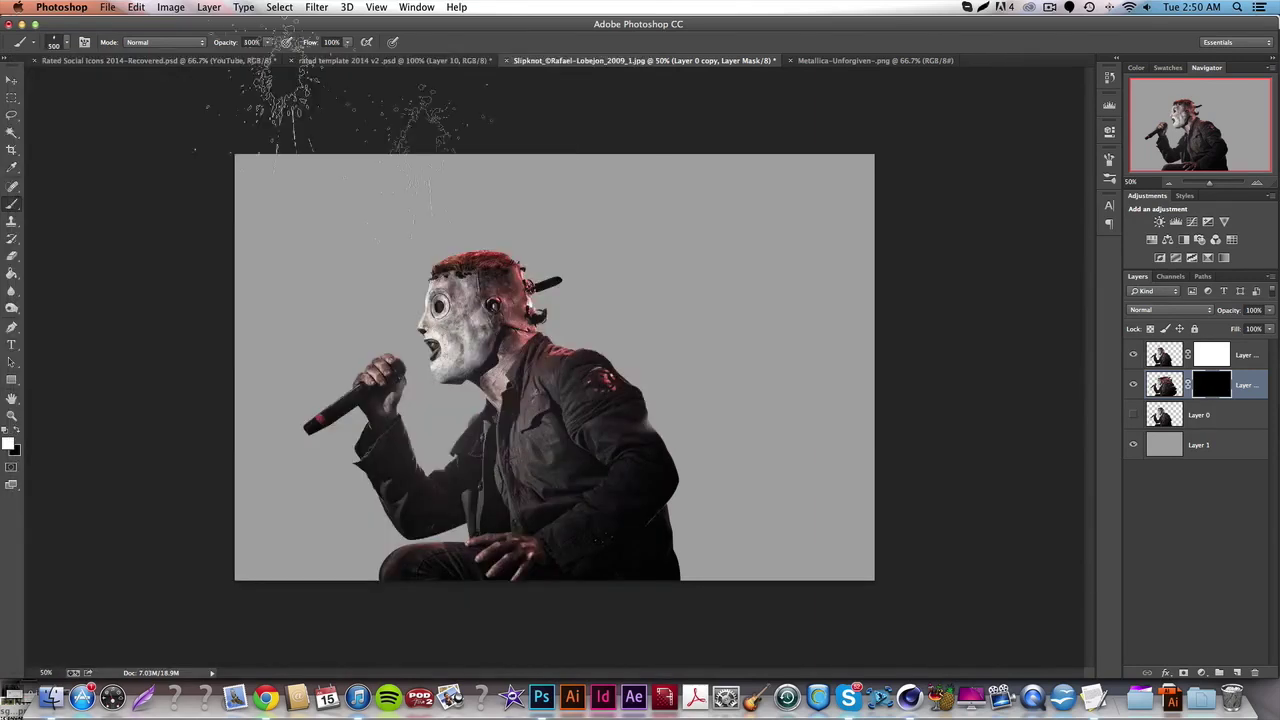
click(630, 450)
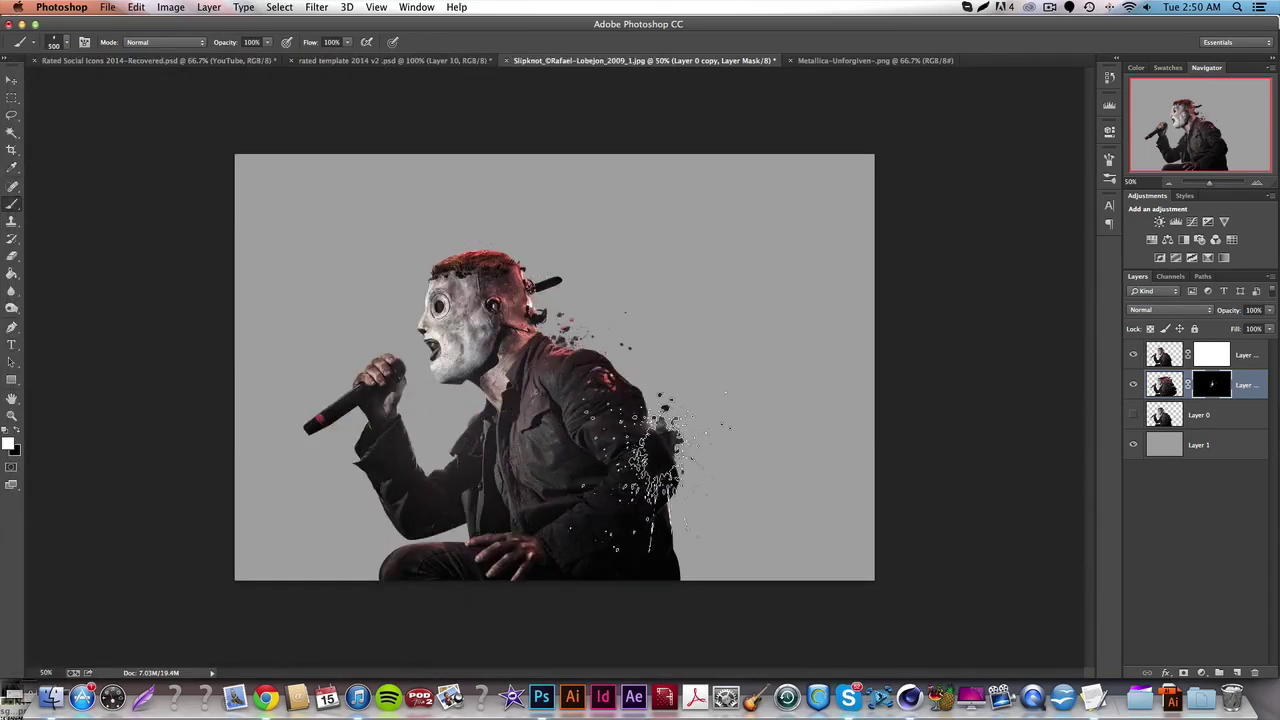
key(super+z)
click(650, 576)
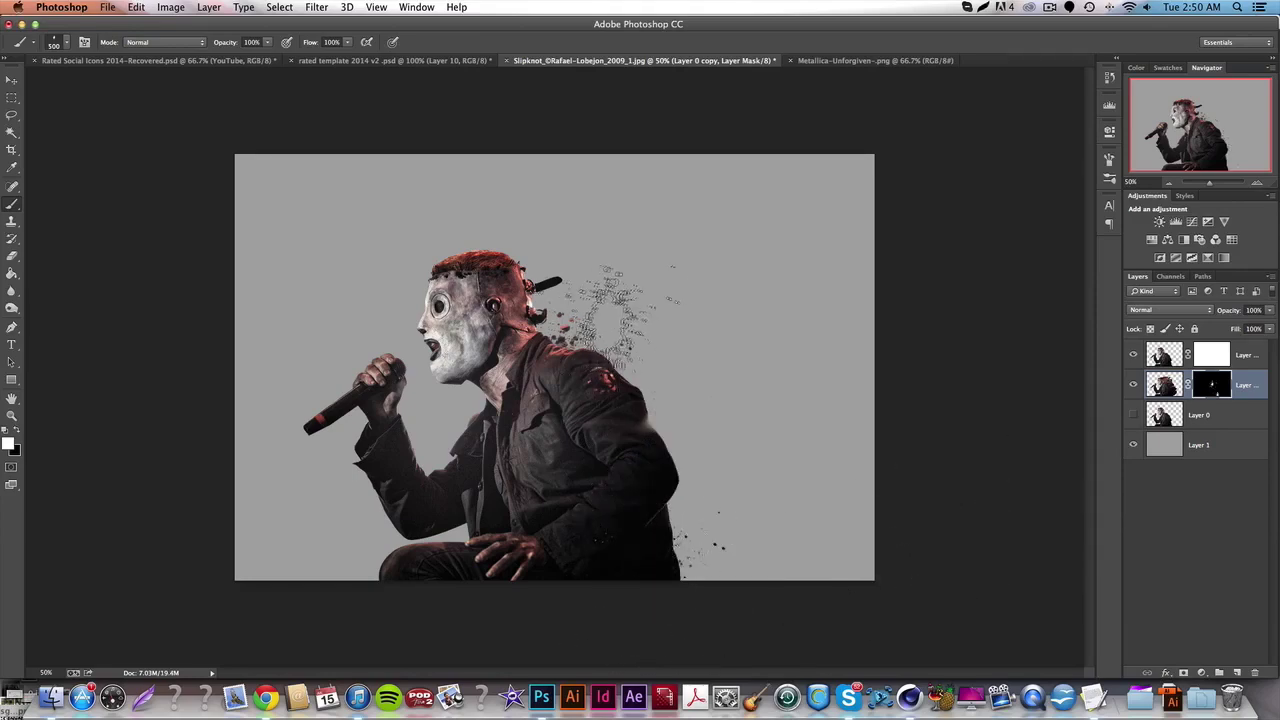
- With another splatter brush at 205 px, reveal finer splatters on the mask along the singer's back, jacket and behind his head
click(55, 43)
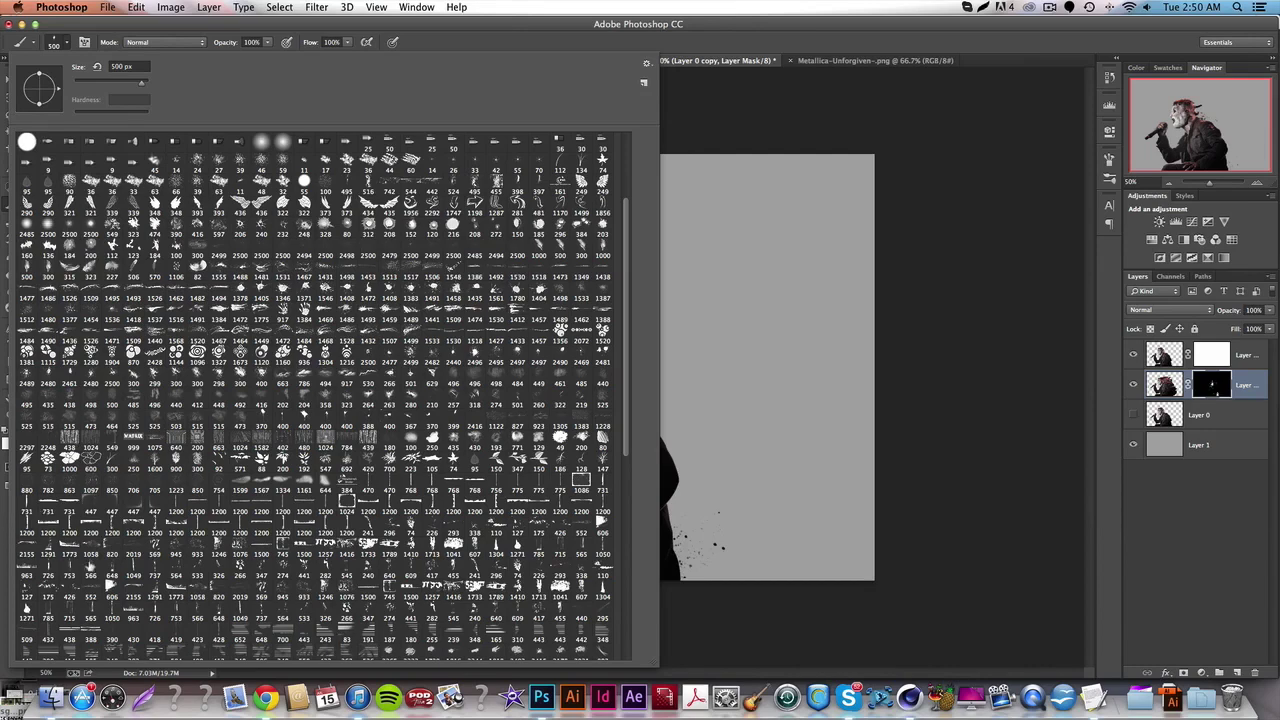
click(79, 313)
click(147, 66)
text(205)
key(Return)
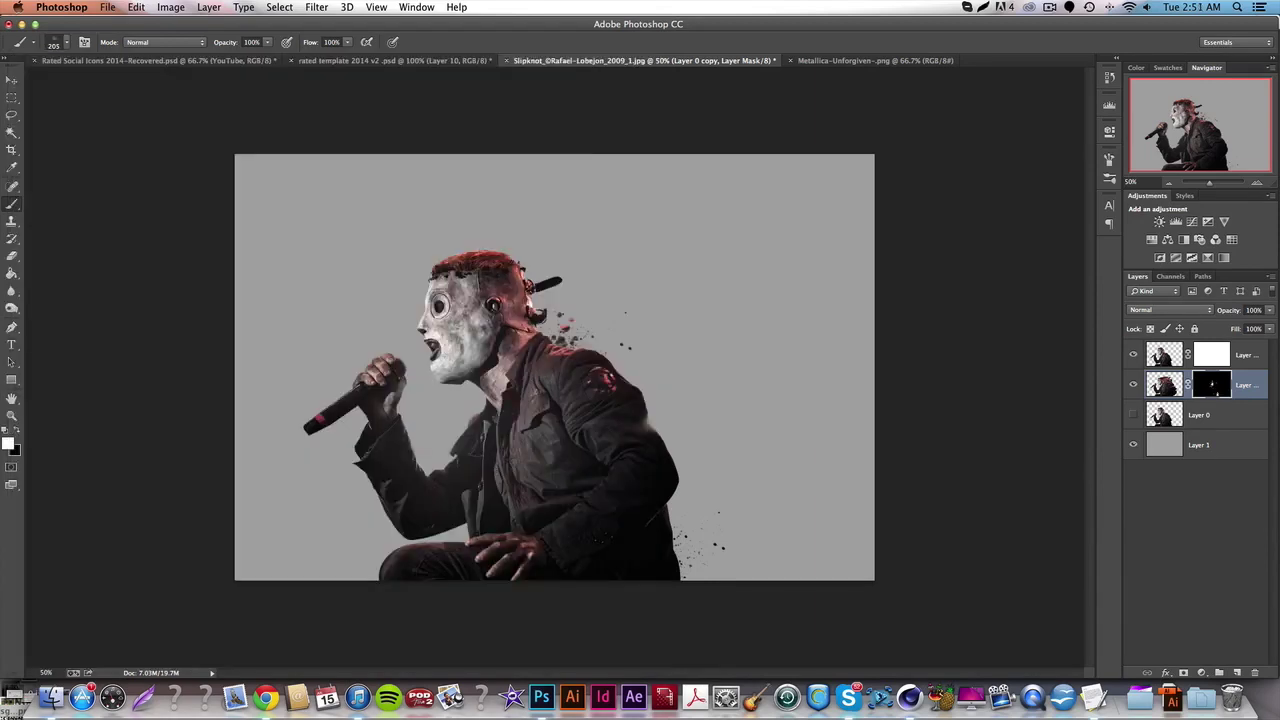
click(609, 392)
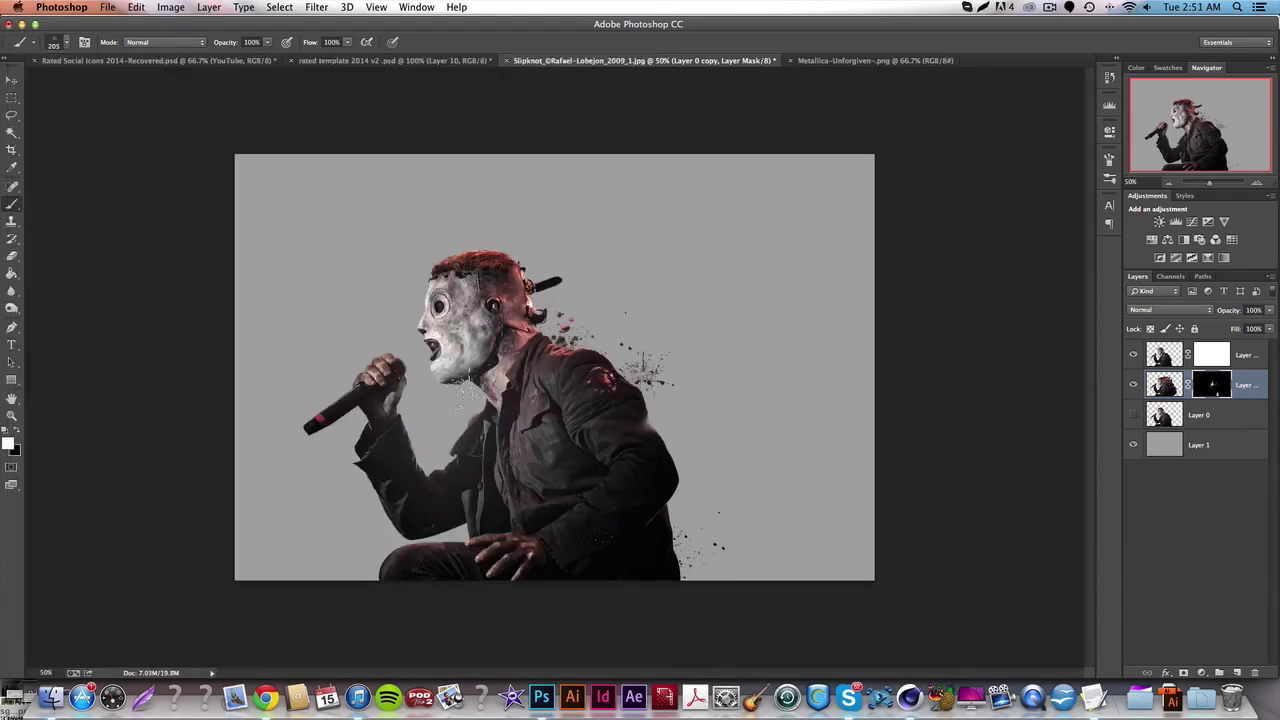
click(648, 432)
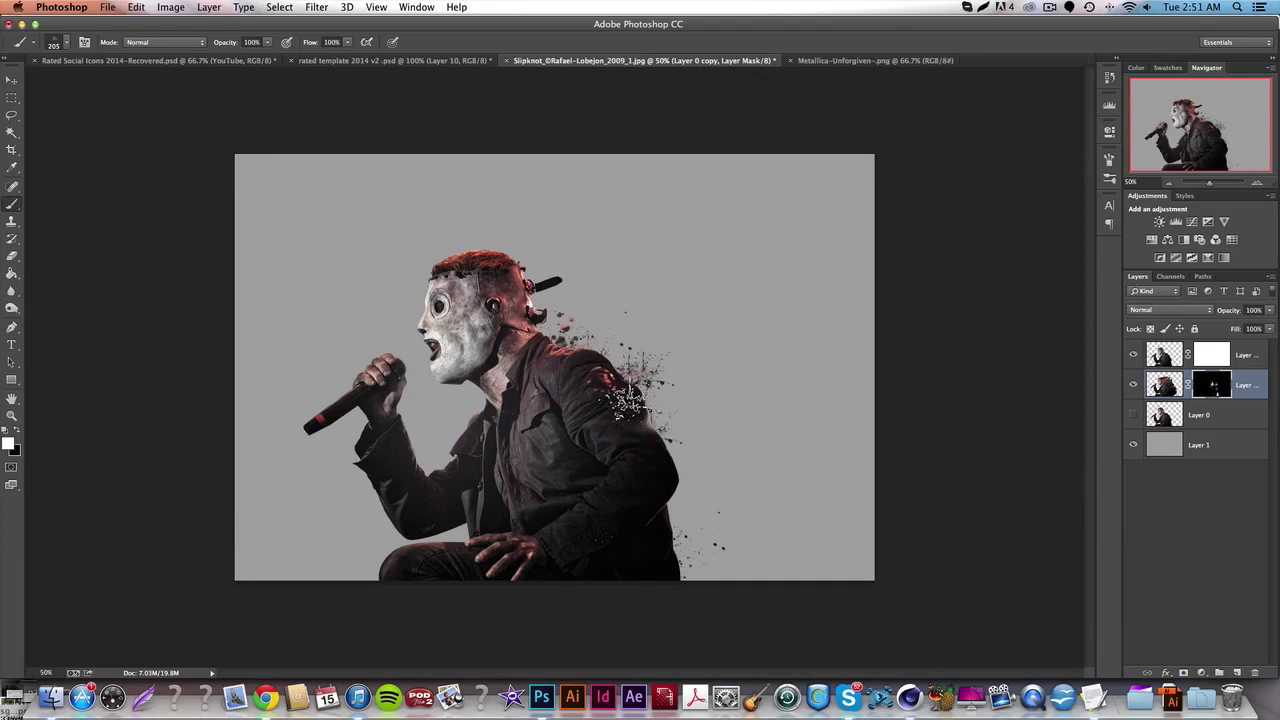
click(662, 509)
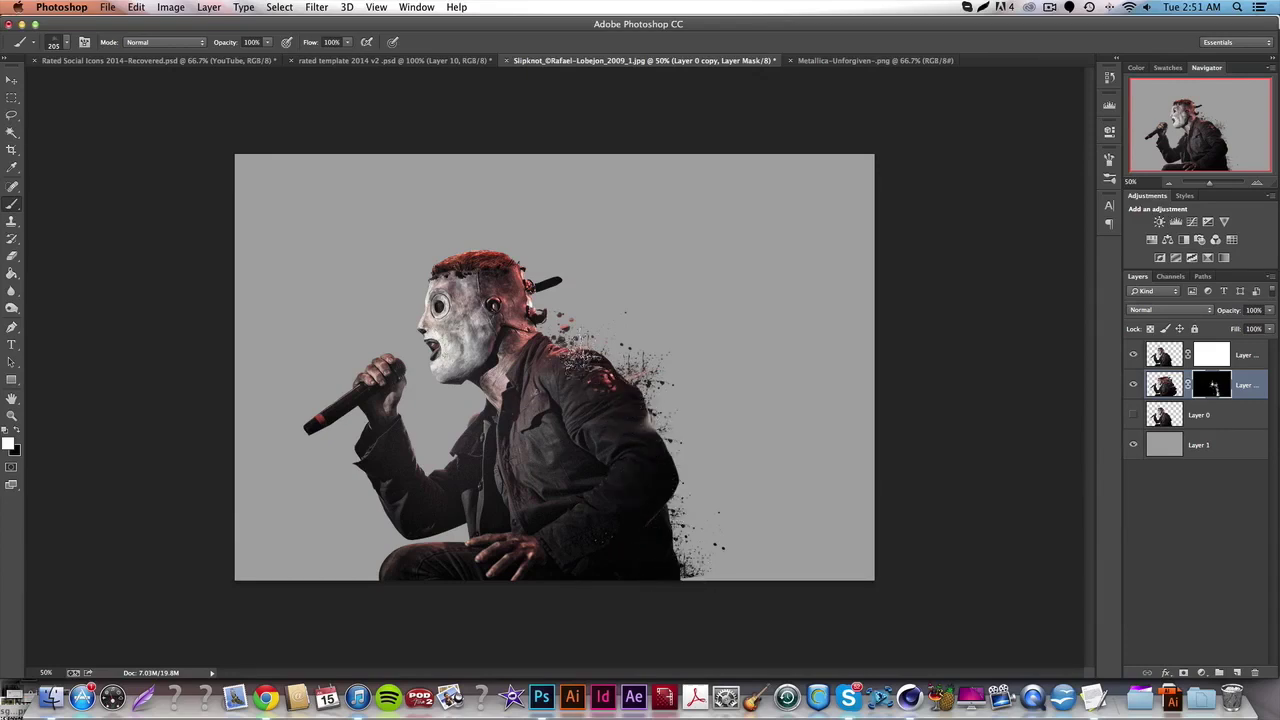
click(632, 287)
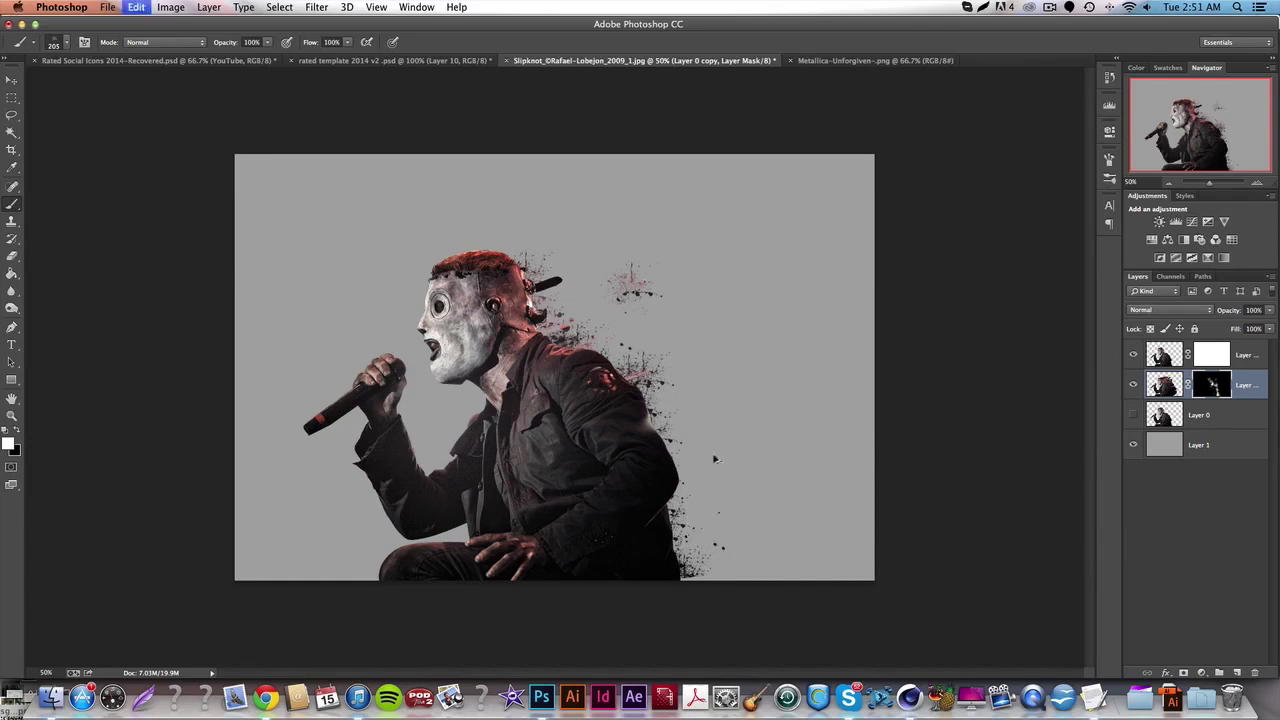
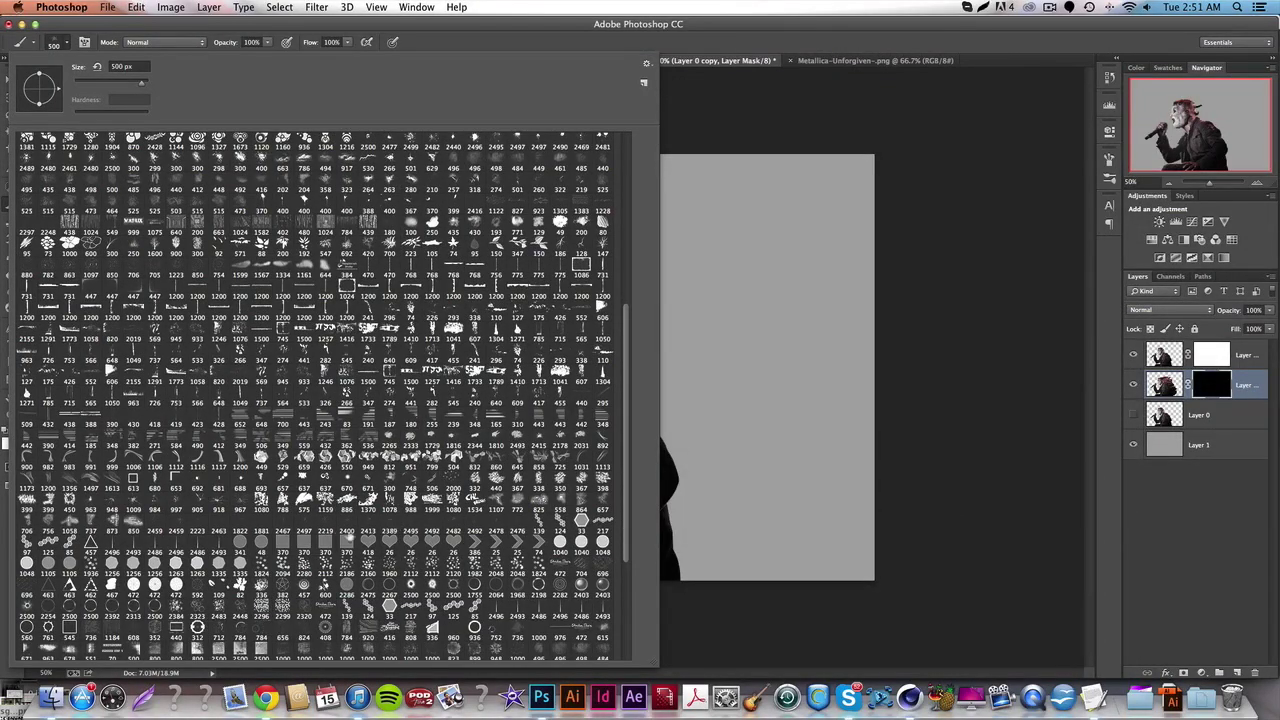
- Choose the 2492 px particle brush and stamp scattered particles on Layer 0 copy's mask behind the singer's head and back
click(456, 521)
click(146, 66)
text(2492)
key(Return)
key(super+z)
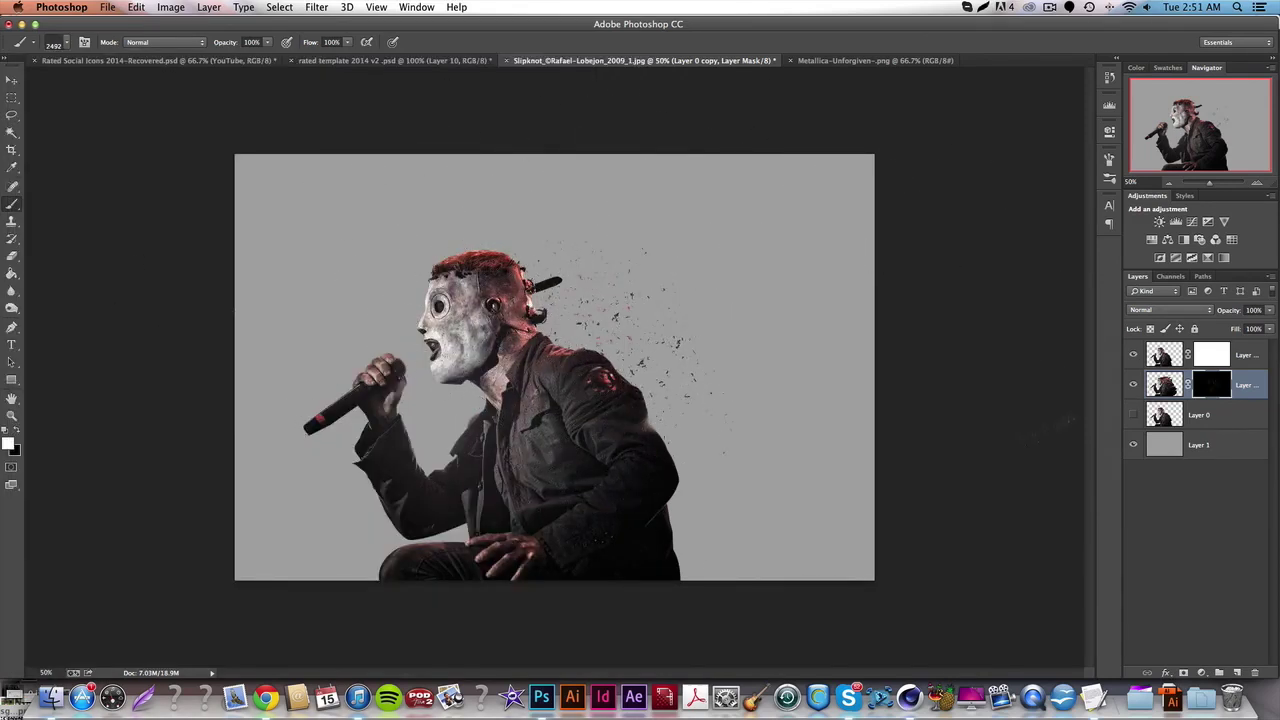
click(700, 490)
click(600, 300)
click(650, 380)
click(720, 480)
click(690, 490)
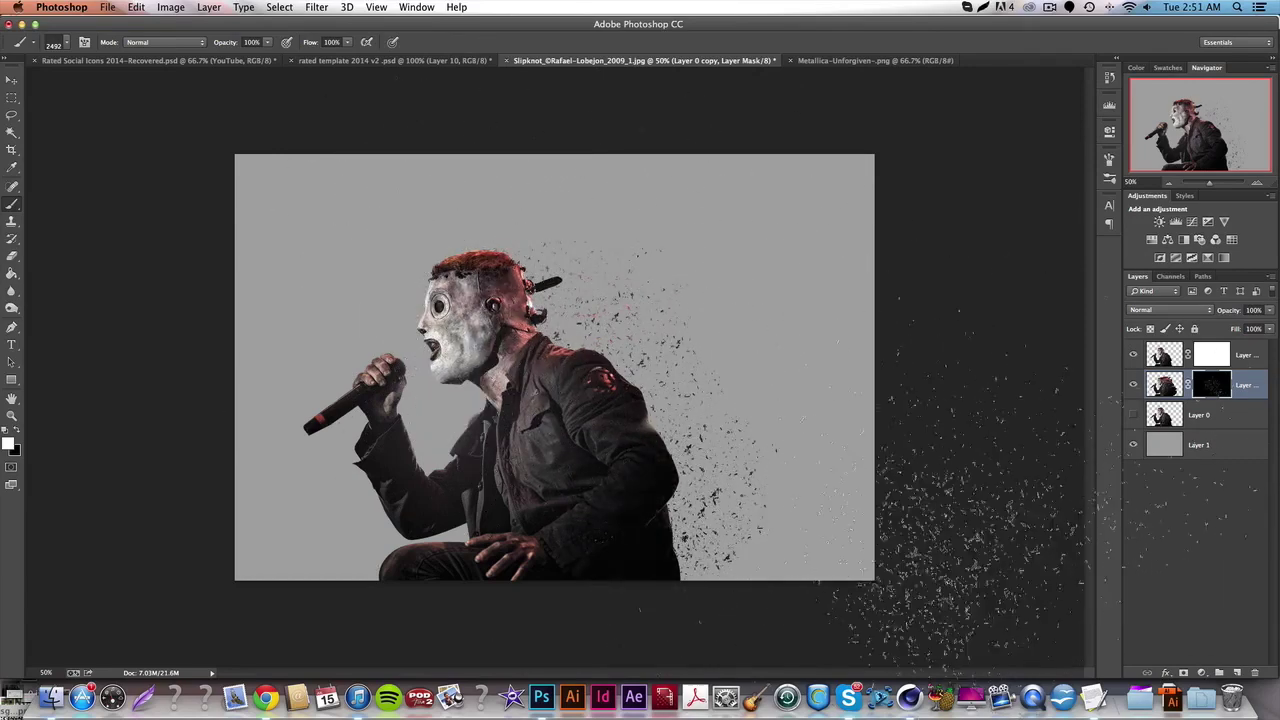
click(740, 430)
click(720, 420)
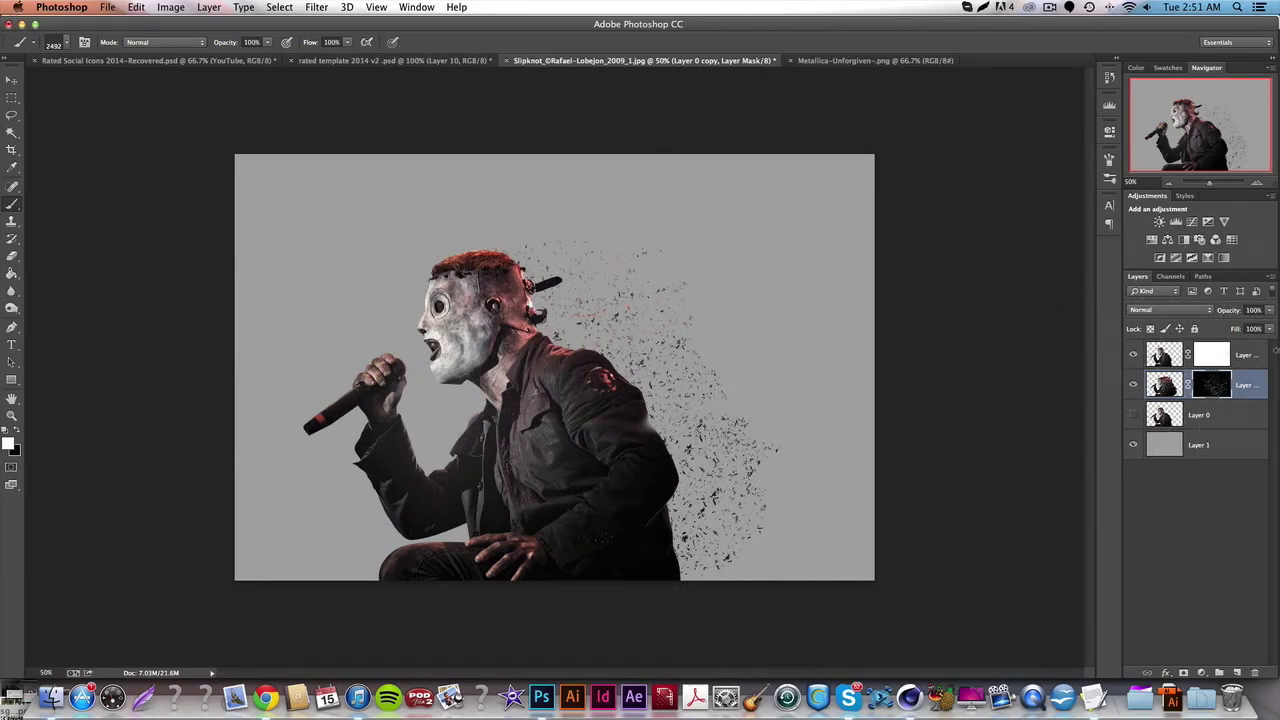
- Step back through the latest particle stamps on Layer 0 copy's mask
key(alt+super+z)
key(alt+super+z)
click(590, 610)
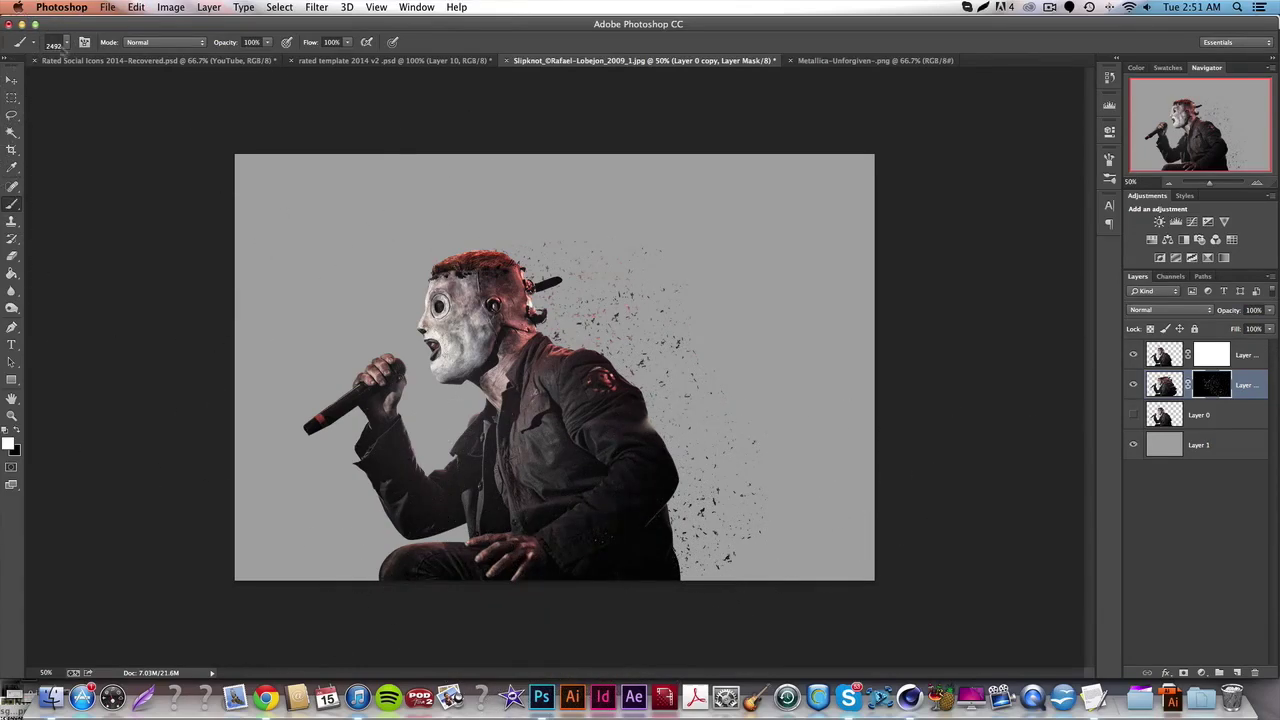
- Switch to the 2389 px particle brush and set its size to 1200 px
click(66, 44)
click(389, 520)
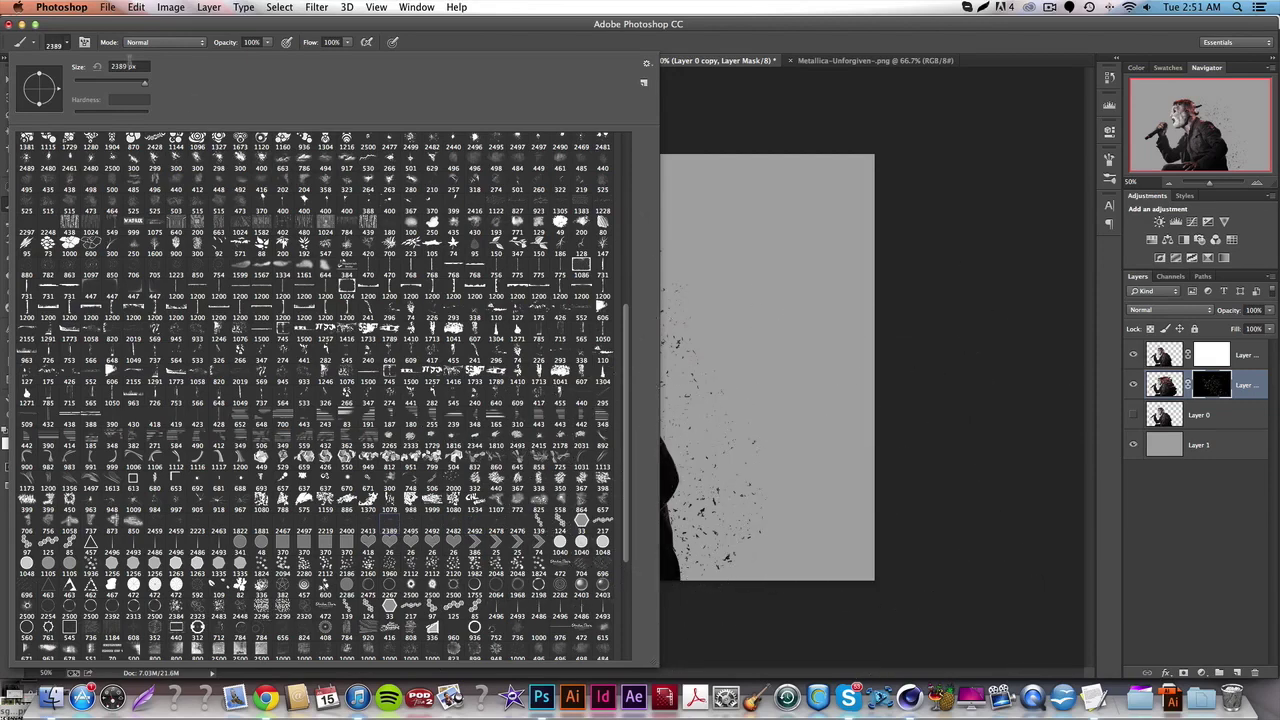
click(143, 66)
text(500)
key(Return)
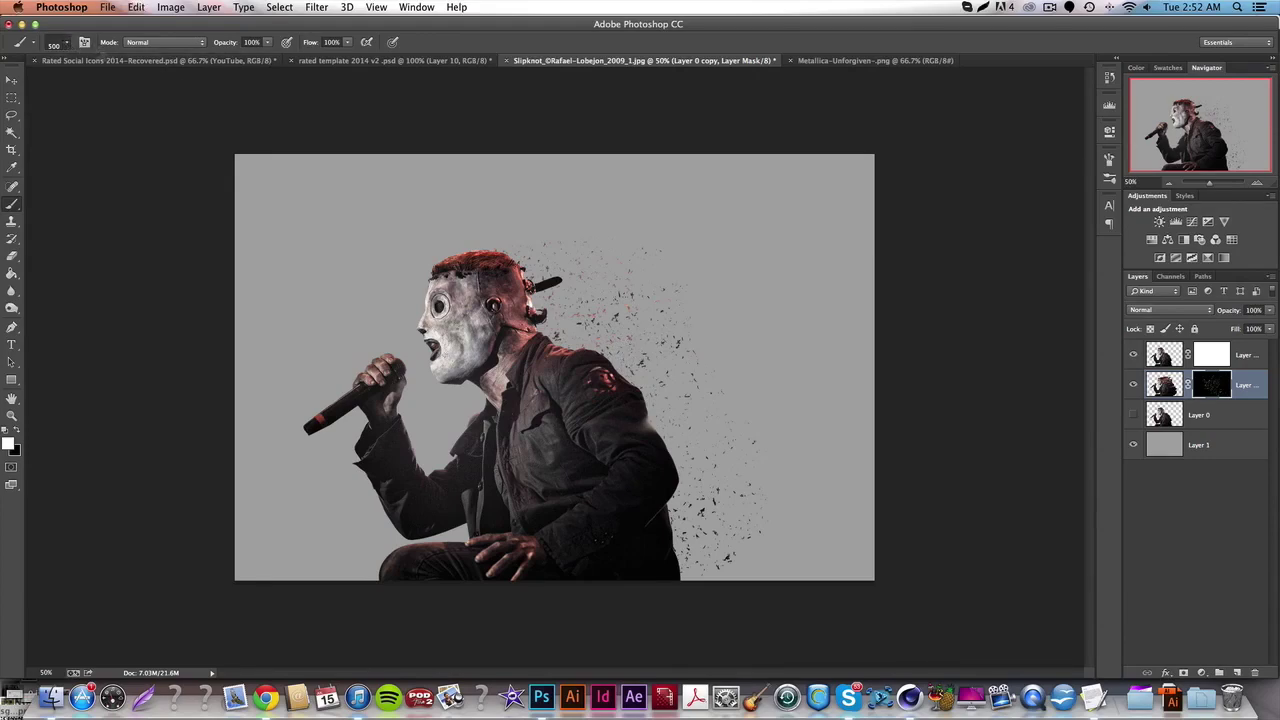
click(62, 43)
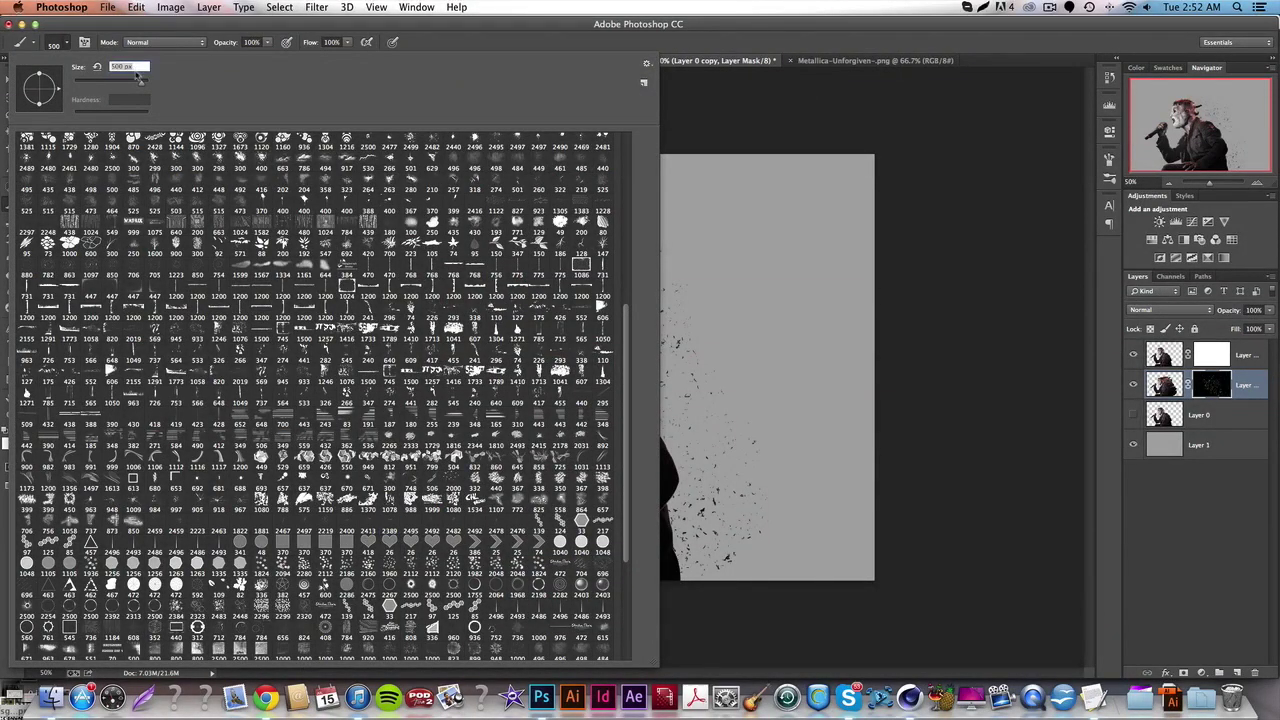
text(1250)
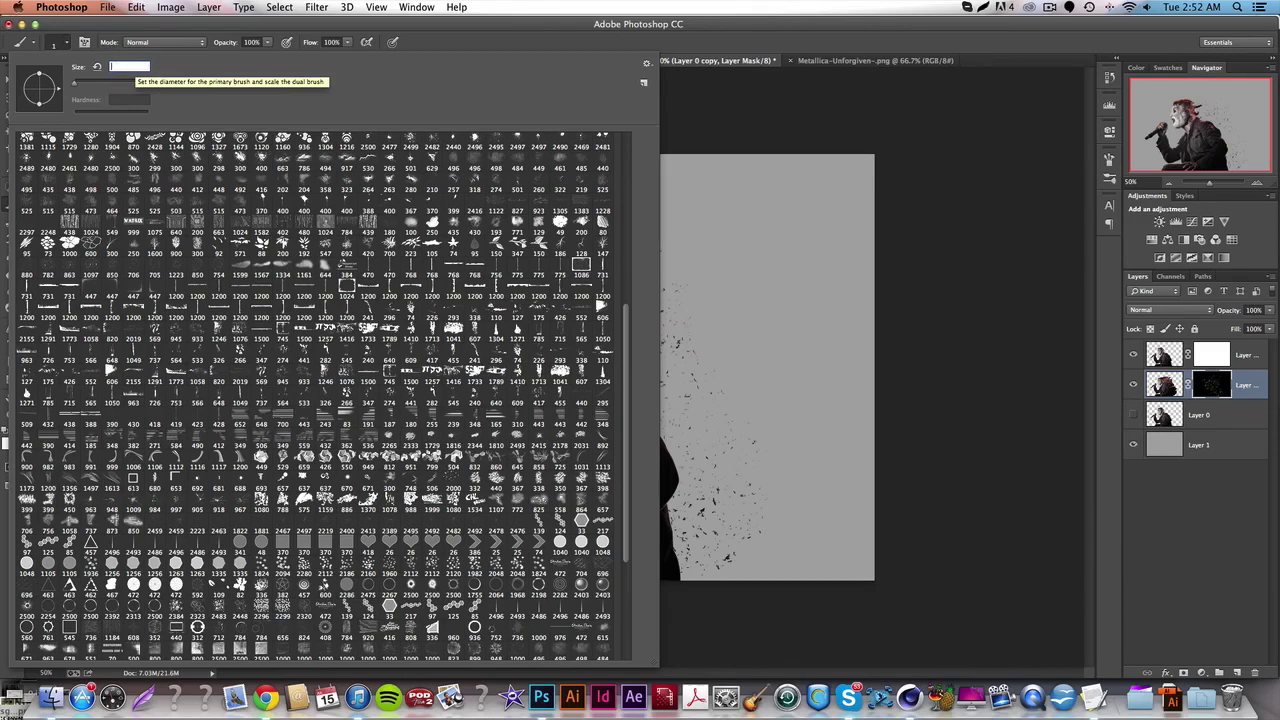
text(1200)
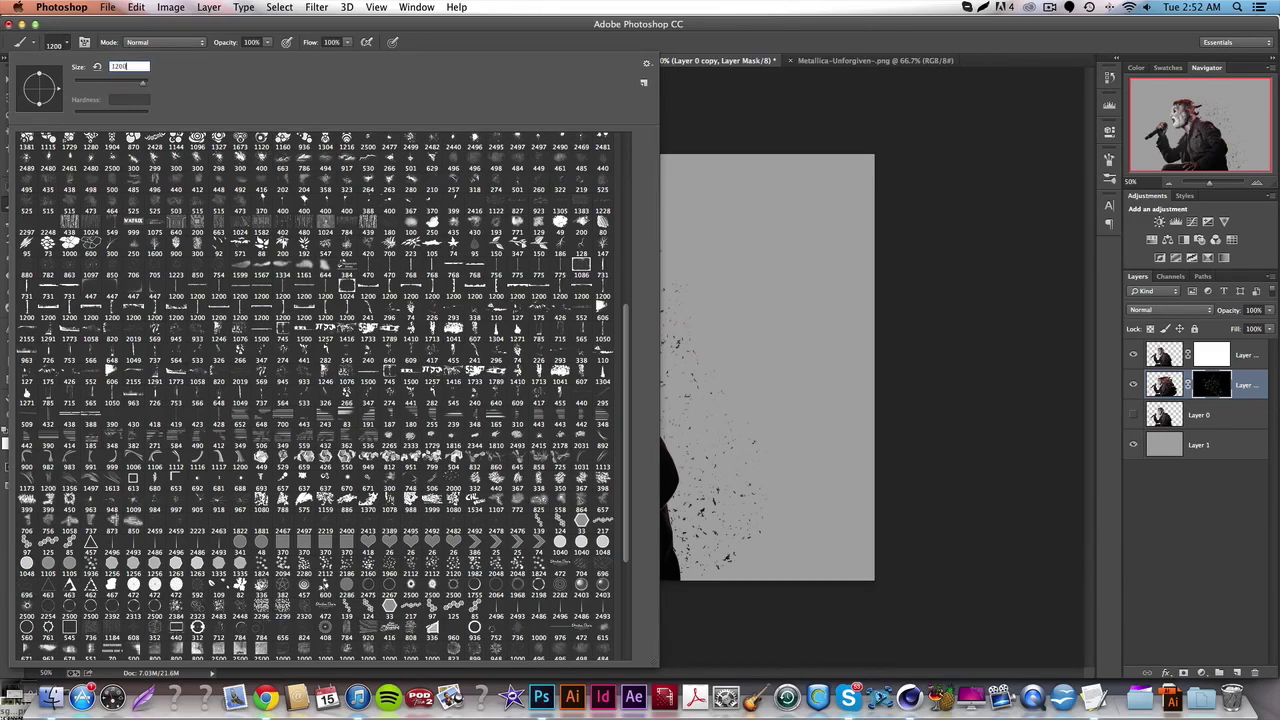
key(Return)
- Stamp dense fine particles on Layer 0 copy's mask close to the singer's neck, shoulder, back and elbow
click(590, 360)
click(610, 365)
click(640, 470)
click(537, 324)
click(533, 384)
click(523, 360)
click(490, 330)
click(600, 390)
click(637, 495)
click(630, 560)
click(520, 360)
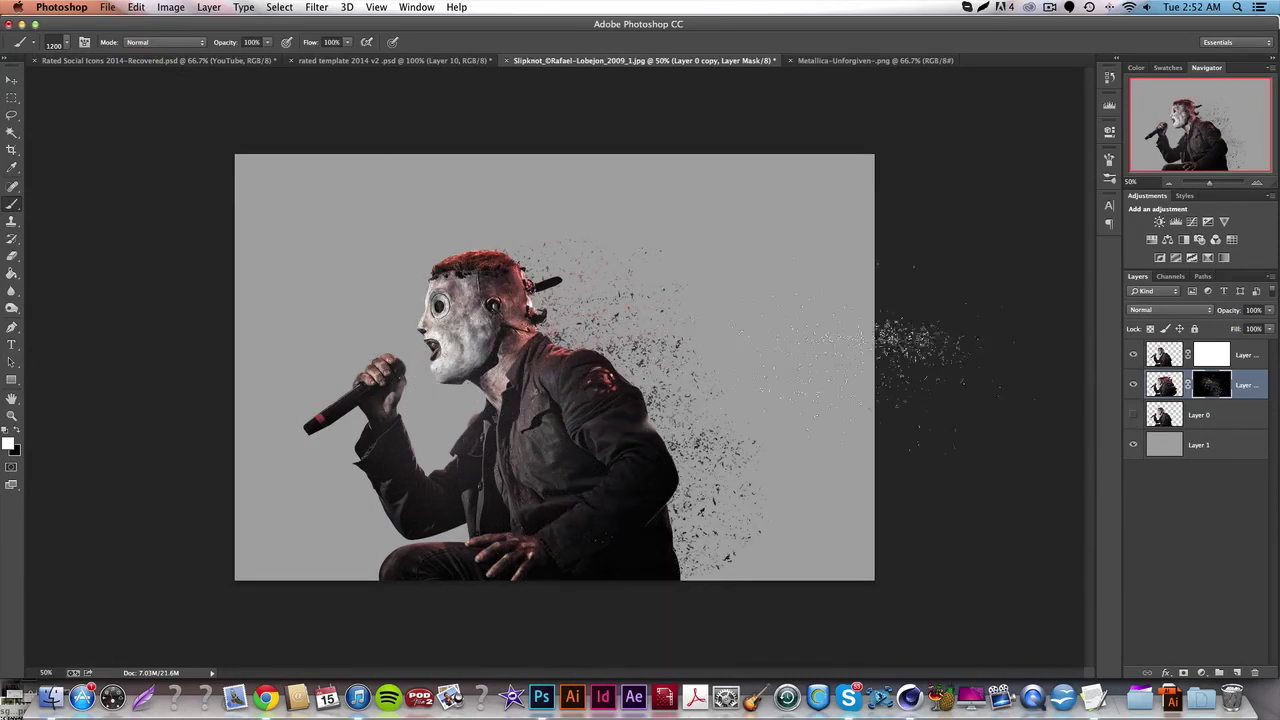
- Delete Layer 0 copy's painted mask, add a fresh layer mask and invert it to black
right_click(1220, 393)
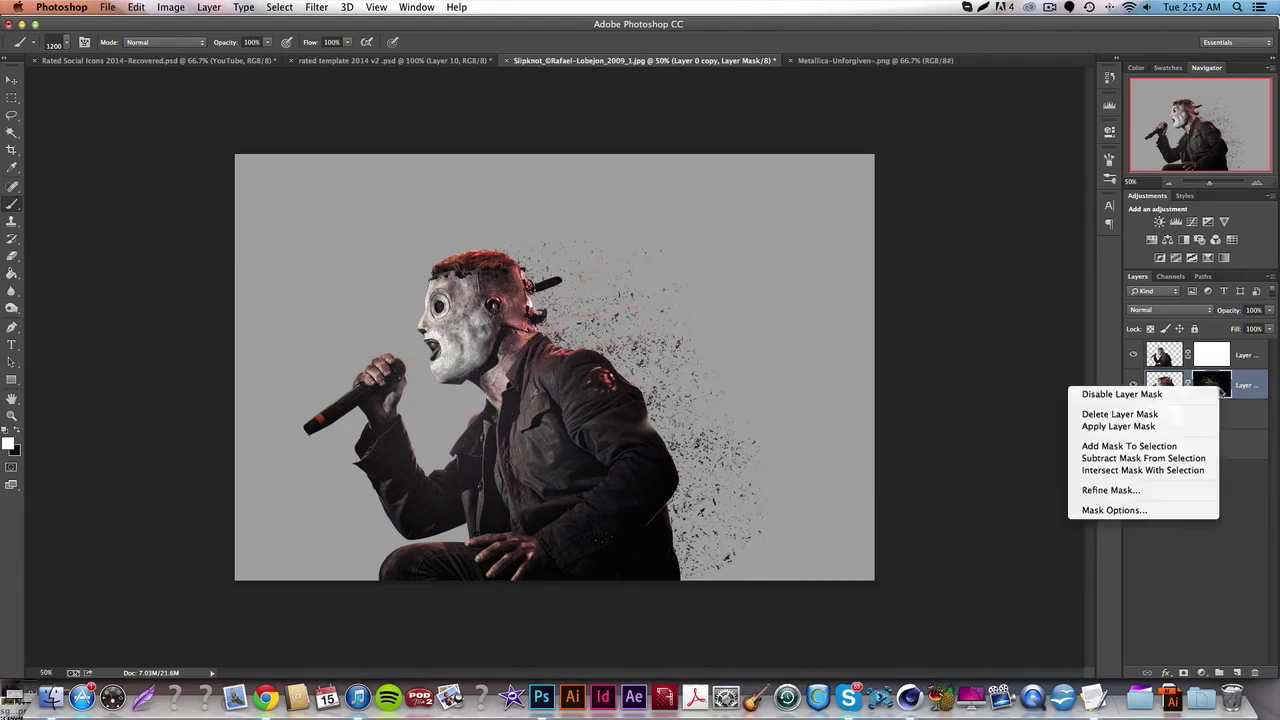
click(1110, 414)
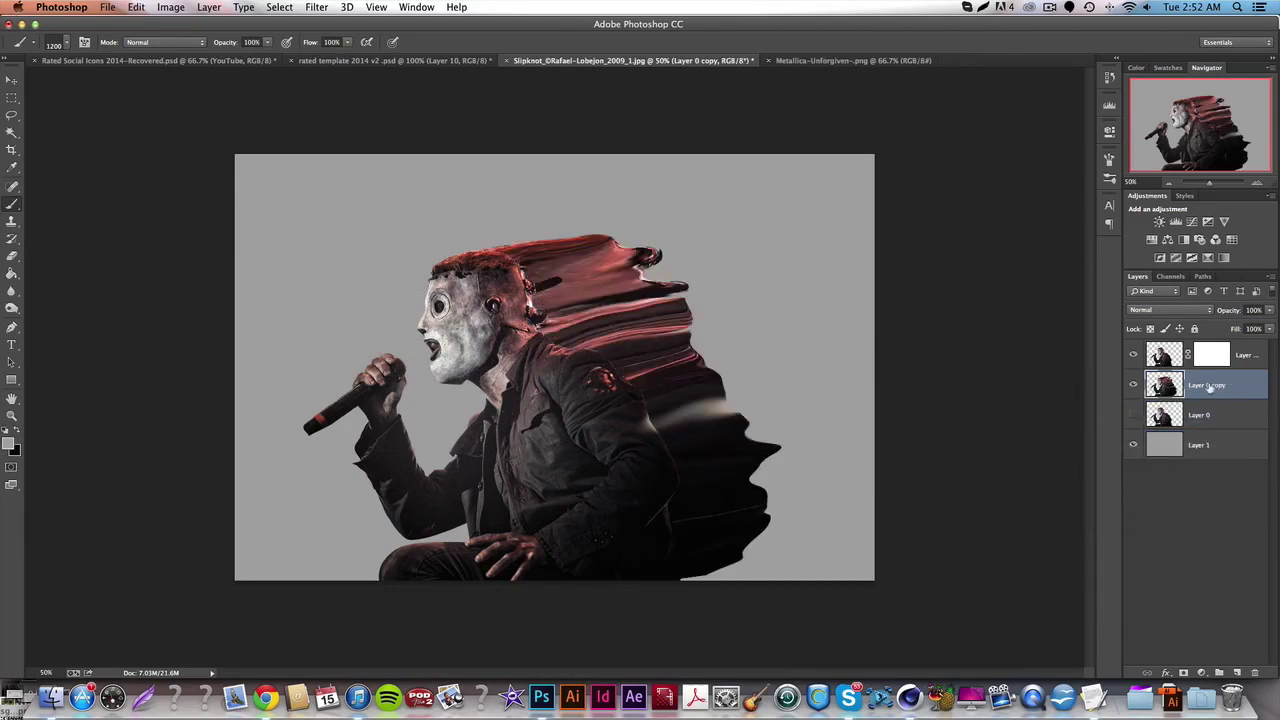
click(1184, 672)
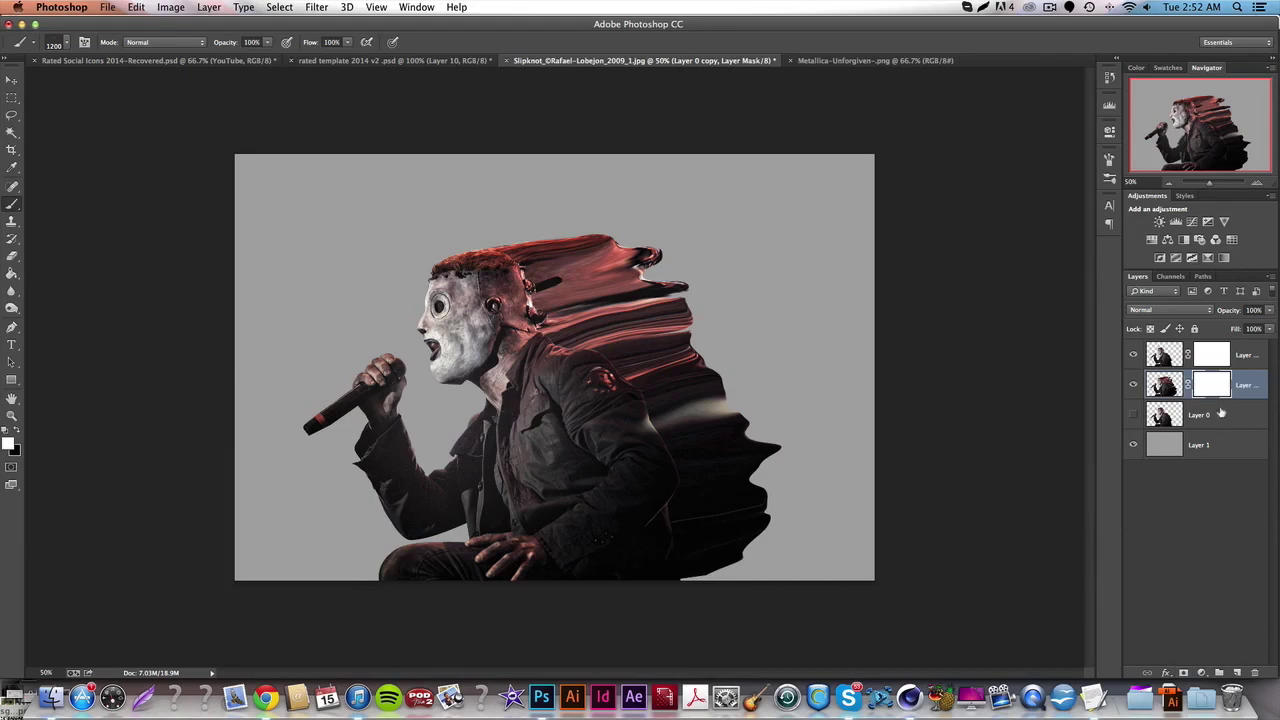
key(super+i)
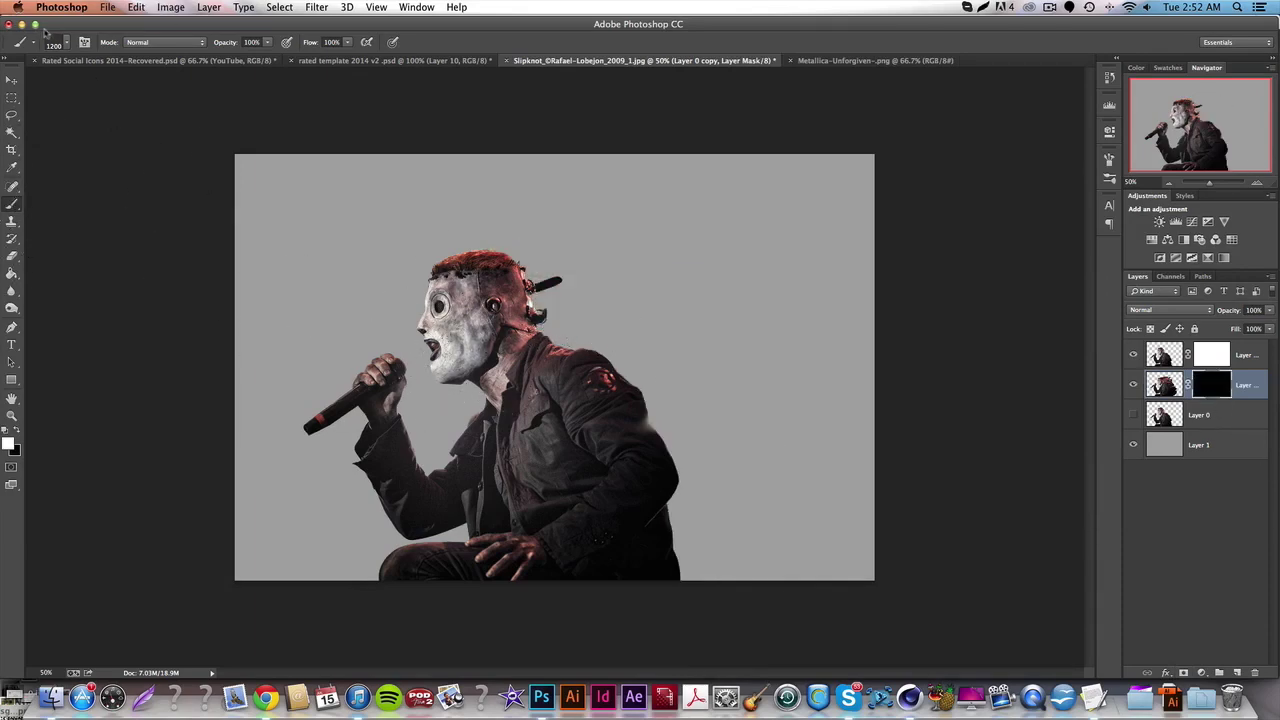
- Choose the solid square 438 px brush preset and set its size to 25 px
right_click(436, 274)
drag(628, 334, 637, 374)
scroll(639, 514, down, 6)
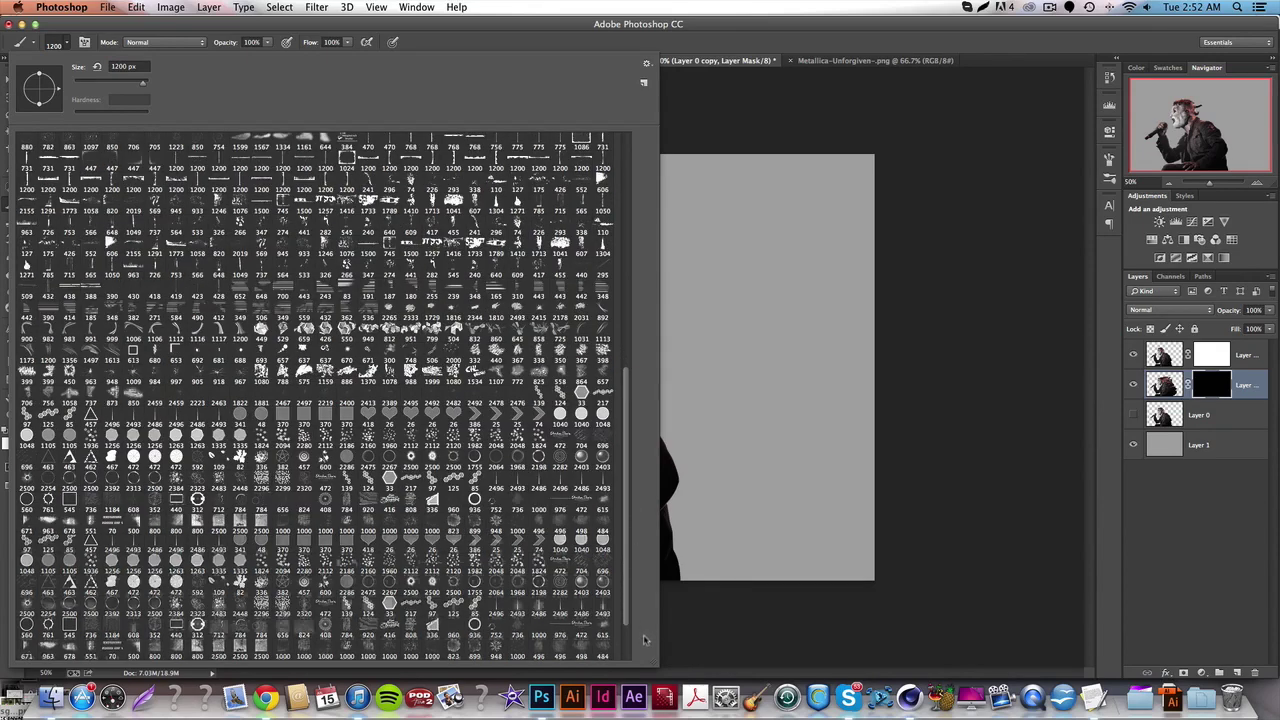
click(498, 650)
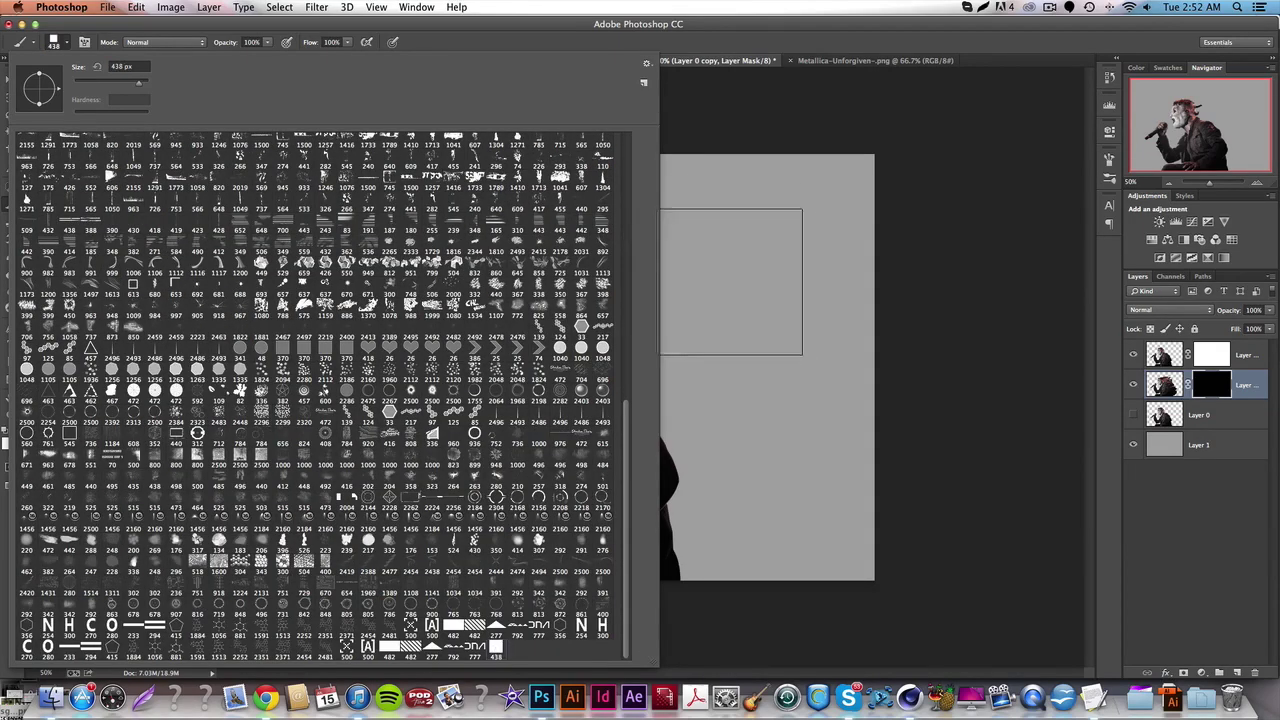
click(130, 66)
text(25)
key(Return)
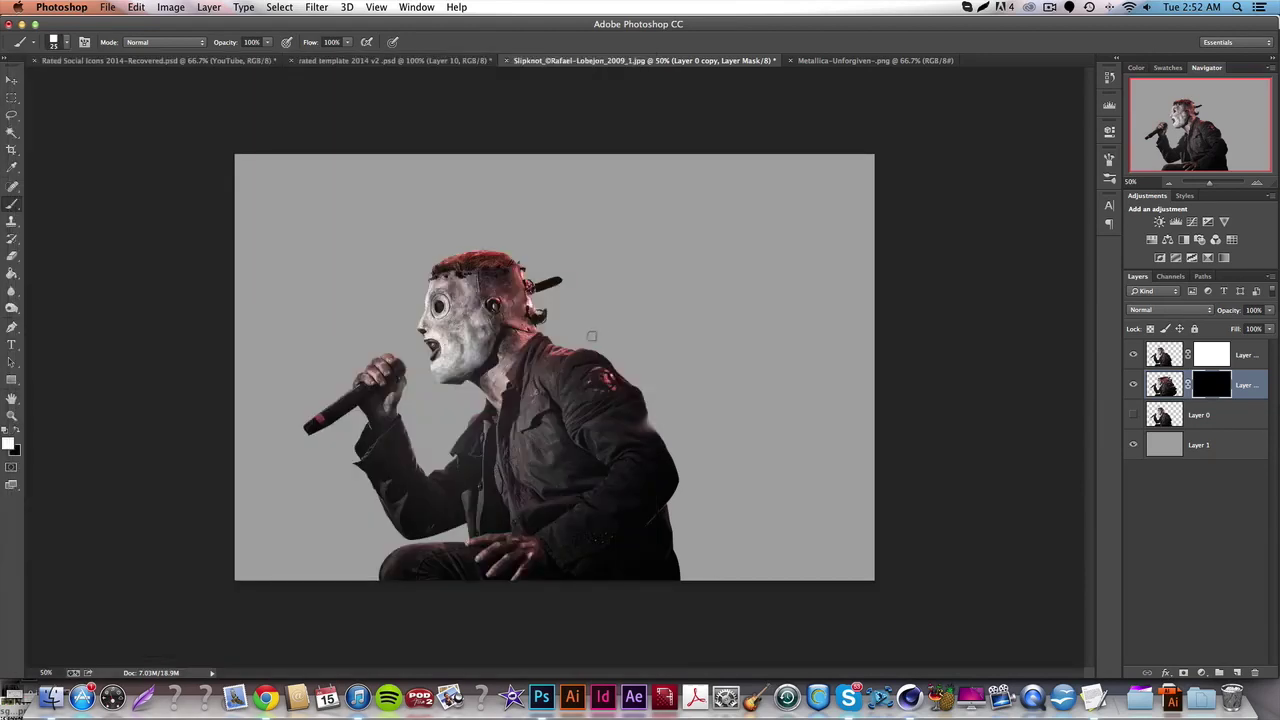
- Give the Eraser the solid square 438 px brush preset and set its size to 25 px
click(14, 257)
click(66, 43)
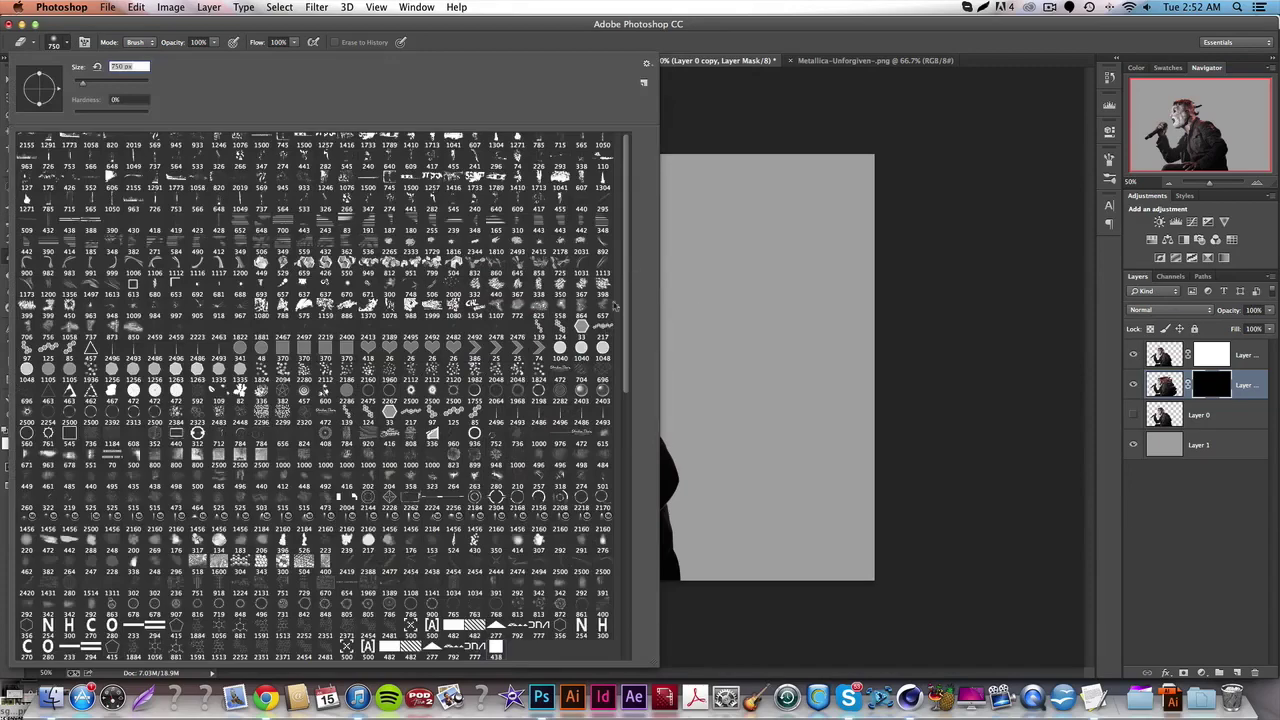
drag(625, 304, 625, 642)
click(497, 648)
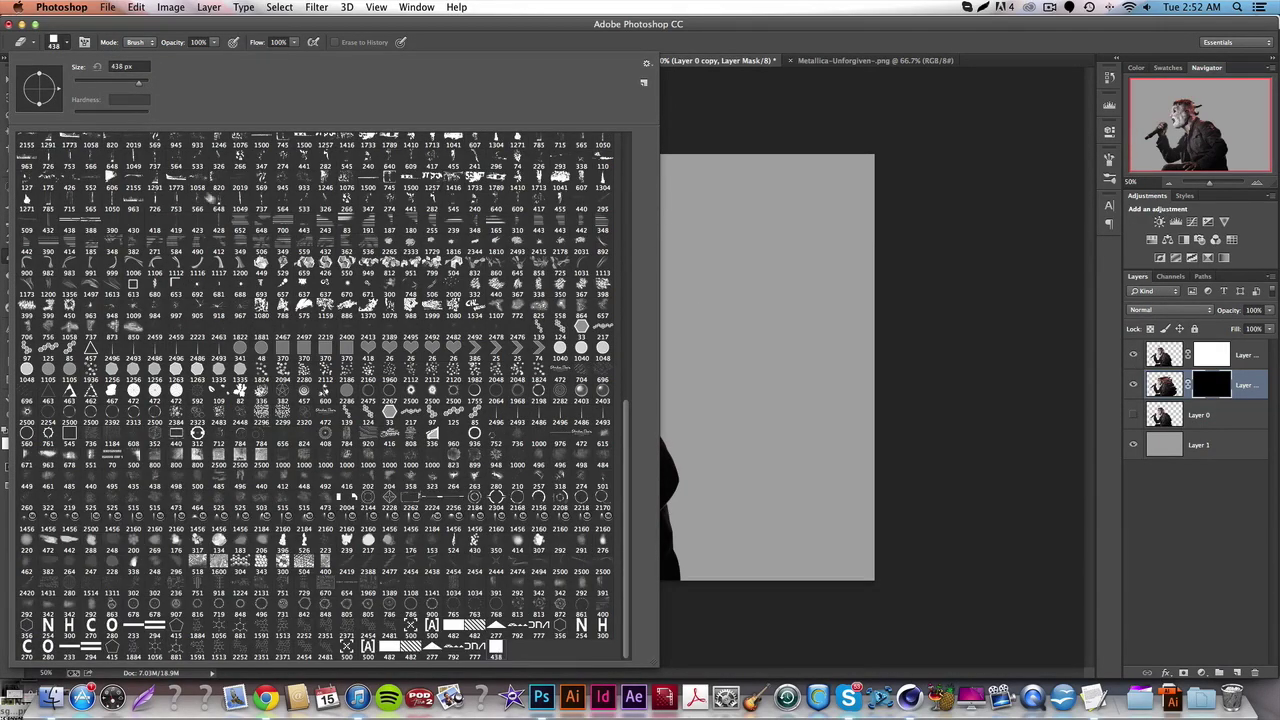
drag(142, 66, 108, 66)
text(25)
key(Return)
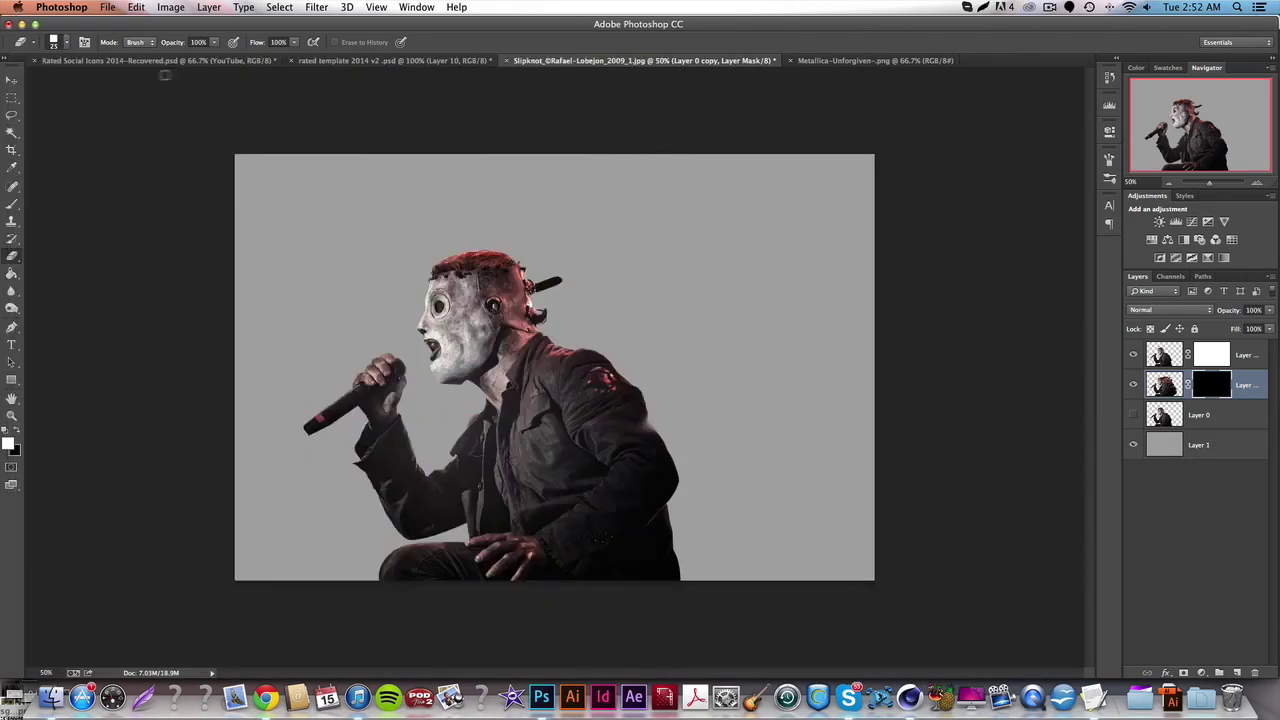
- Turn on Shape Dynamics for the square Brush and set its tip spacing to 324%
click(10, 204)
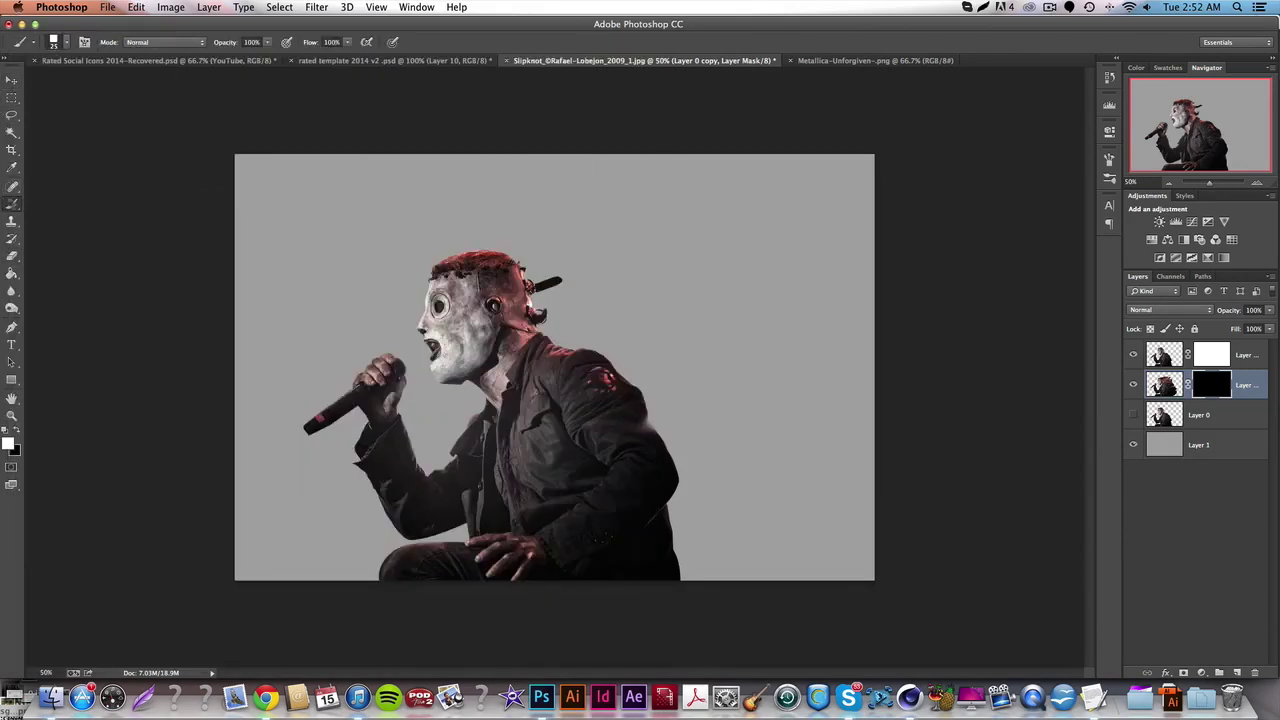
click(1108, 160)
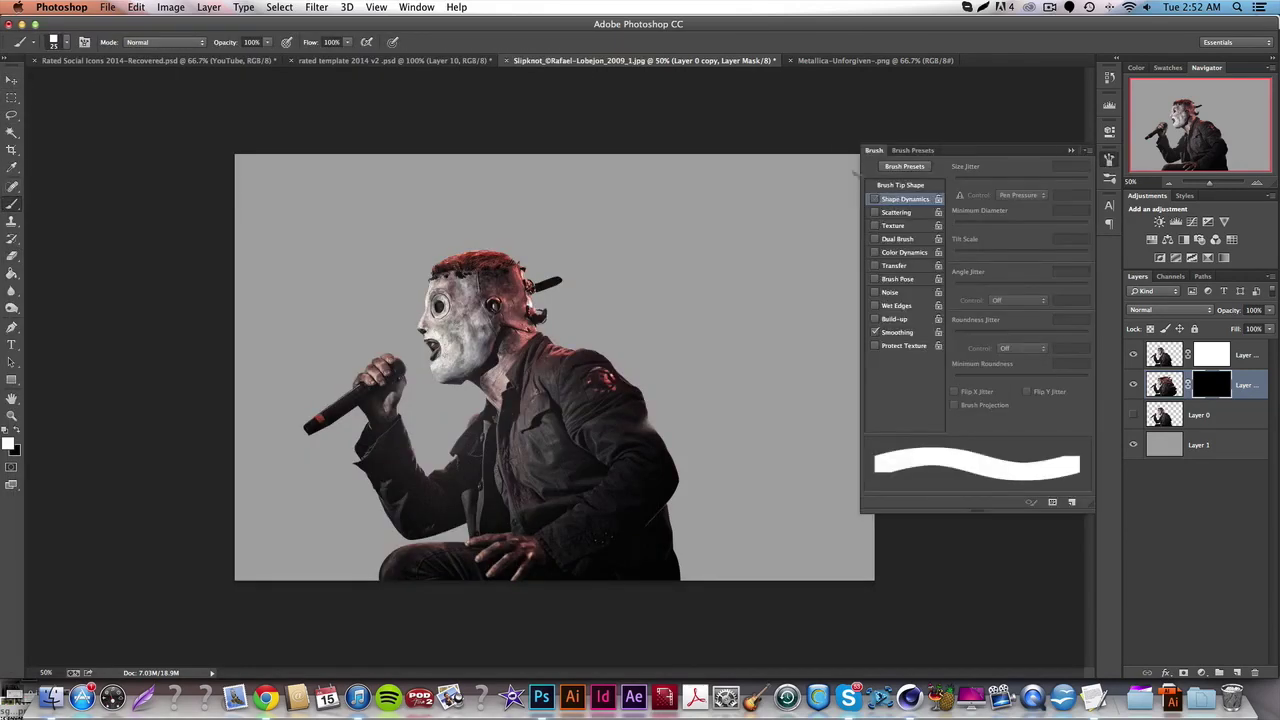
click(1109, 160)
click(1109, 161)
click(903, 202)
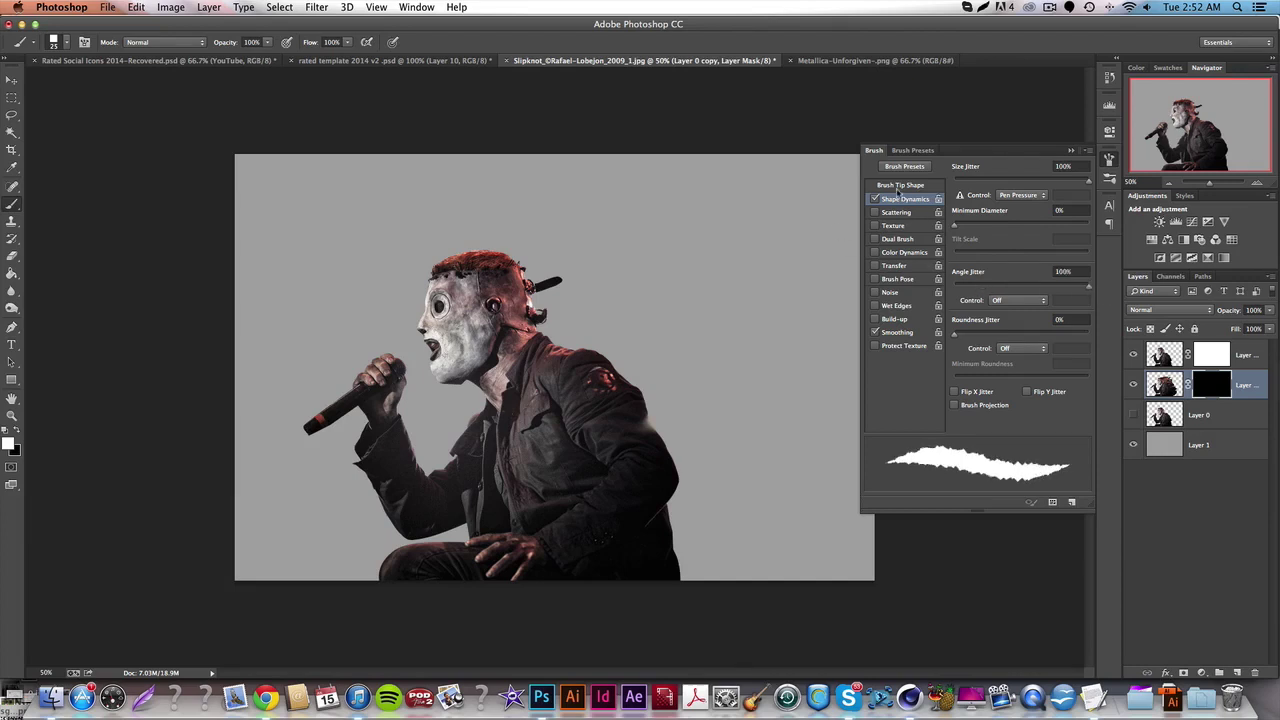
click(899, 188)
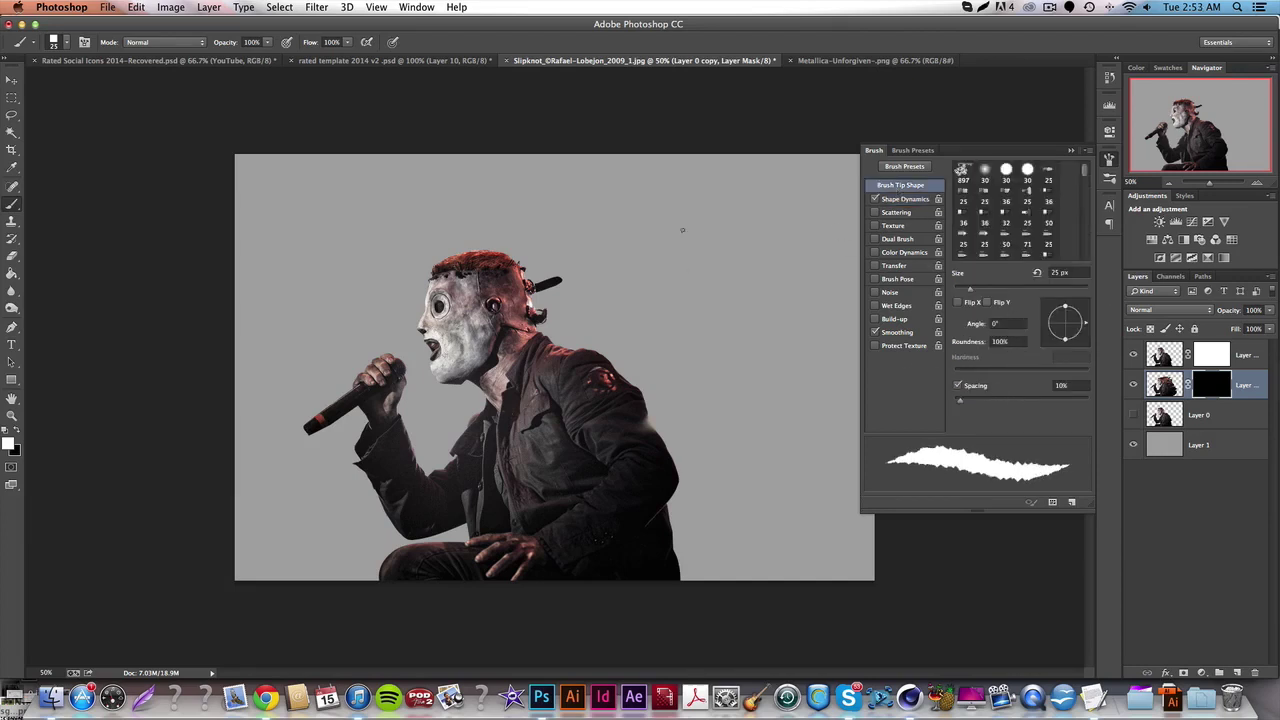
drag(982, 402, 1063, 397)
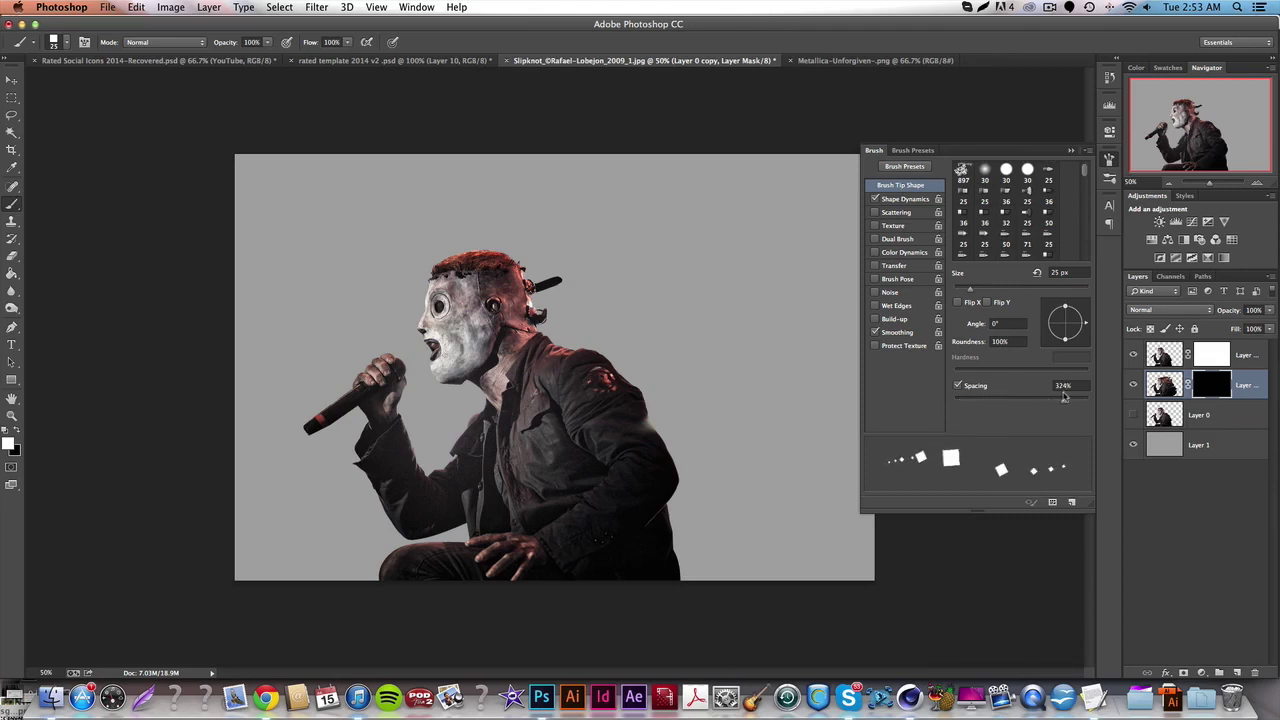
click(1108, 161)
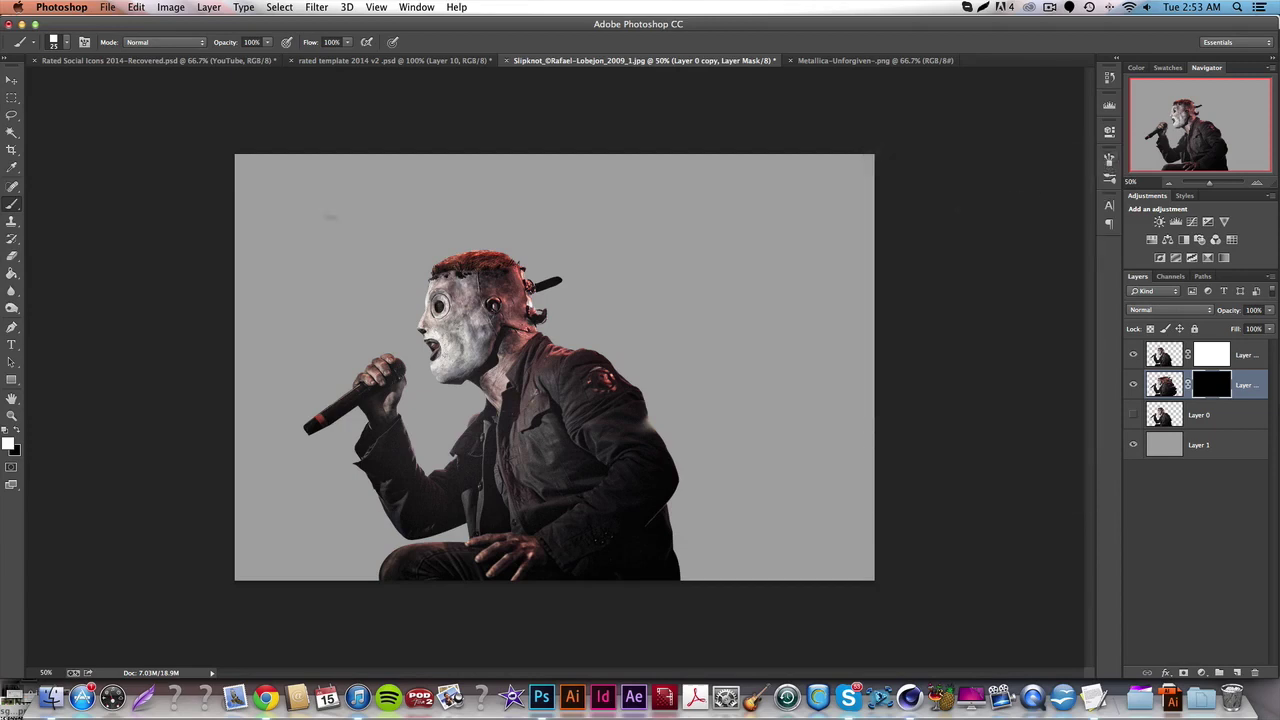
- Test the squares beside the singer's back, undo the stroke, and widen the brush spacing to 482%
drag(700, 402, 748, 480)
key(super+z)
click(1108, 161)
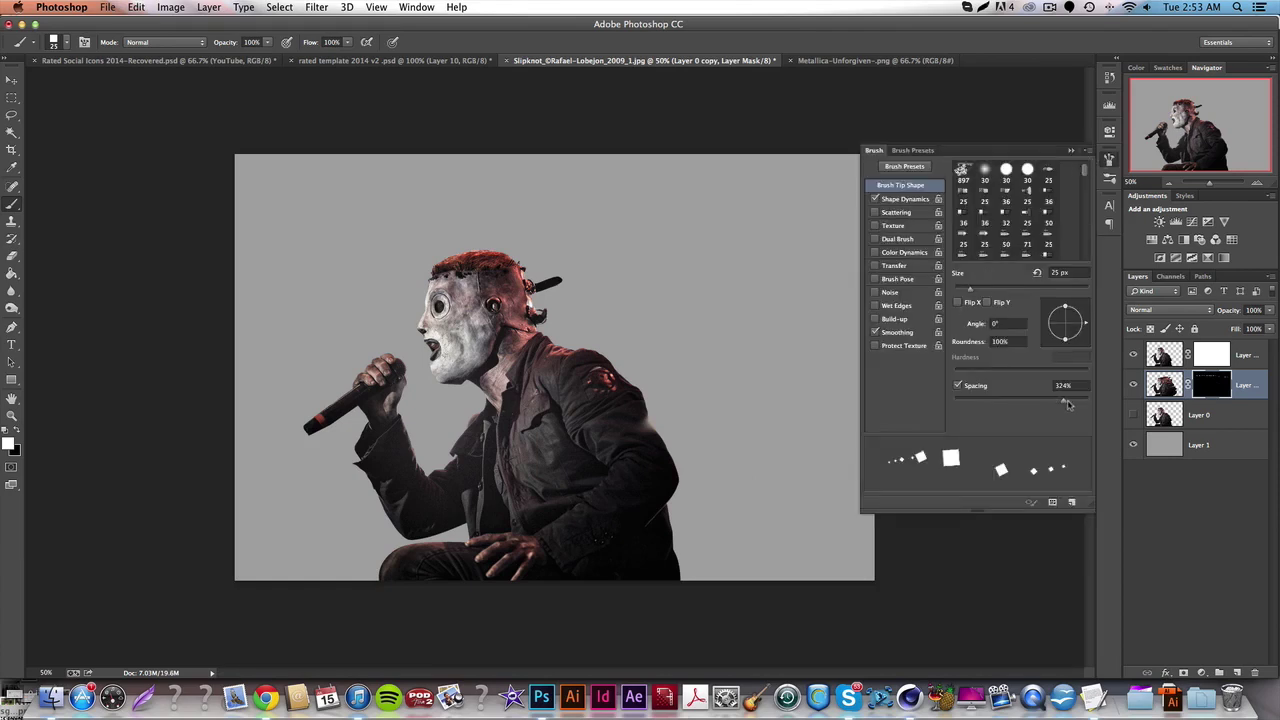
drag(1067, 403, 1071, 403)
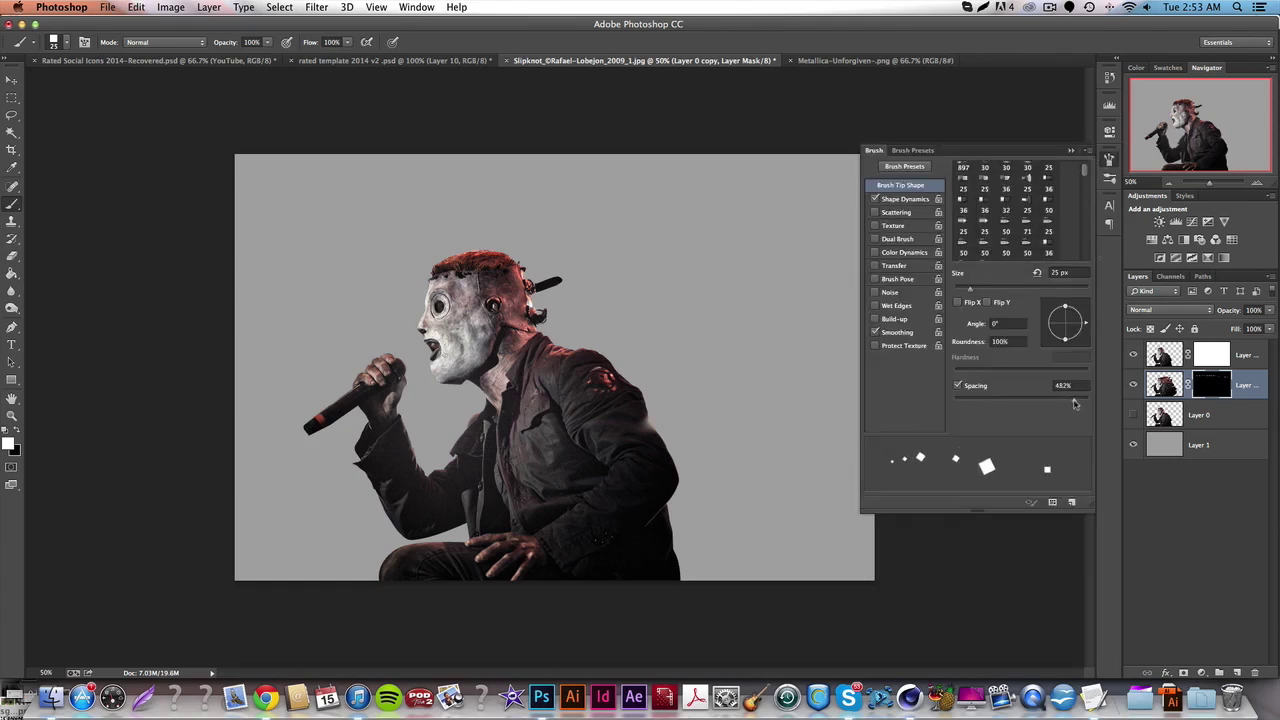
click(1108, 160)
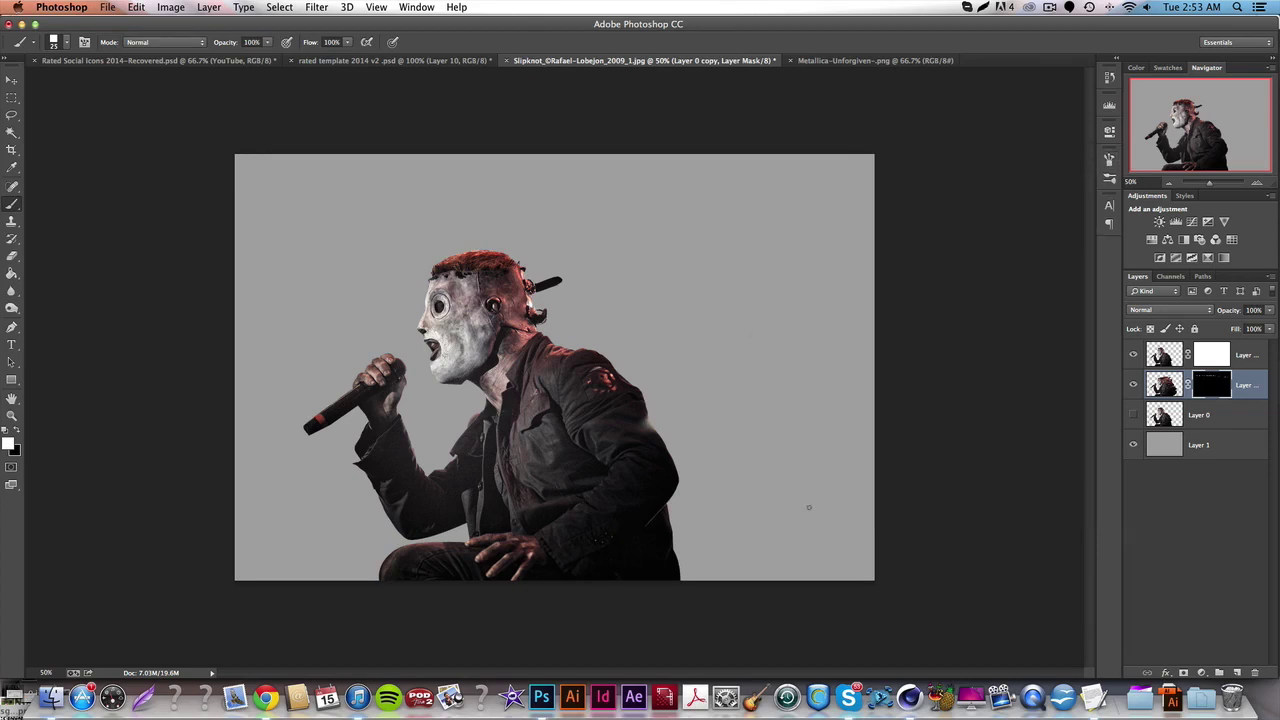
- Set the square brush's size to 40 px, undoing the test strokes painted behind the singer before and after the change
drag(726, 452, 628, 270)
key(super+z)
click(67, 45)
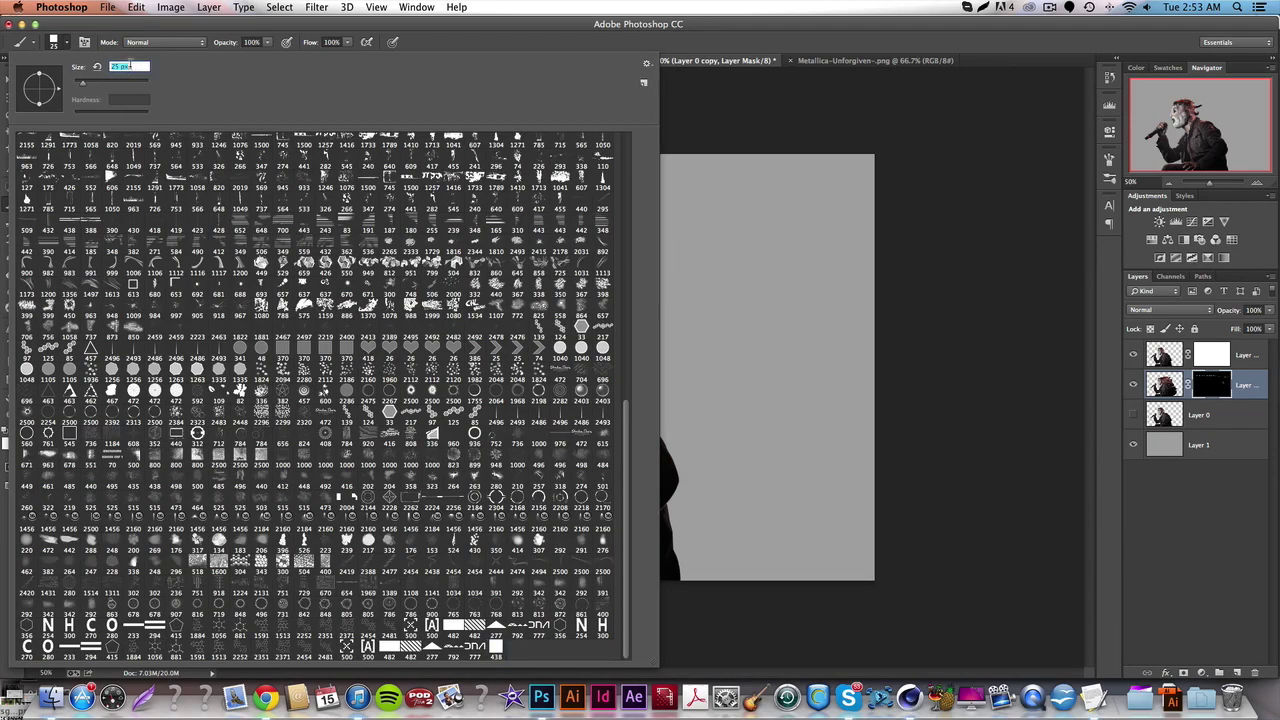
text(40)
key(Return)
mouse_move(630, 324)
mouse_down()
mouse_move(670, 404)
mouse_move(730, 544)
mouse_up()
key(super+z)
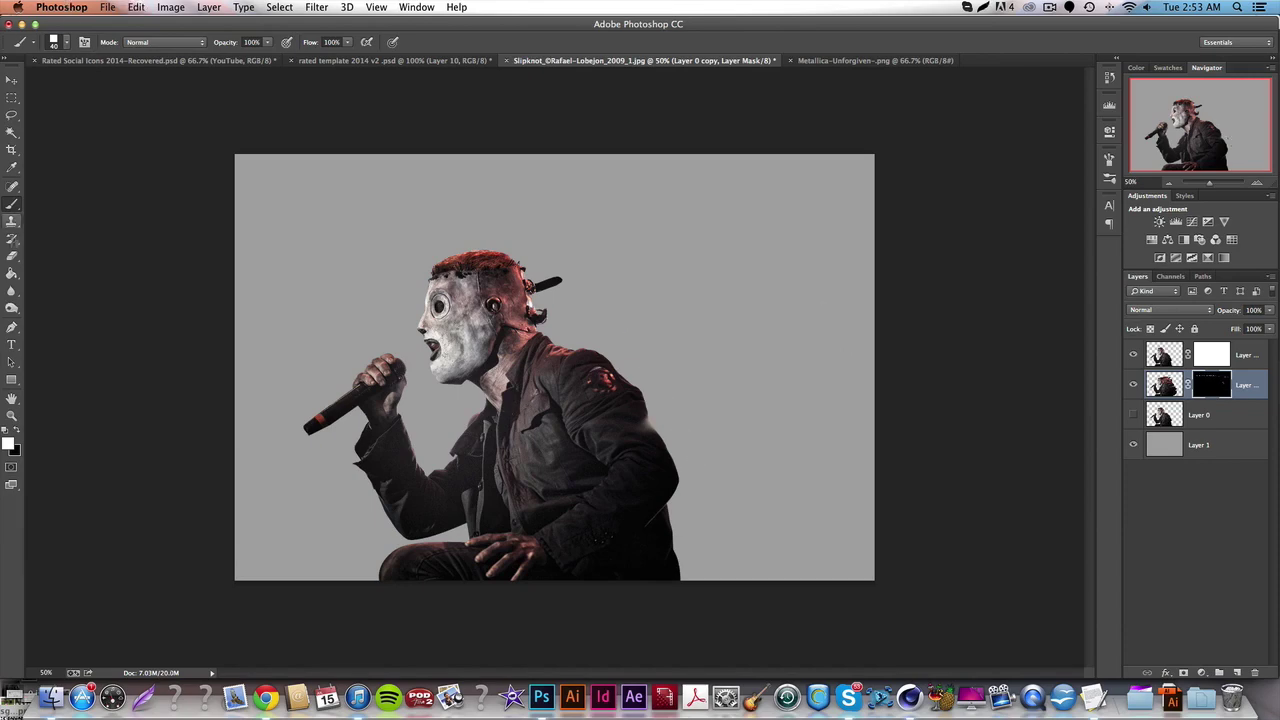
- Set the square Eraser's size to 40 px
click(12, 257)
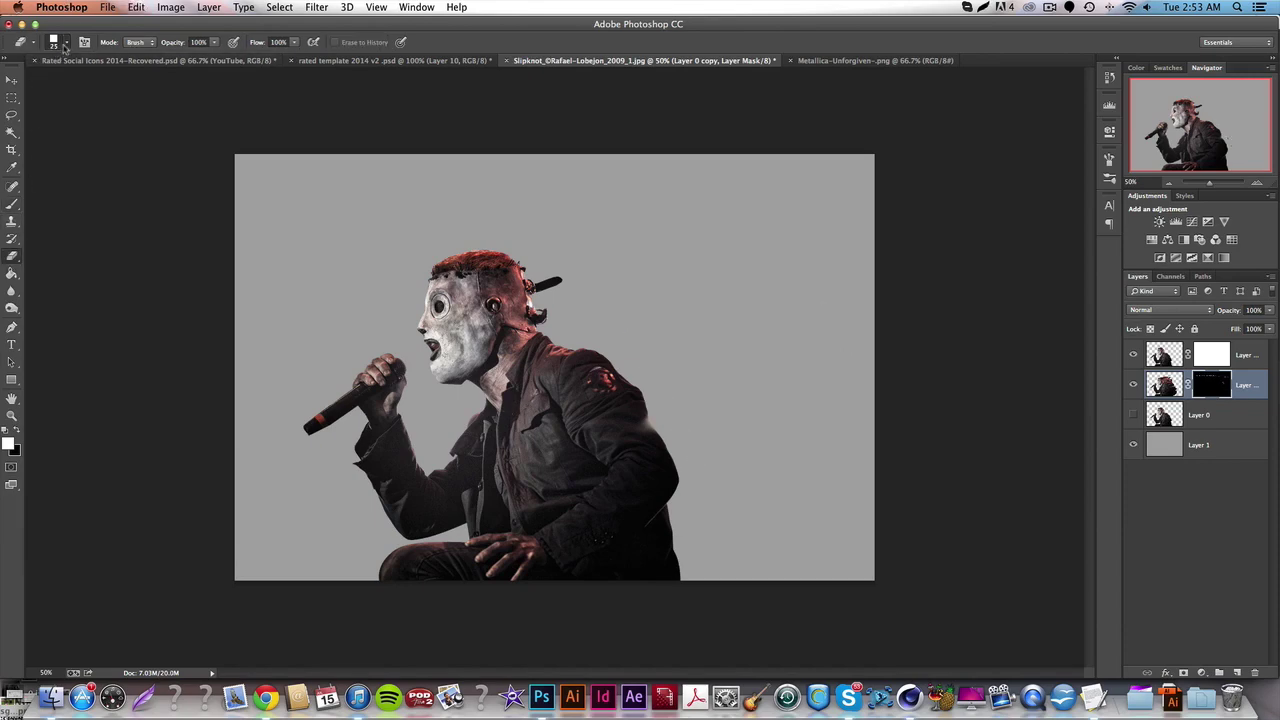
click(66, 42)
double_click(131, 66)
text(40)
key(Return)
- Turn on Shape Dynamics for the Eraser and set its tip spacing to about 413%
click(1109, 161)
click(903, 199)
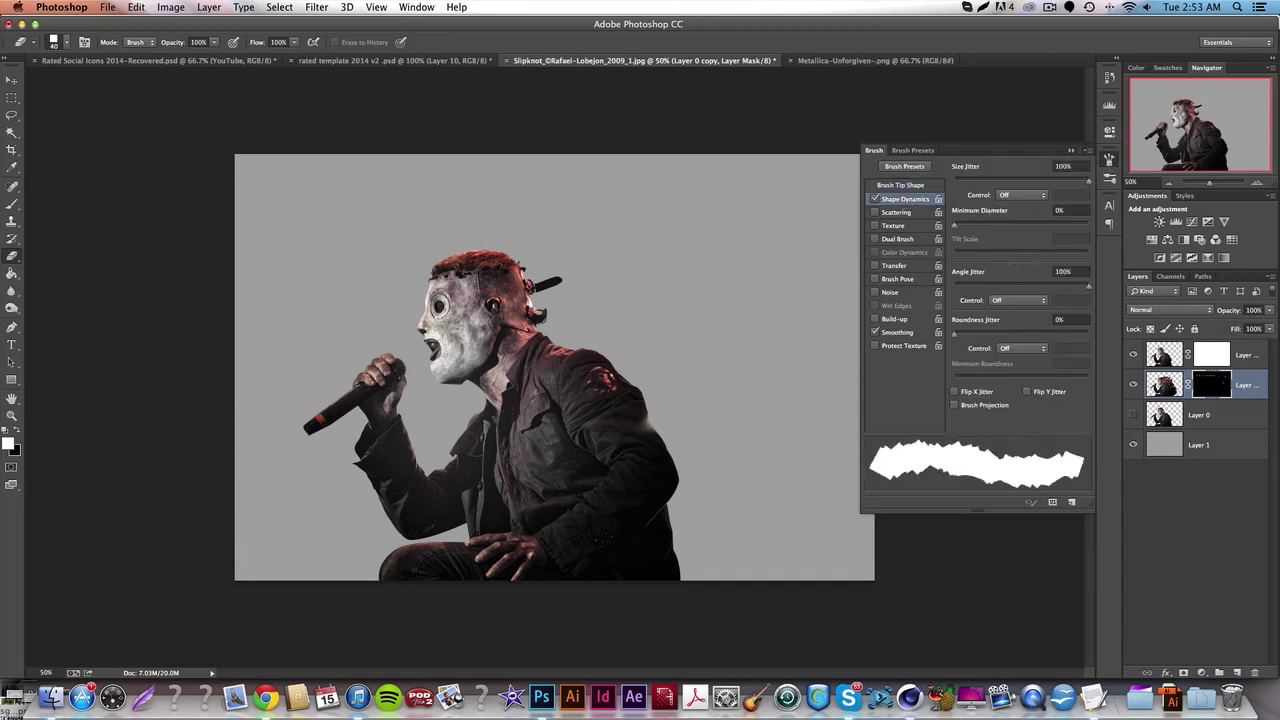
click(910, 186)
click(1072, 400)
drag(1072, 403, 1069, 401)
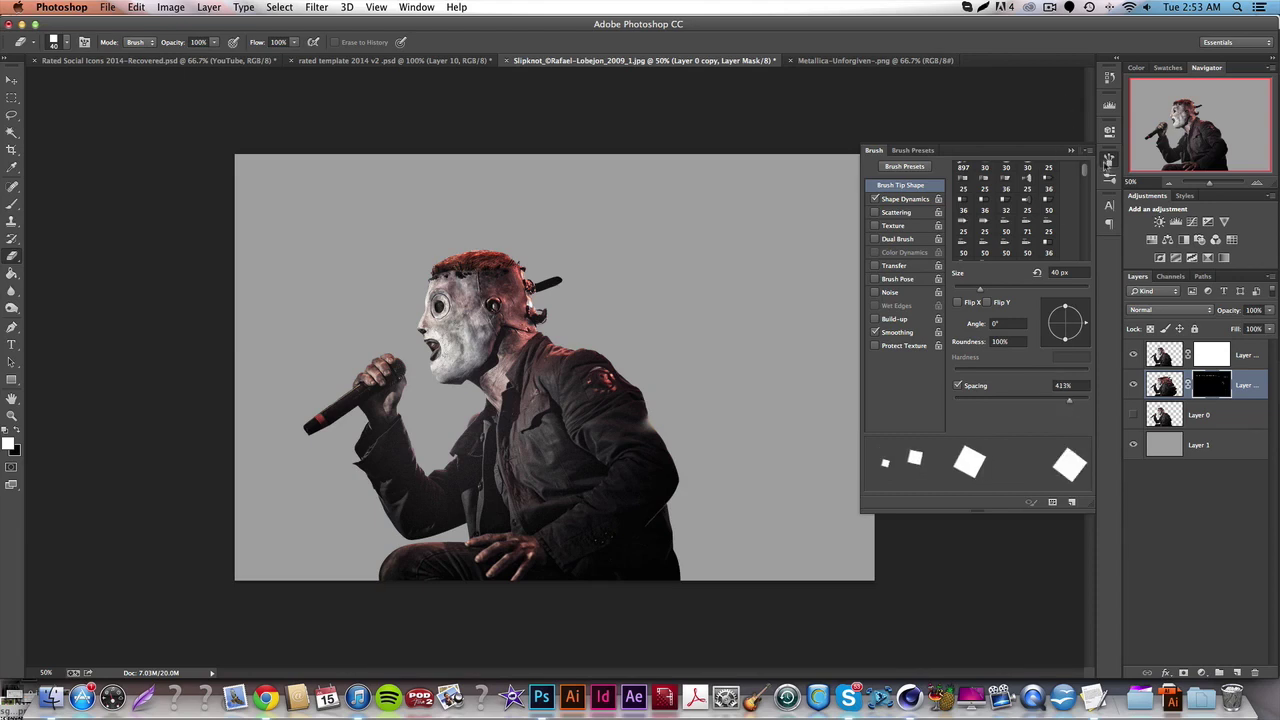
drag(1074, 398, 1069, 401)
click(1106, 160)
- Return to the Brush, delete Layer 0 copy's mask, add a fresh one and invert it to black
click(11, 207)
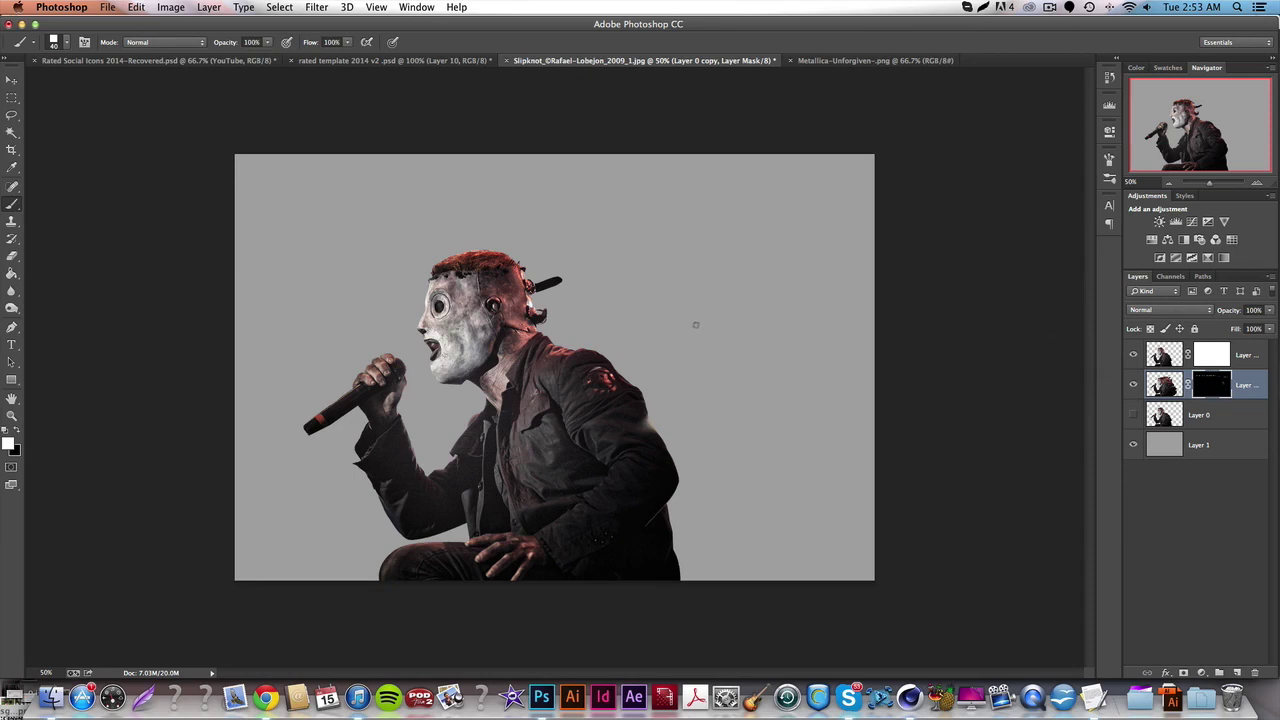
right_click(1215, 385)
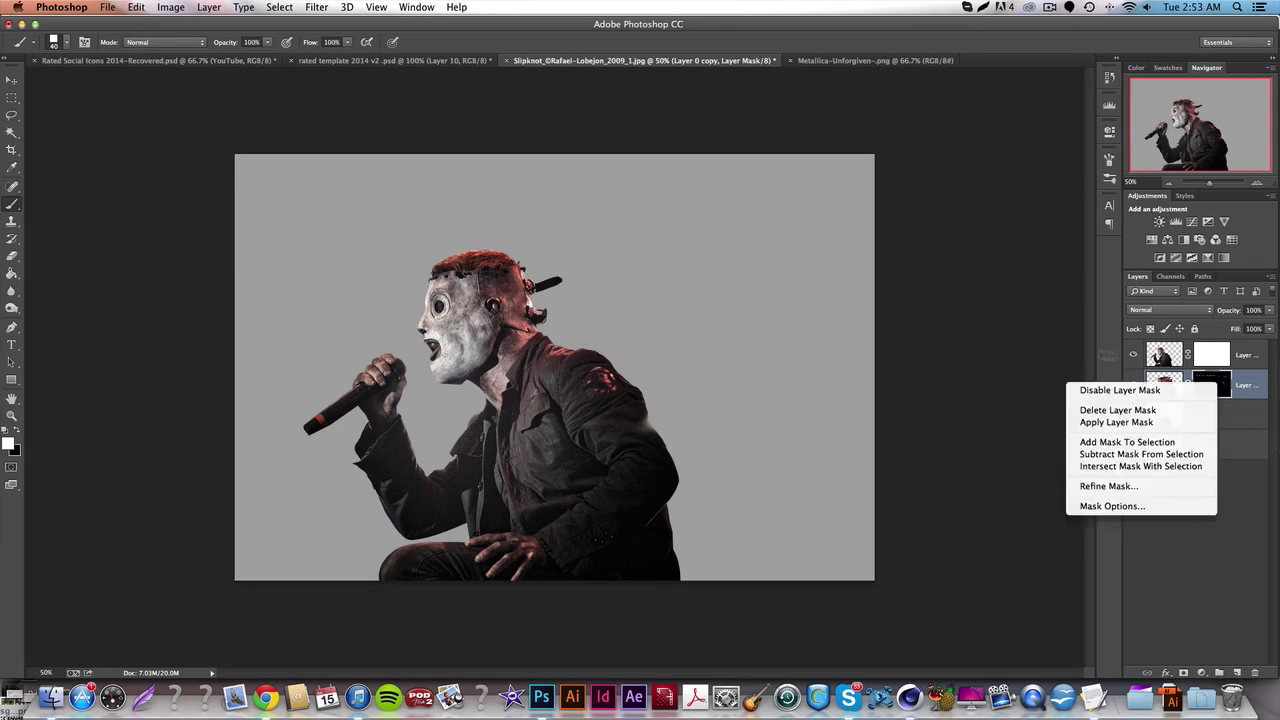
click(1113, 411)
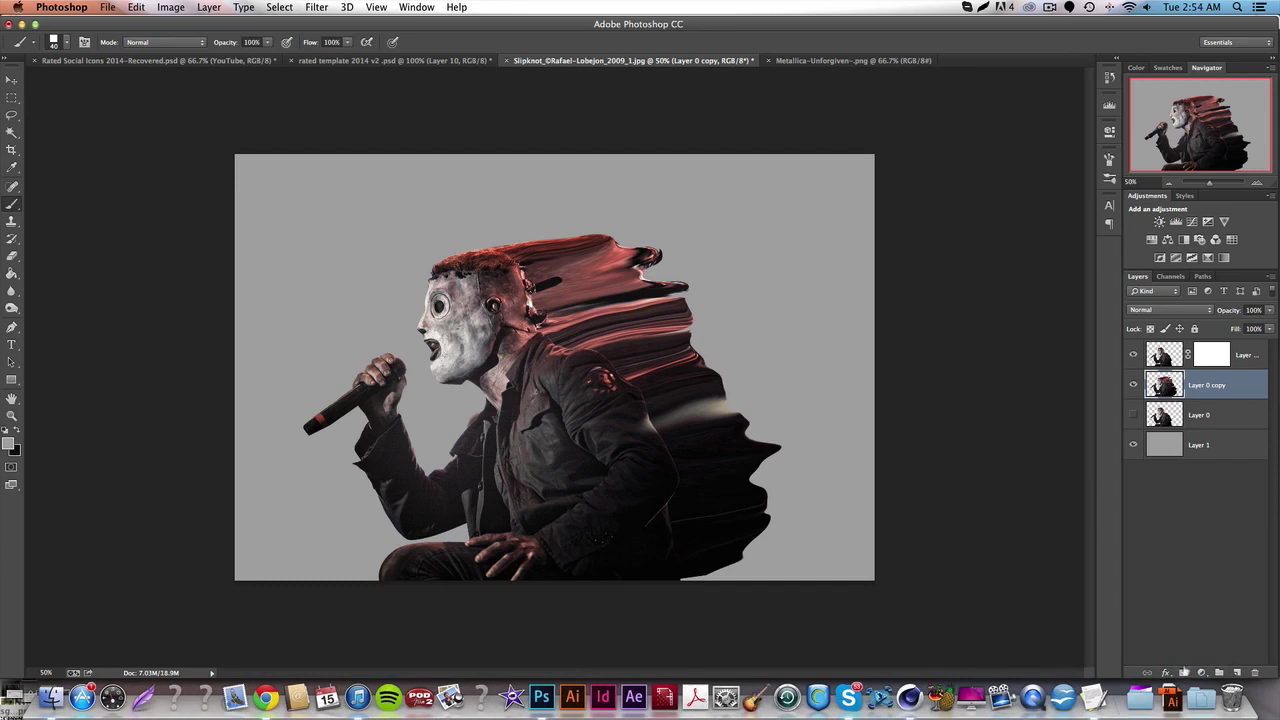
click(1184, 672)
key(super+i)
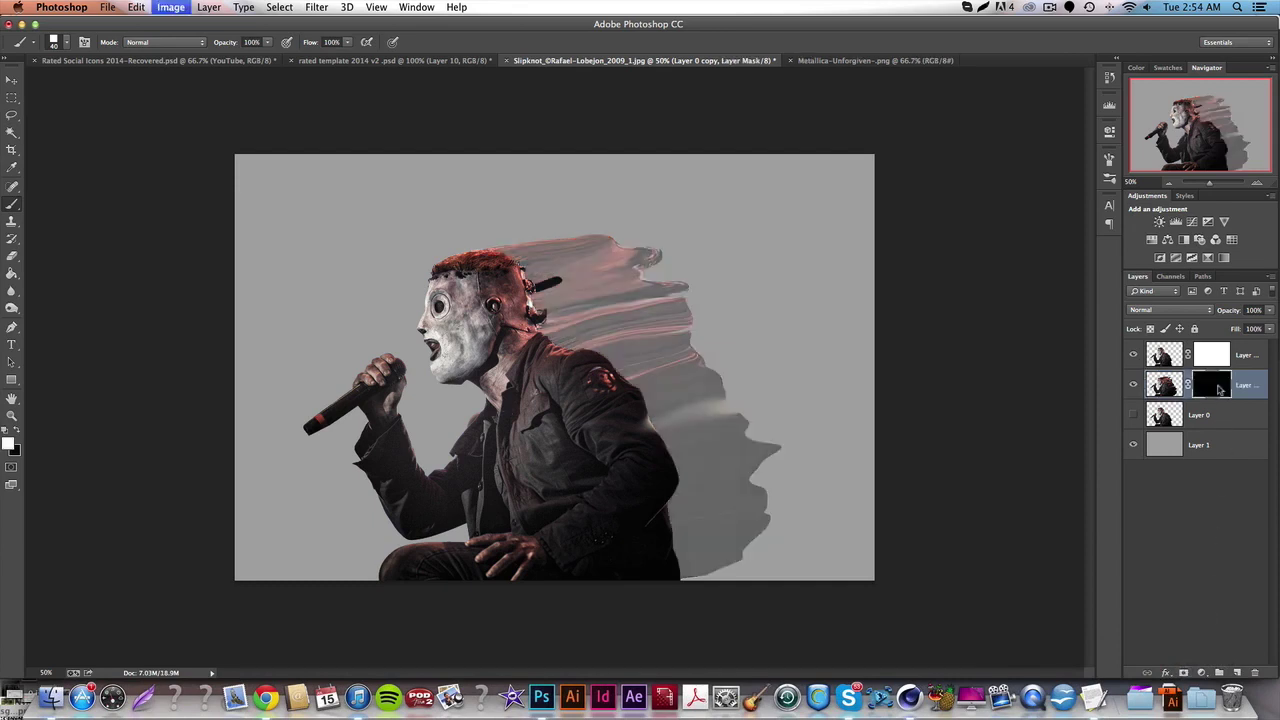
- At 100% zoom, paint scattered squares on Layer 0 copy's mask close behind the singer's head and neck
click(50, 672)
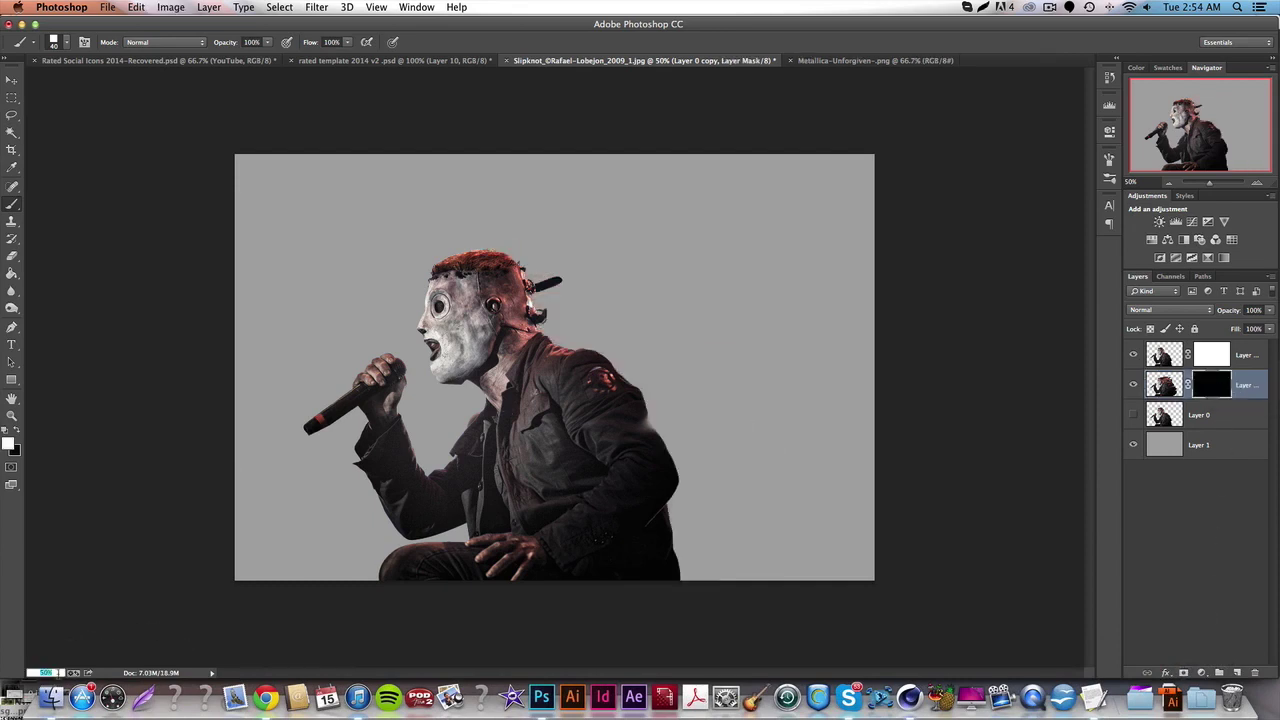
key(Return)
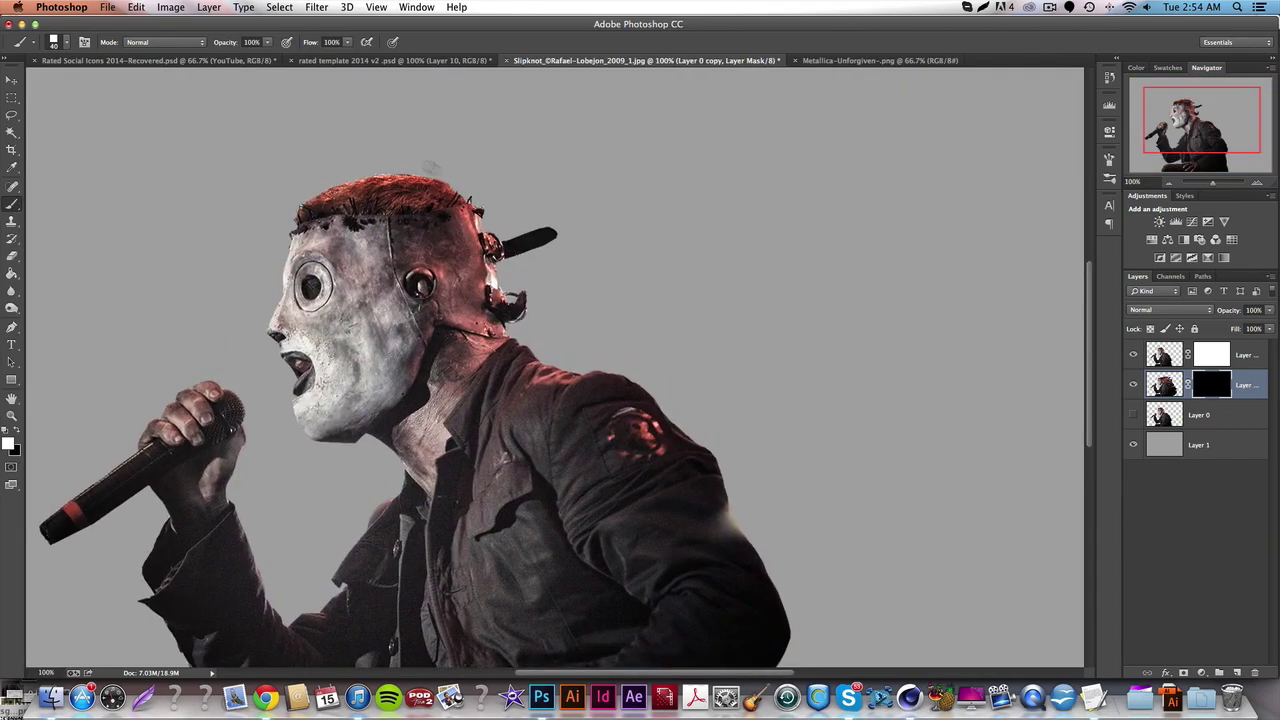
mouse_move(452, 180)
mouse_down()
mouse_move(504, 214)
mouse_move(551, 349)
mouse_up()
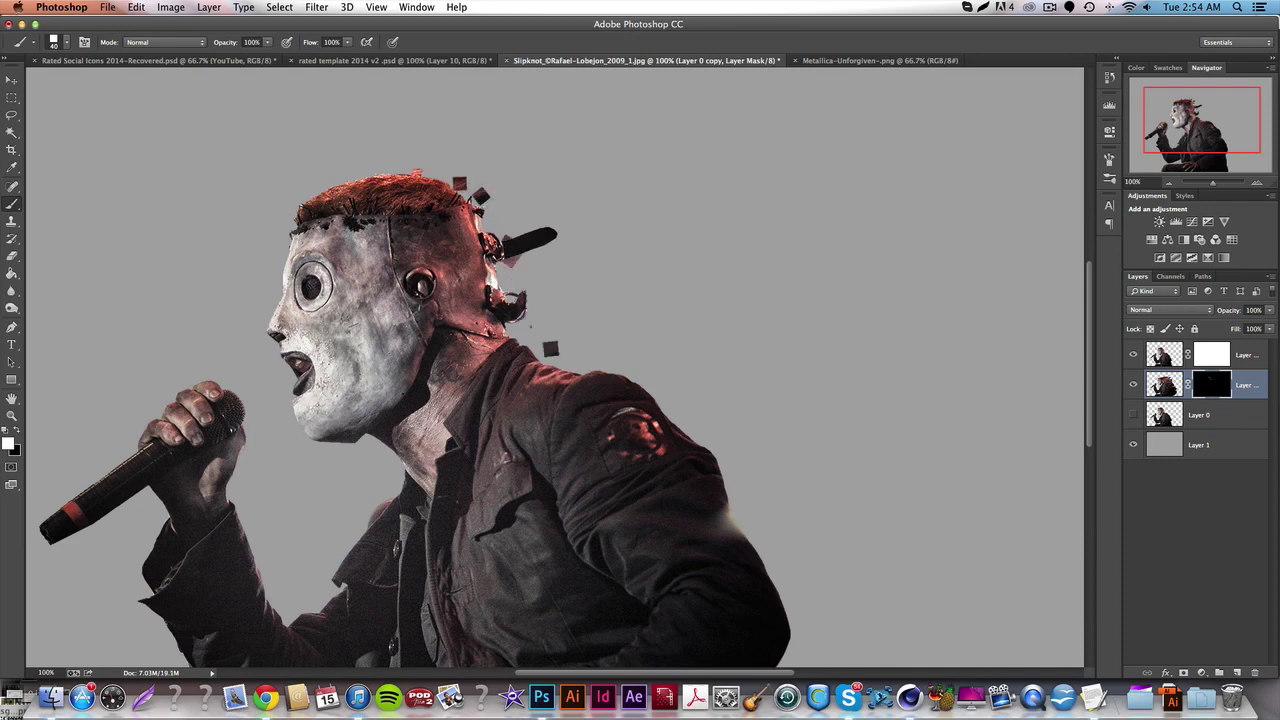
click(516, 286)
click(560, 330)
drag(613, 348, 645, 366)
- Stamp squares on Layer 0 copy's mask along the singer's shoulder and upper arm
scroll(689, 410, down, 4)
scroll(689, 410, right, 4)
click(652, 382)
click(676, 420)
click(643, 350)
click(603, 291)
scroll(687, 414, down, 3)
click(682, 392)
click(710, 431)
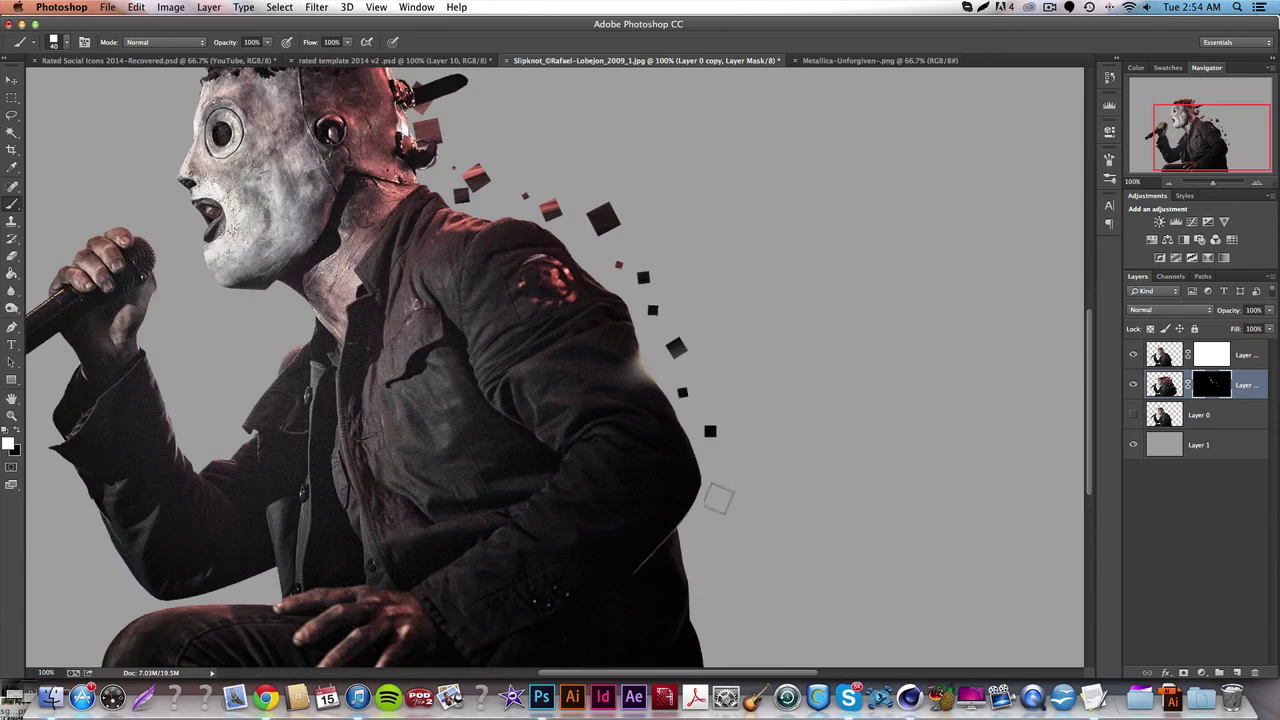
- Continue the trail of squares from the singer's elbow down to the image's lower edge
click(714, 502)
scroll(703, 528, down, 3)
click(700, 498)
click(719, 543)
click(719, 588)
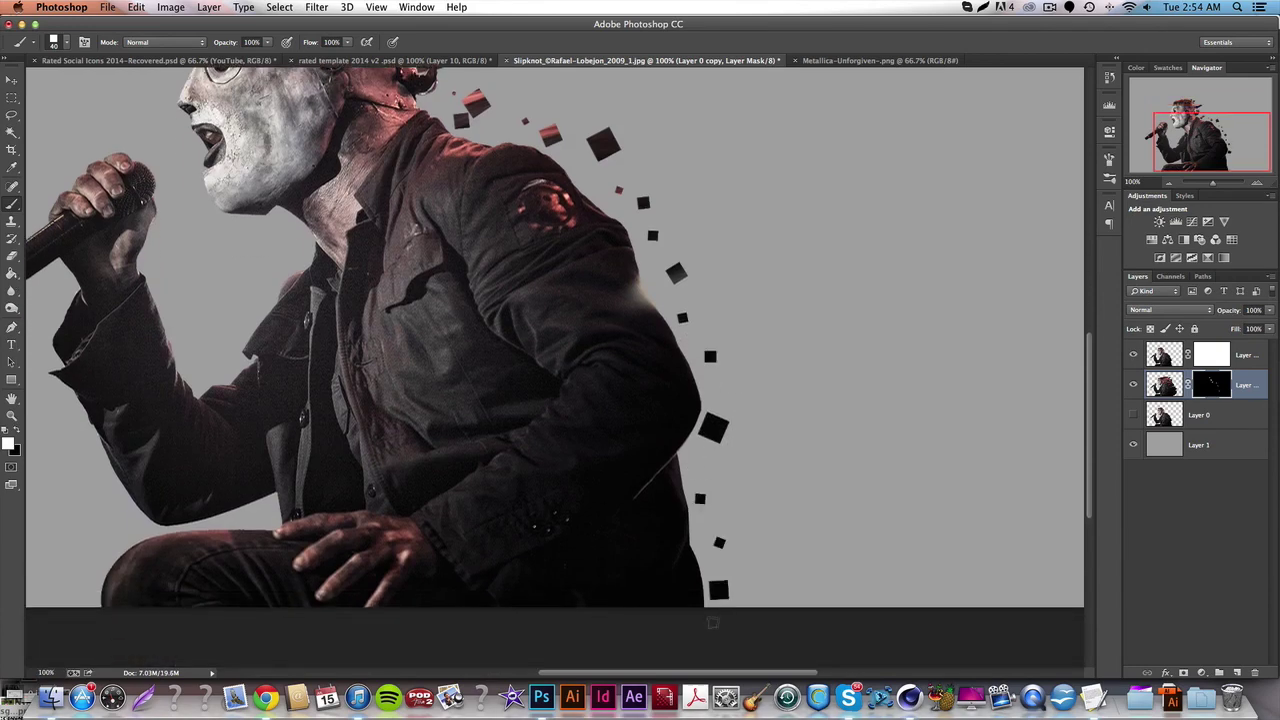
- Add squares farther out from the elbow and up the back to the shoulder
scroll(740, 560, up, 1)
click(744, 477)
click(766, 433)
click(658, 315)
click(694, 246)
click(640, 182)
click(589, 192)
- Stamp an outer layer of squares from behind the neck down past the shoulder to the upper arm
scroll(540, 220, up, 5)
click(524, 170)
click(584, 179)
click(563, 213)
click(687, 271)
click(731, 306)
click(760, 417)
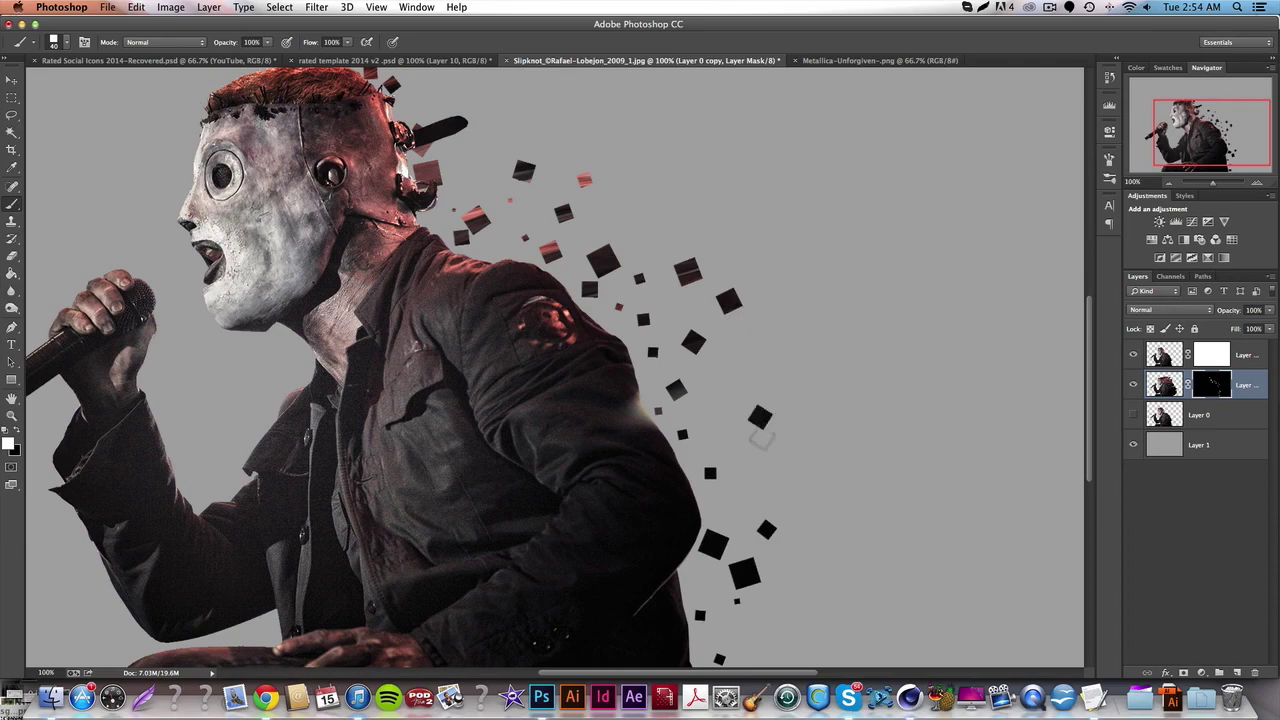
- Fill the area beside the singer's elbow and lower back with more scattered squares
scroll(760, 417, down, 8)
click(756, 470)
click(760, 438)
click(750, 384)
click(809, 381)
click(799, 412)
click(764, 246)
click(728, 190)
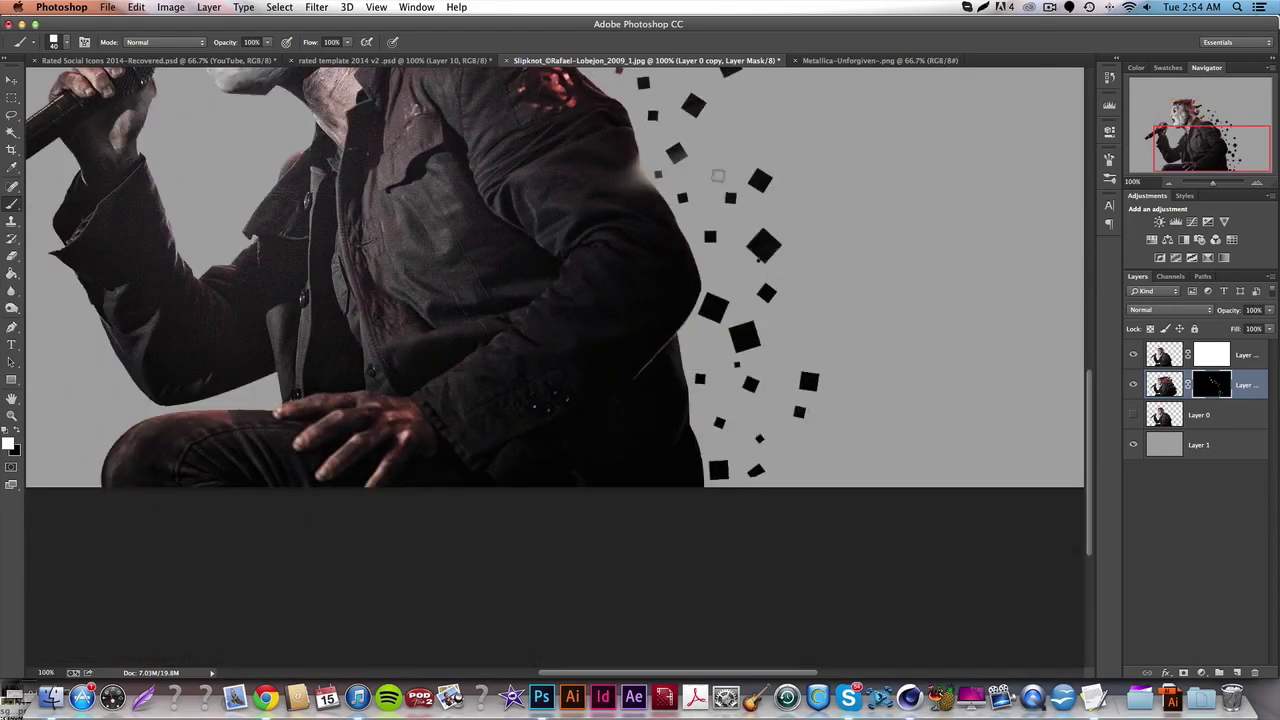
- Stamp squares on Layer 0 copy's mask behind and above the back of the singer's head
scroll(741, 333, up, 8)
click(470, 135)
click(494, 88)
scroll(594, 123, up, 8)
click(437, 241)
click(386, 210)
click(483, 211)
click(507, 246)
- Spread squares farther outward from the head and shoulder, down beyond the upper arm
click(588, 245)
click(547, 314)
click(708, 389)
click(639, 358)
click(623, 309)
scroll(766, 345, down, 2)
scroll(766, 345, right, 2)
click(685, 435)
click(736, 507)
click(752, 591)
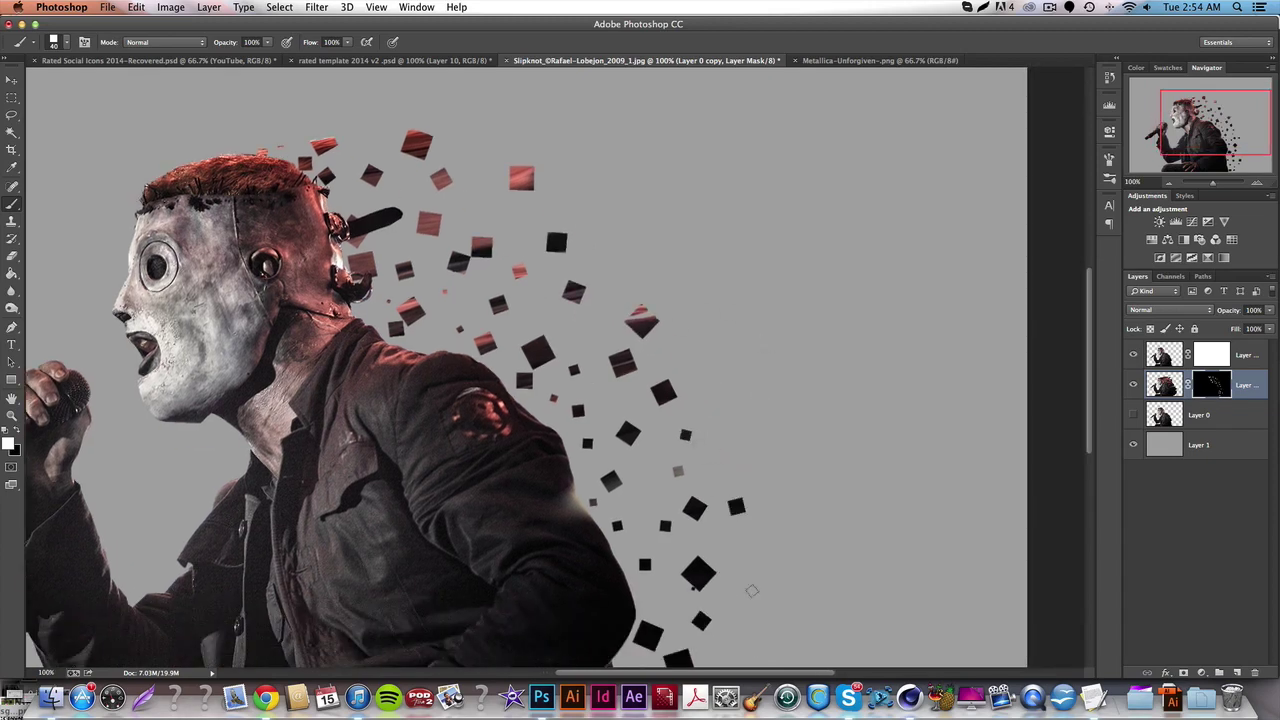
- Fill gaps in the outer squares with additional stamps near the upper arm and along the lower back
click(650, 270)
scroll(620, 427, down, 5)
click(648, 290)
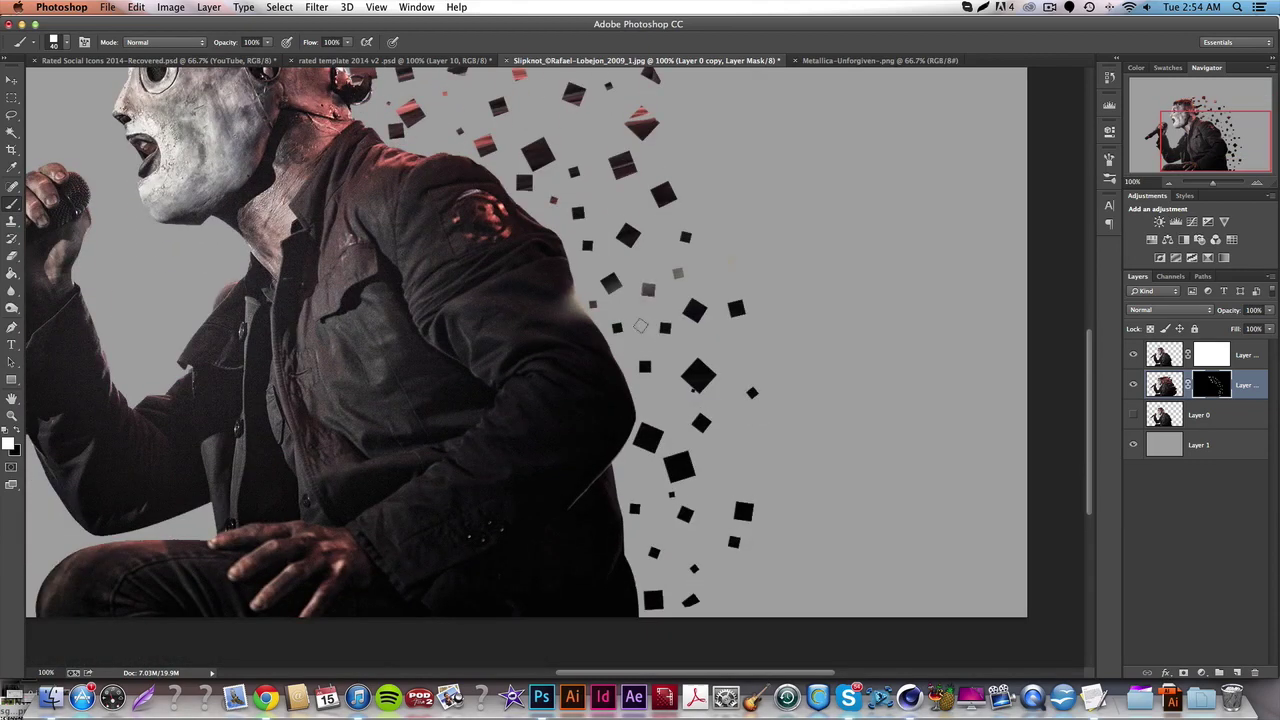
click(633, 543)
click(730, 583)
click(710, 533)
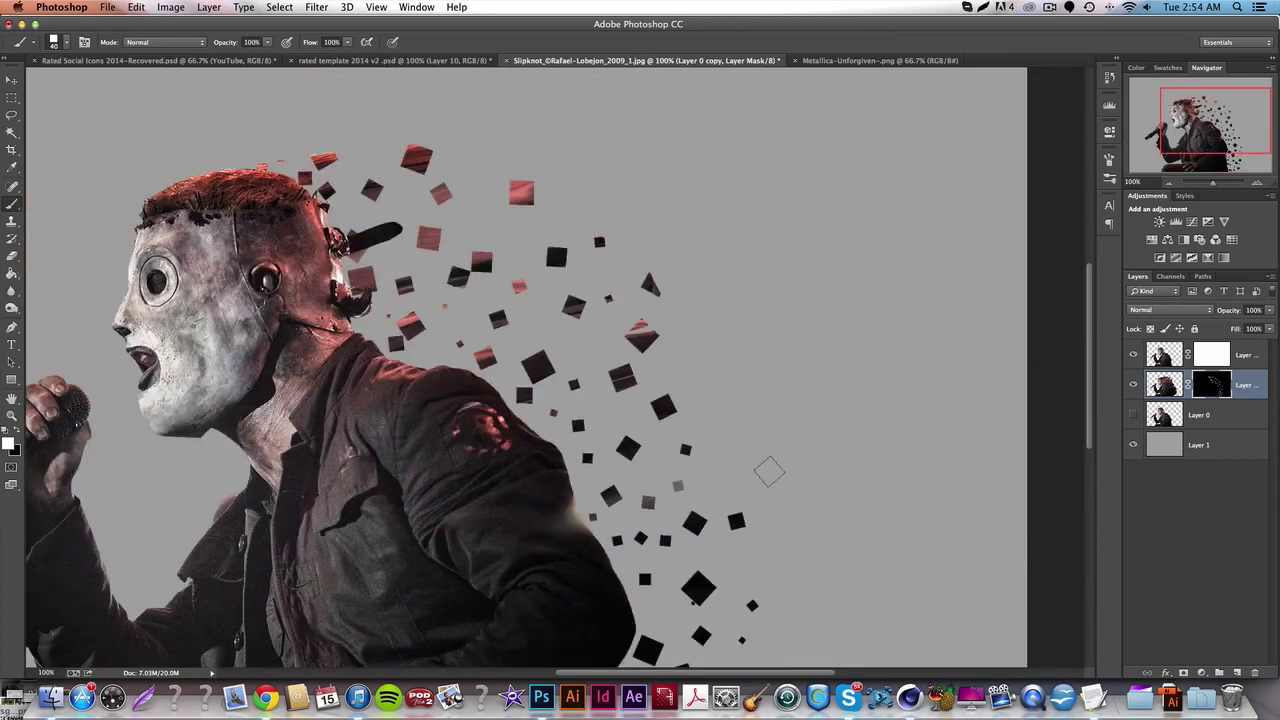
- Thicken the cluster of squares between the singer's head and shoulder with several more stamps
scroll(769, 472, down, 5)
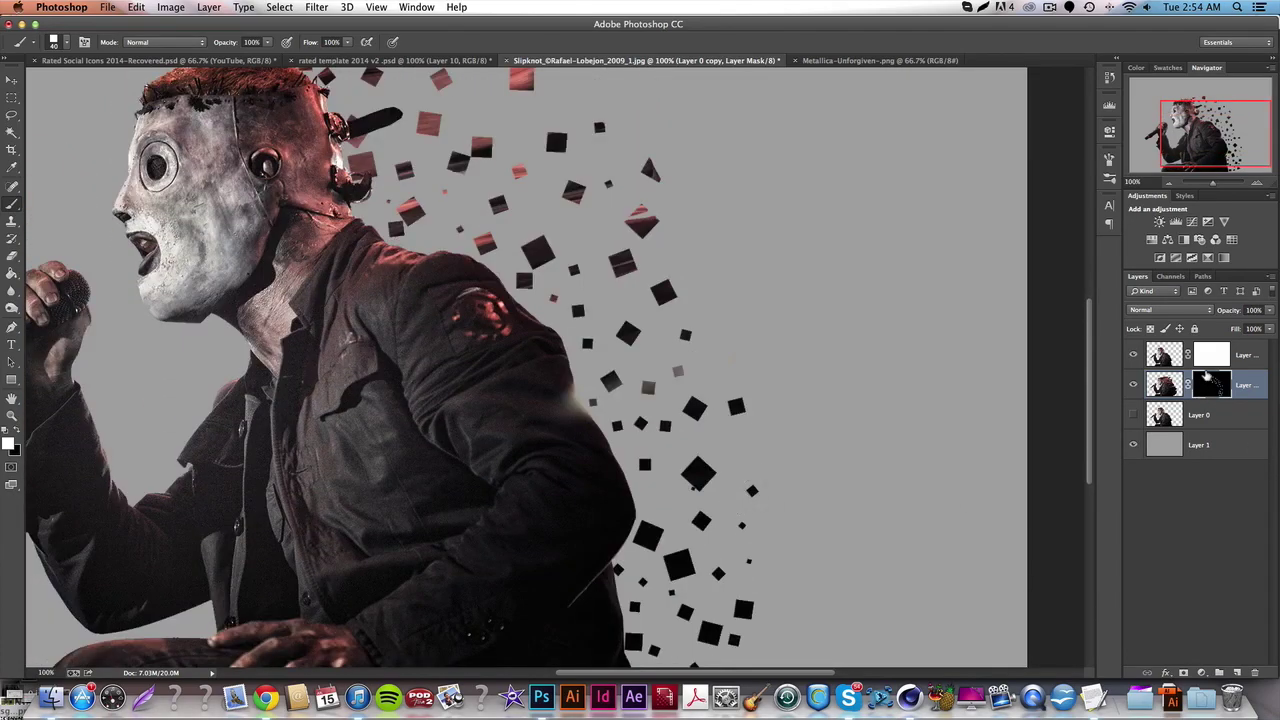
drag(520, 205, 535, 218)
click(582, 239)
click(513, 128)
click(481, 123)
scroll(481, 123, up, 3)
click(478, 140)
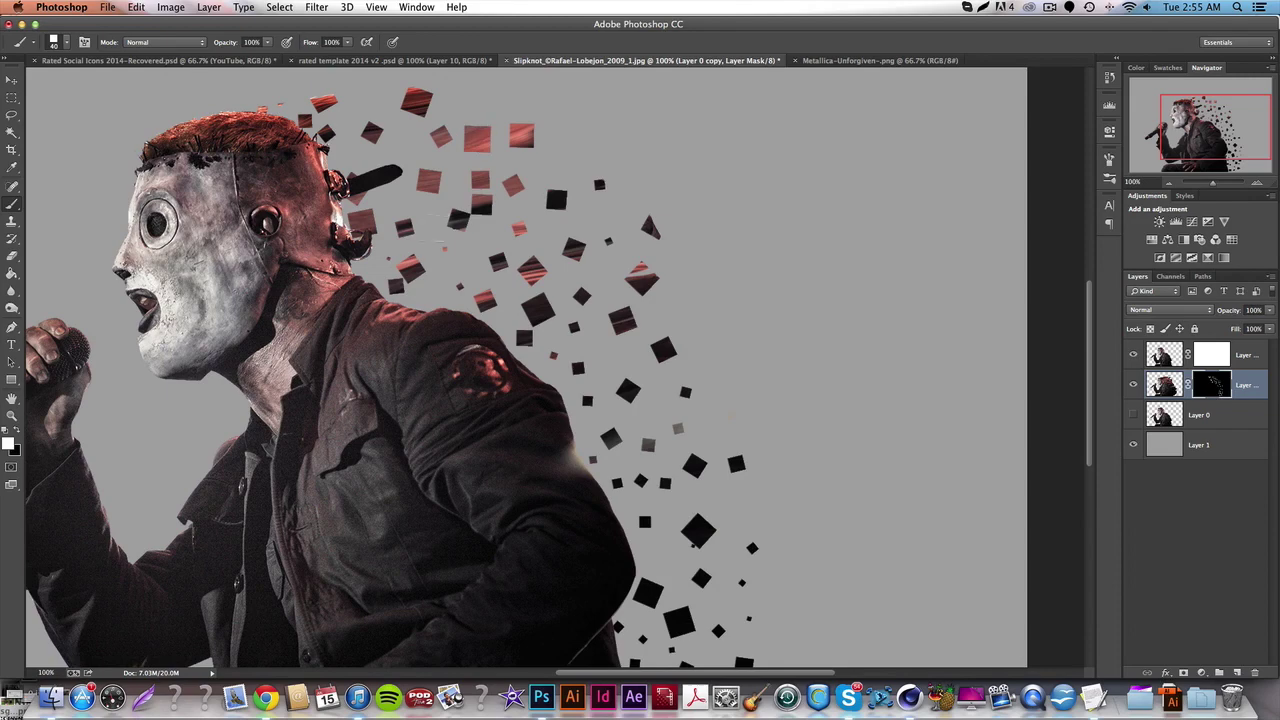
- Add last squares behind the head and out from the upper arm, undoing the unwanted stamps
click(395, 201)
key(super+z)
click(399, 204)
click(396, 150)
click(718, 396)
click(656, 418)
key(super+z)
- On the Layer 0 copy 2 mask, erase square bites from the back of the head, the shoulder and the upper arm with the 40 px brush
click(1215, 360)
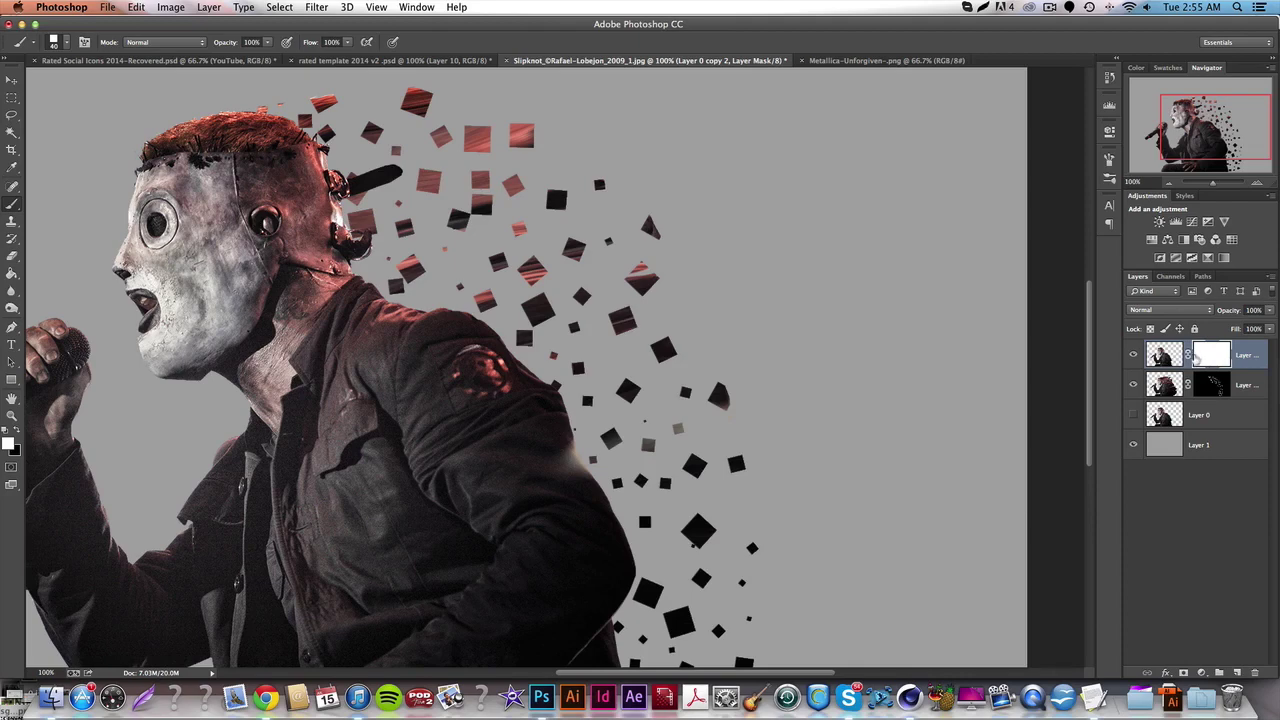
click(12, 254)
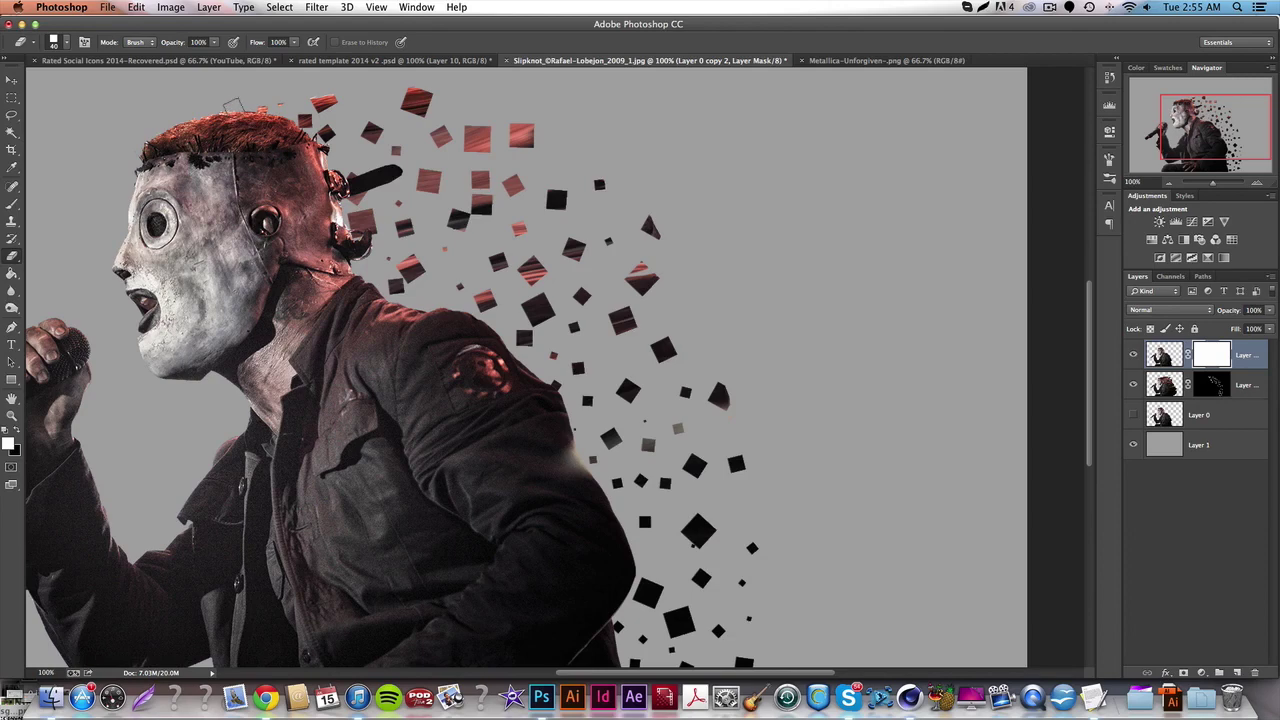
mouse_move(346, 200)
mouse_down()
mouse_move(352, 228)
mouse_move(328, 172)
mouse_up()
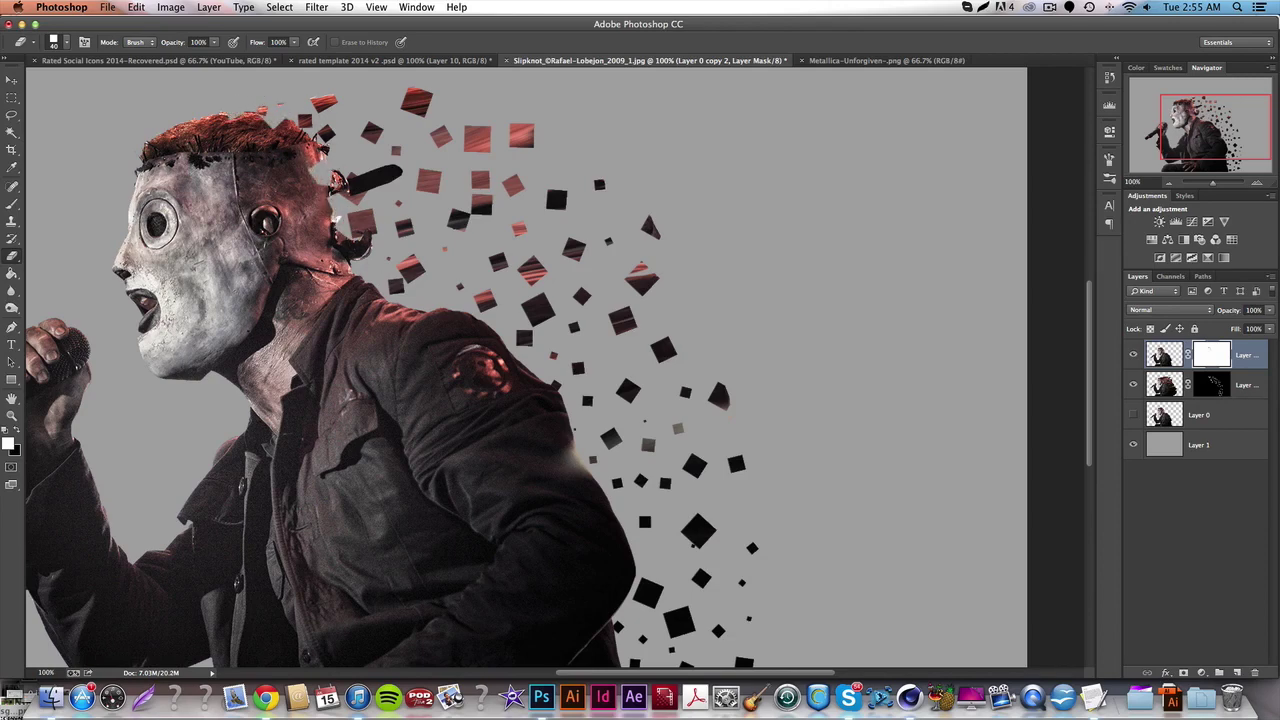
click(318, 143)
click(371, 244)
mouse_move(366, 284)
mouse_down()
mouse_move(410, 318)
mouse_move(462, 314)
mouse_move(516, 360)
mouse_move(558, 404)
mouse_move(584, 470)
mouse_up()
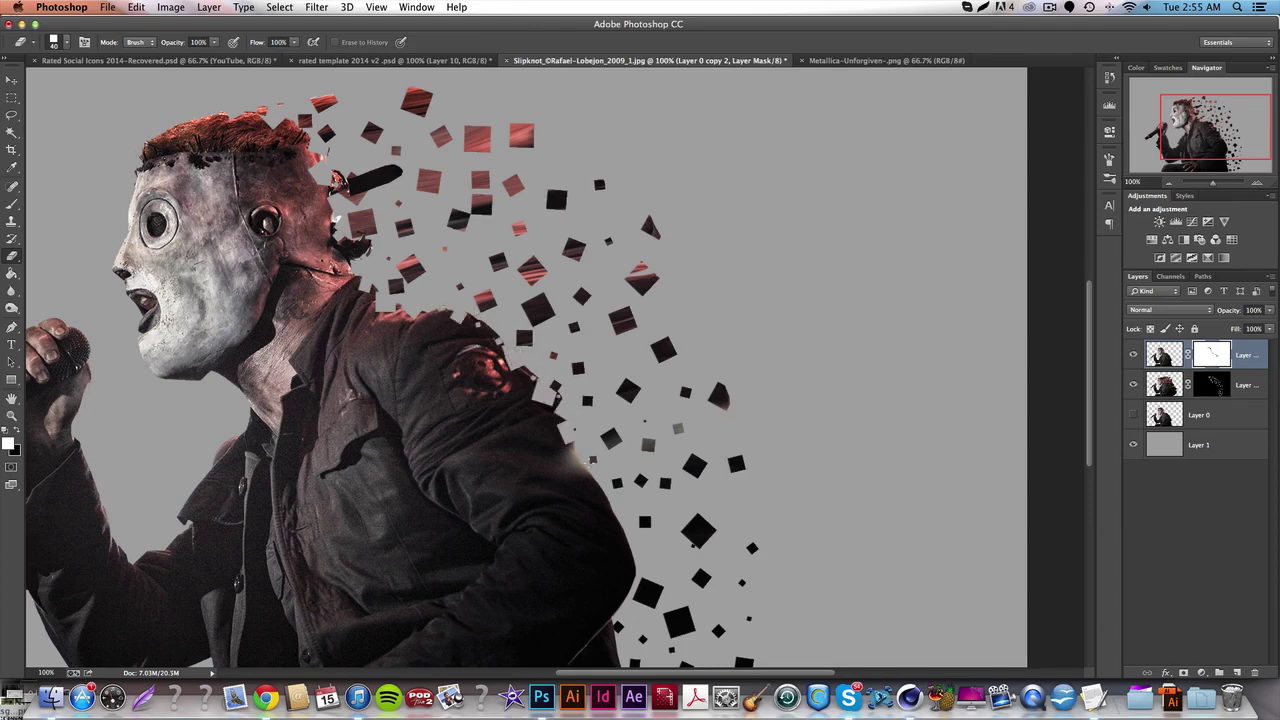
- Continue eroding the figure's edge with square bites from the elbow along the lower back to the canvas's bottom edge
scroll(584, 470, down, 2)
scroll(578, 390, down, 2)
drag(576, 380, 588, 396)
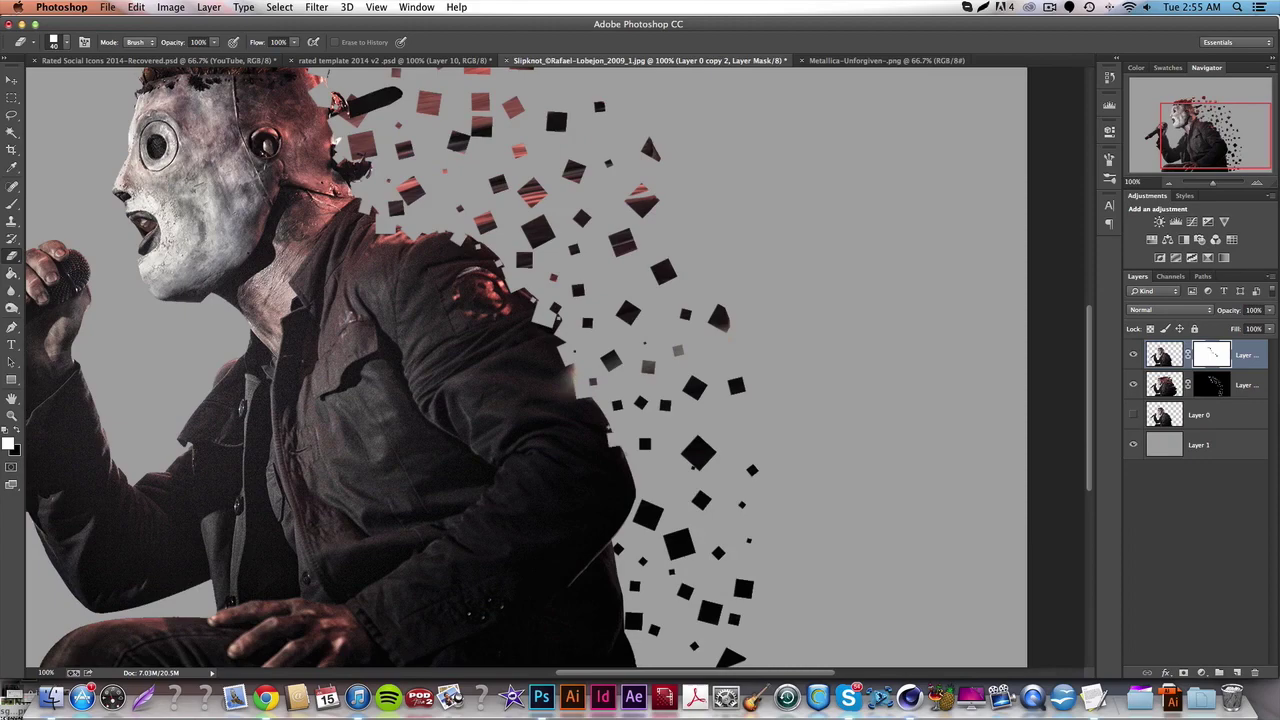
click(622, 455)
scroll(587, 369, down, 5)
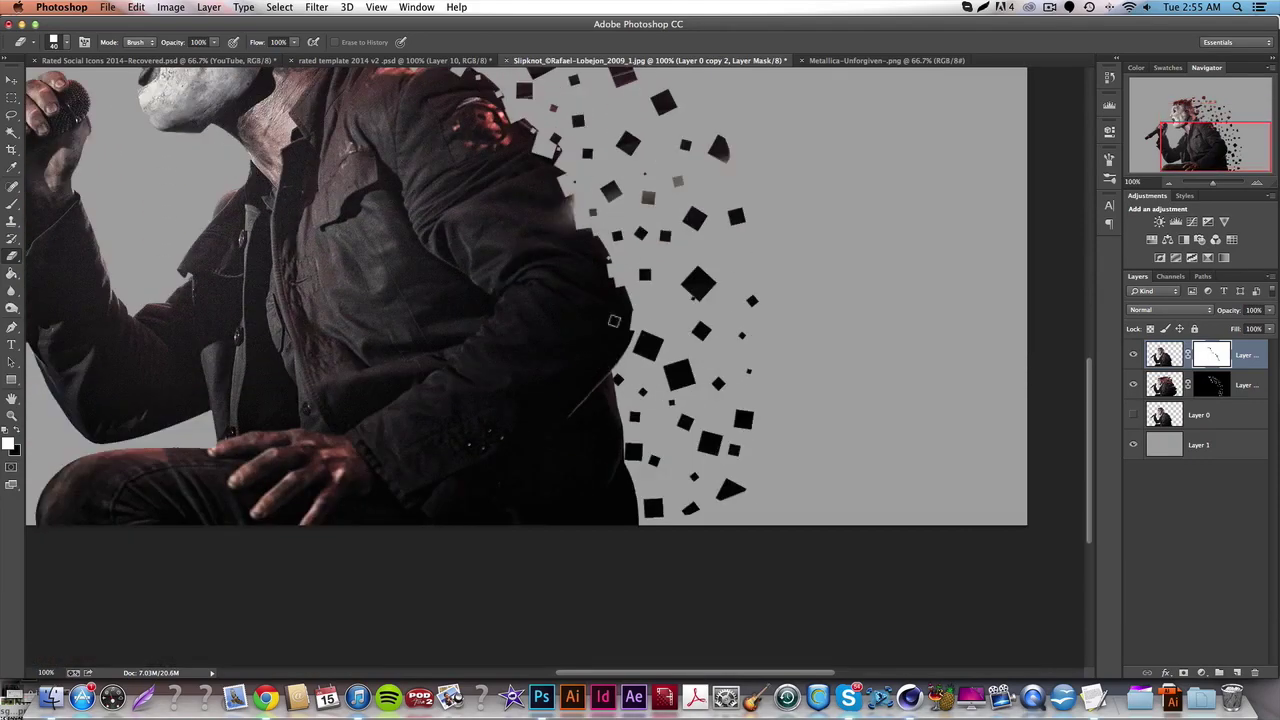
drag(630, 470, 629, 525)
click(622, 440)
drag(614, 398, 644, 313)
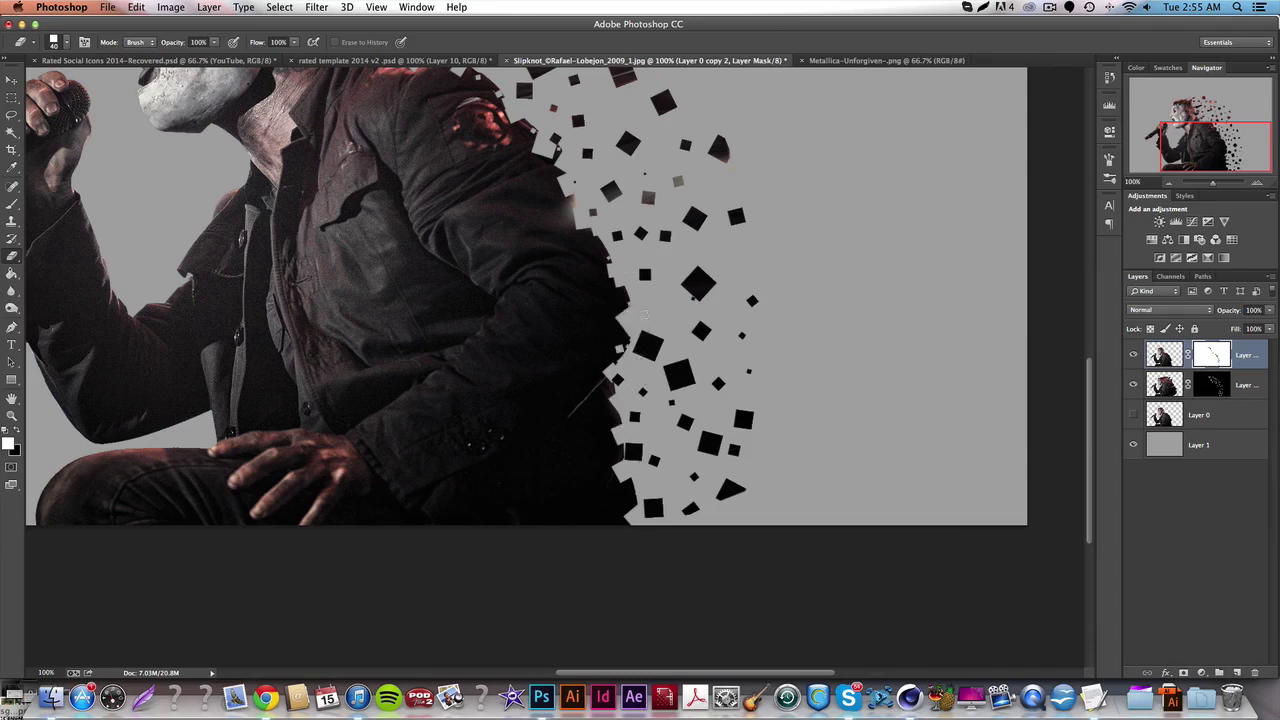
- Examine the eroded edge and scattered squares from the head down to the bottom of the canvas
scroll(656, 322, up, 6)
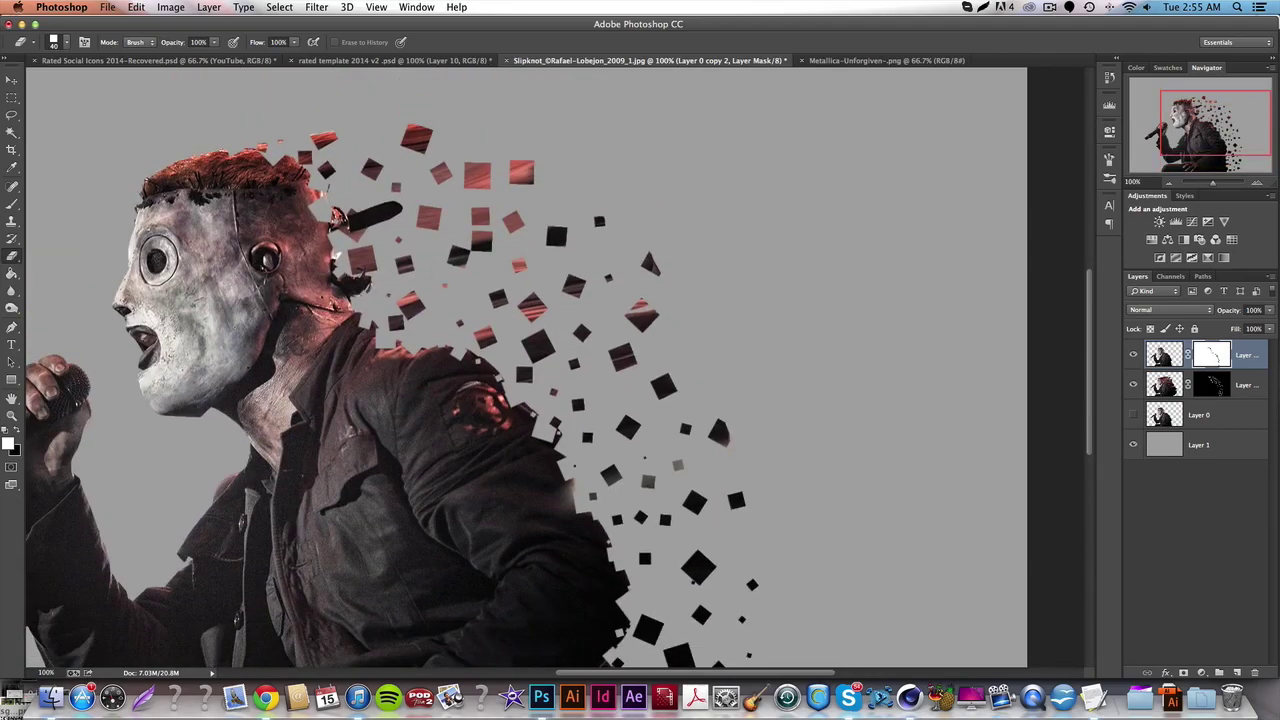
scroll(700, 260, down, 2)
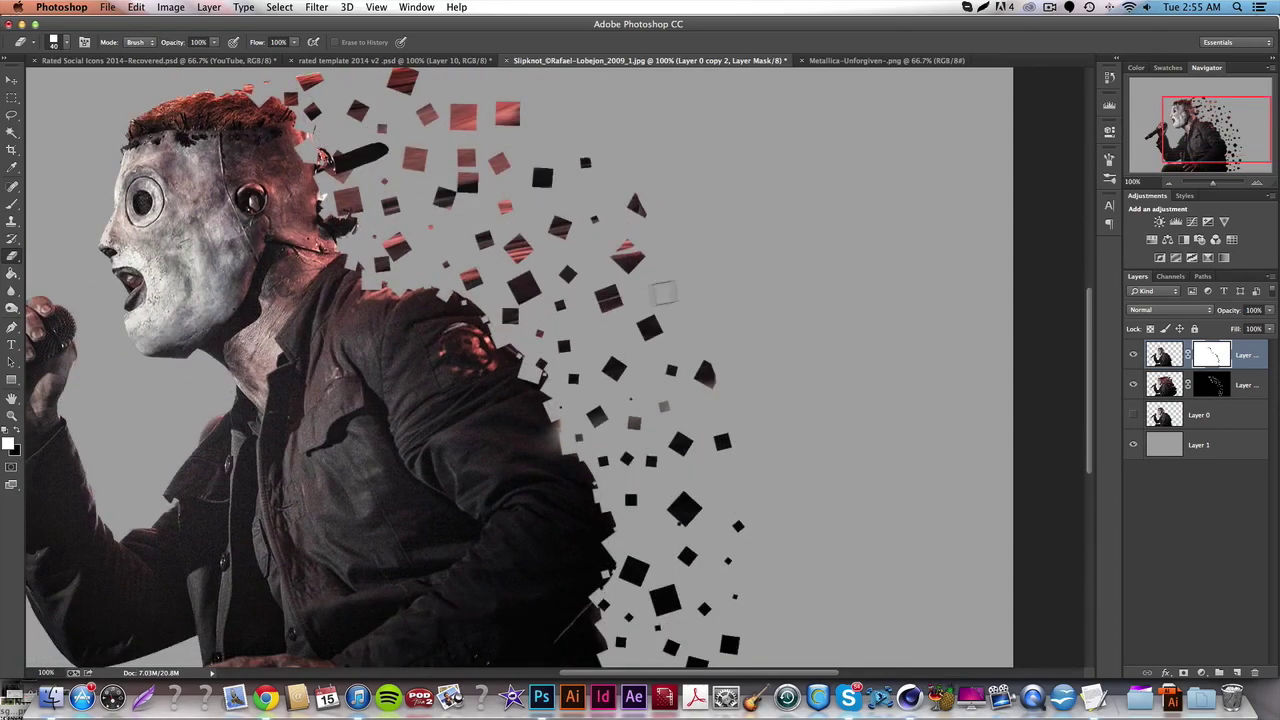
scroll(648, 290, left, 10)
scroll(636, 293, down, 3)
scroll(636, 293, right, 4)
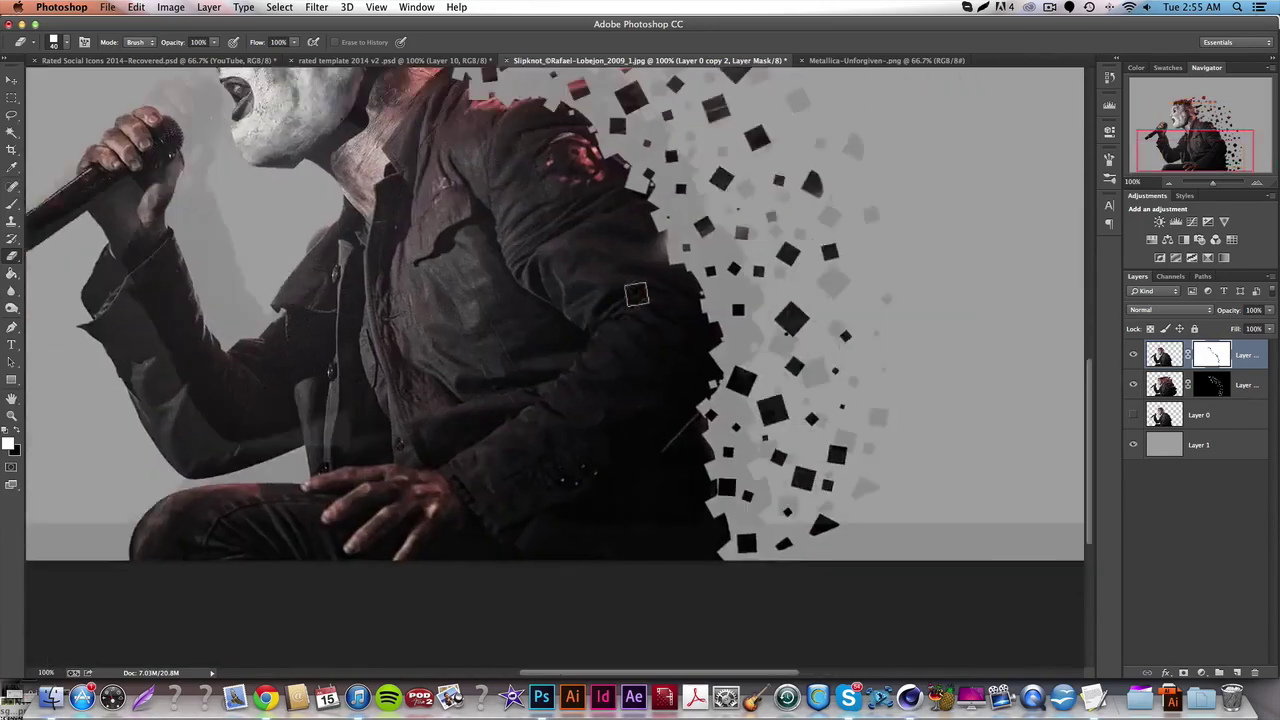
scroll(636, 293, up, 7)
scroll(636, 293, right, 2)
scroll(636, 293, down, 5)
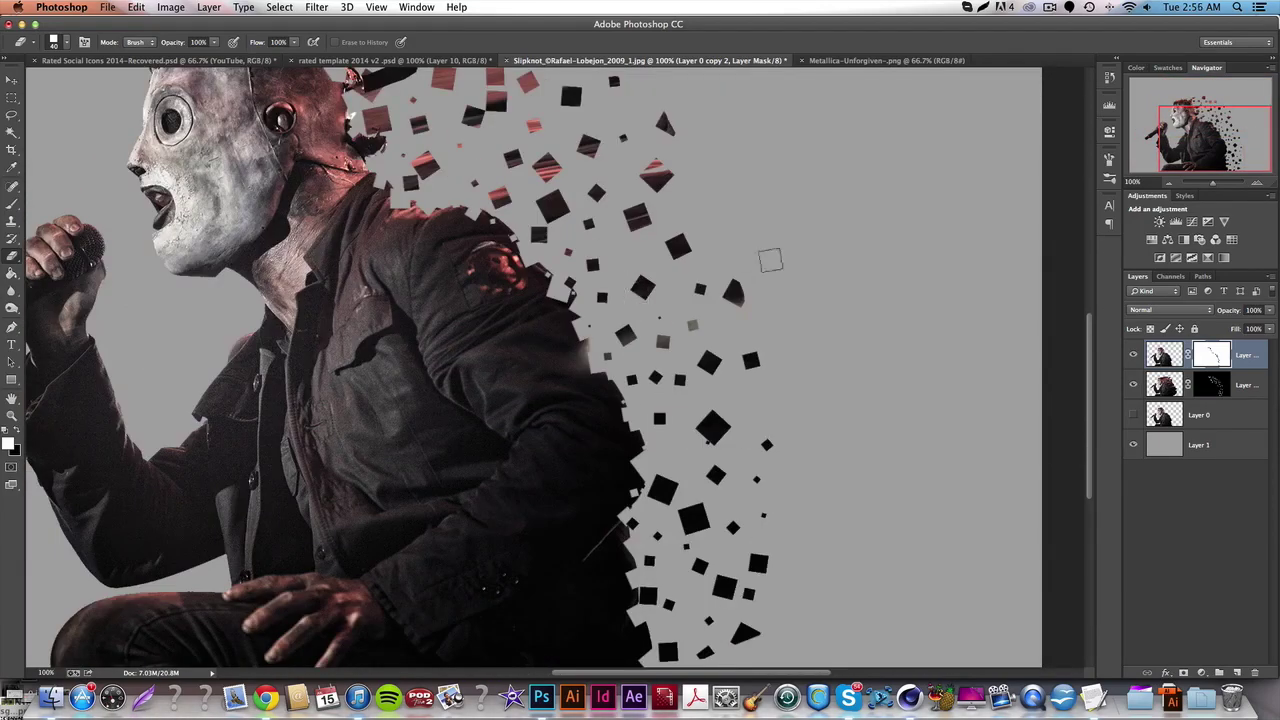
- Target the Layer 0 copy mask for painting and pick a particle splatter brush sized 750 px
click(45, 672)
text(50)
key(Return)
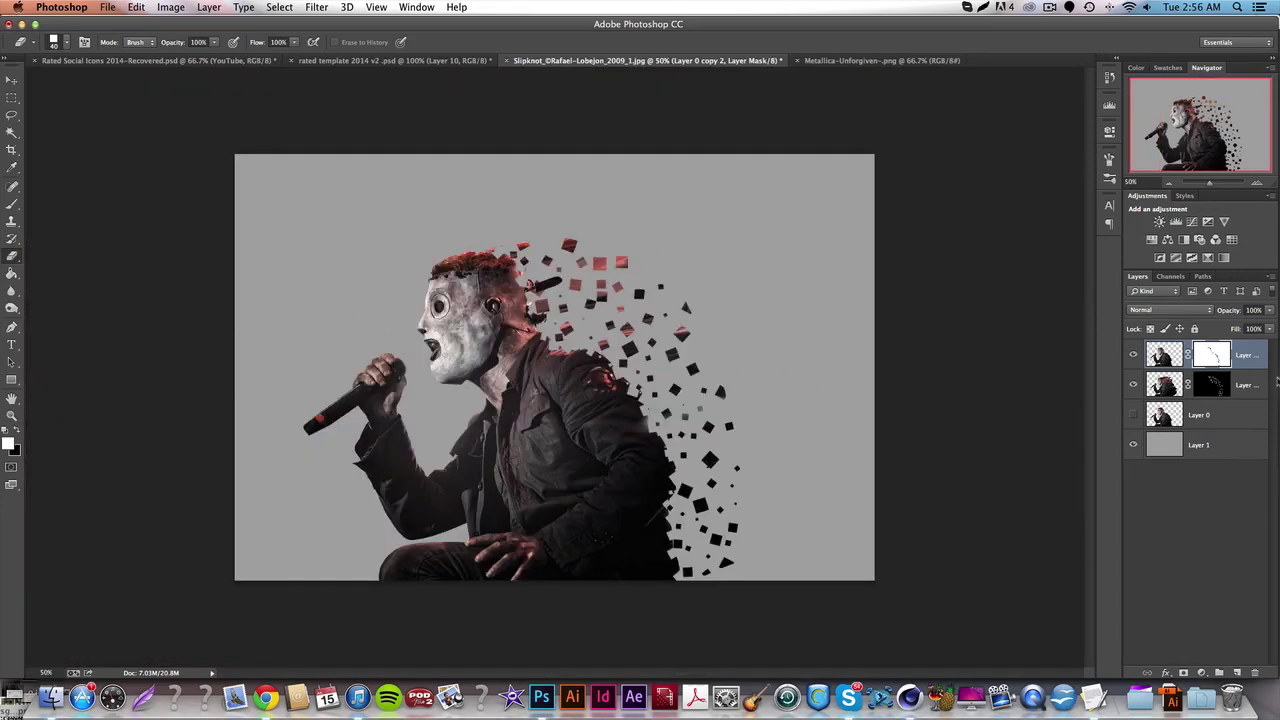
click(1213, 393)
click(12, 203)
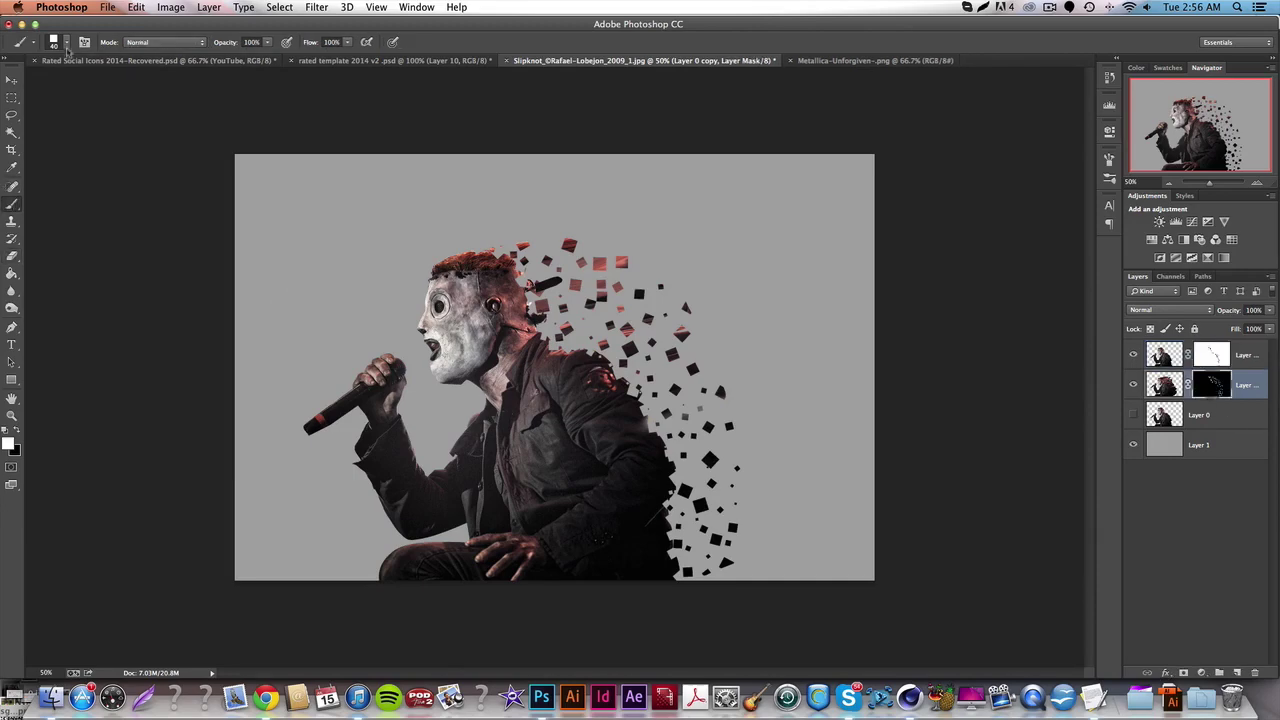
click(67, 44)
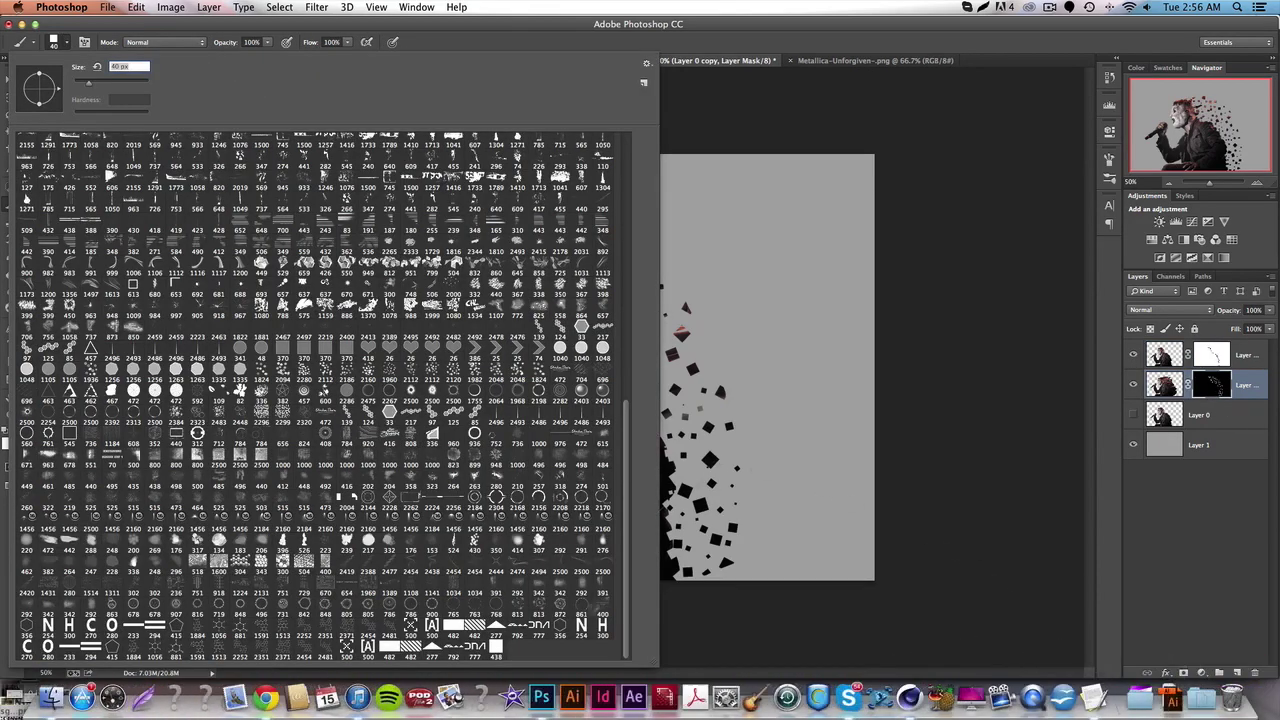
click(592, 600)
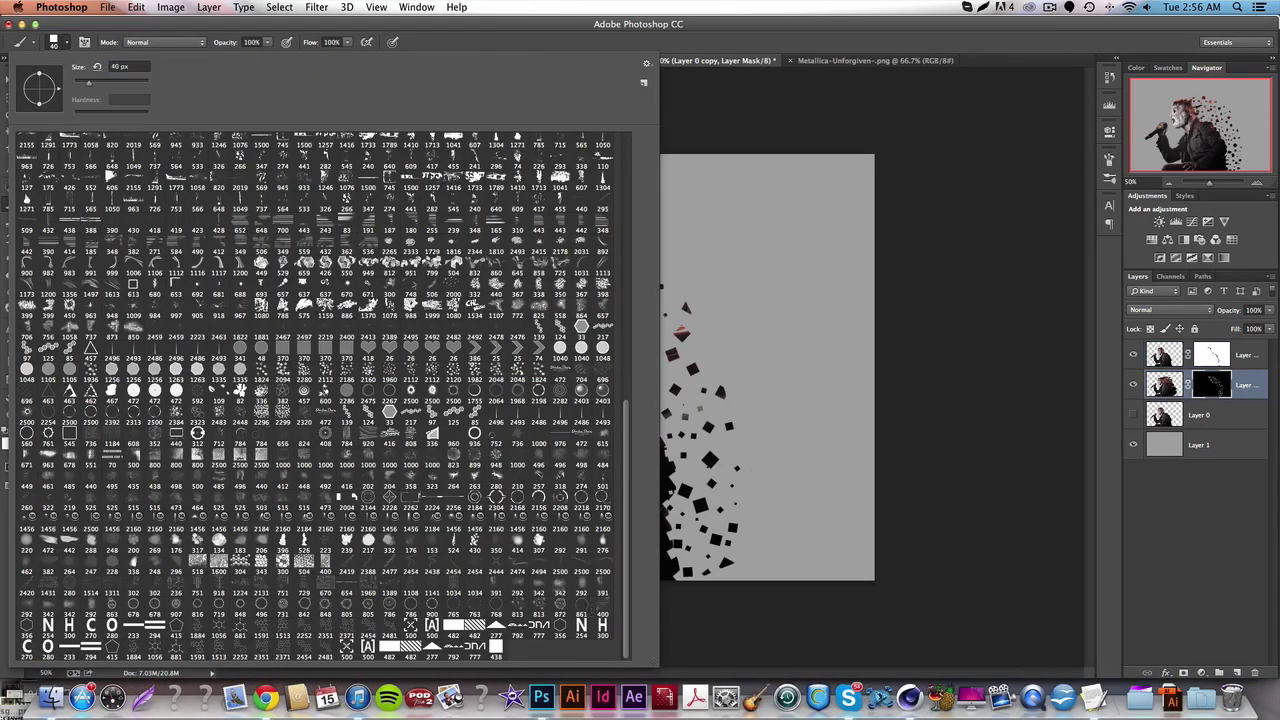
click(354, 336)
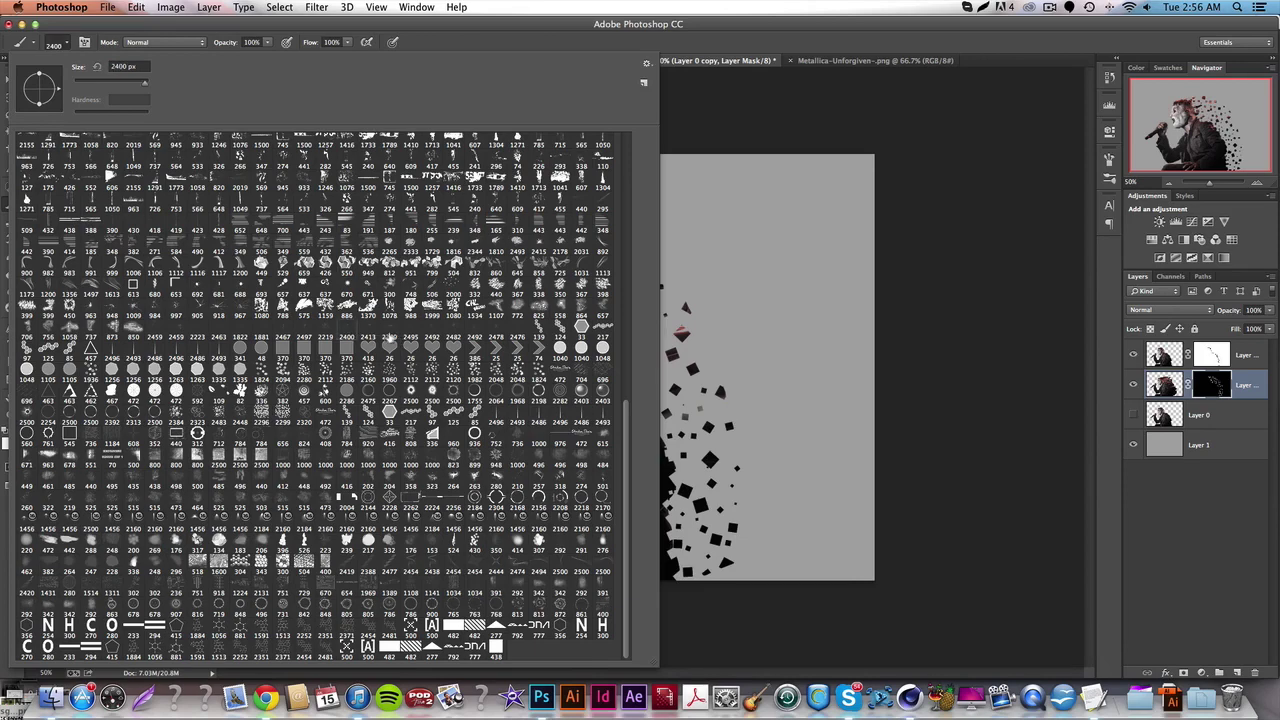
click(143, 66)
text(750)
key(Return)
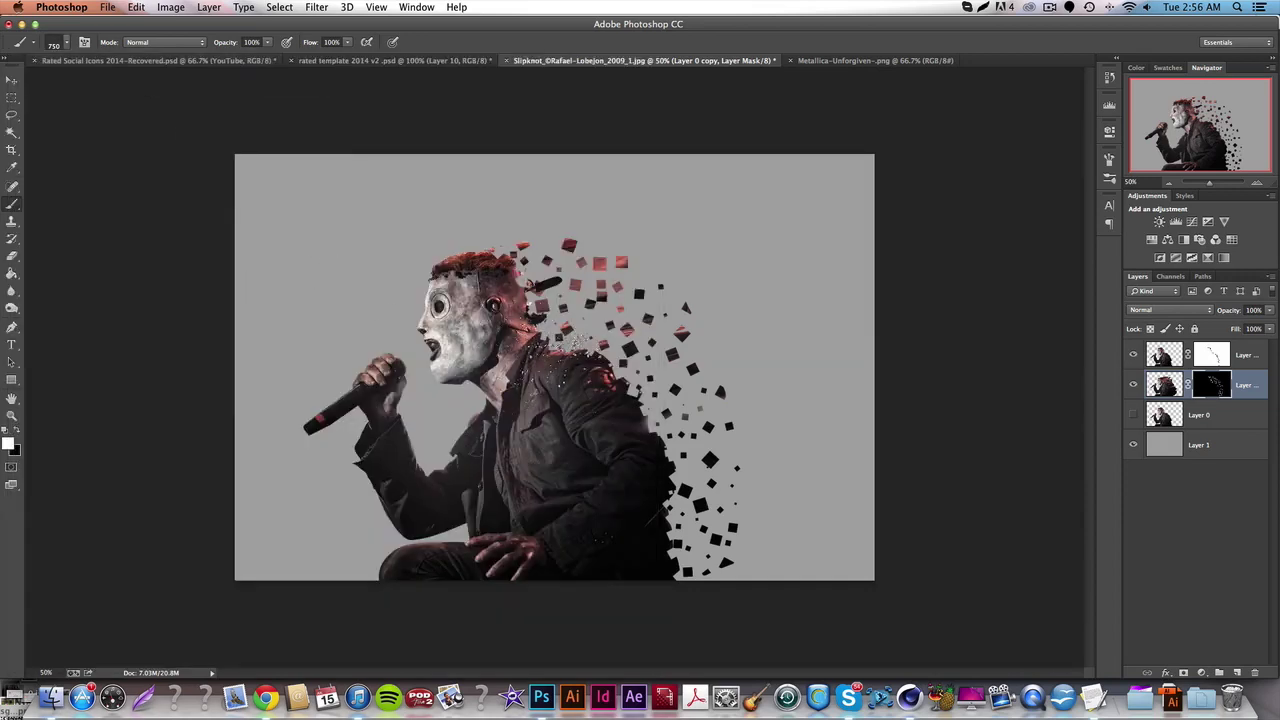
- Stamp fine particles among the squares behind the head, shoulder and back, down to the canvas's bottom edge
click(615, 460)
click(640, 470)
click(655, 540)
click(575, 315)
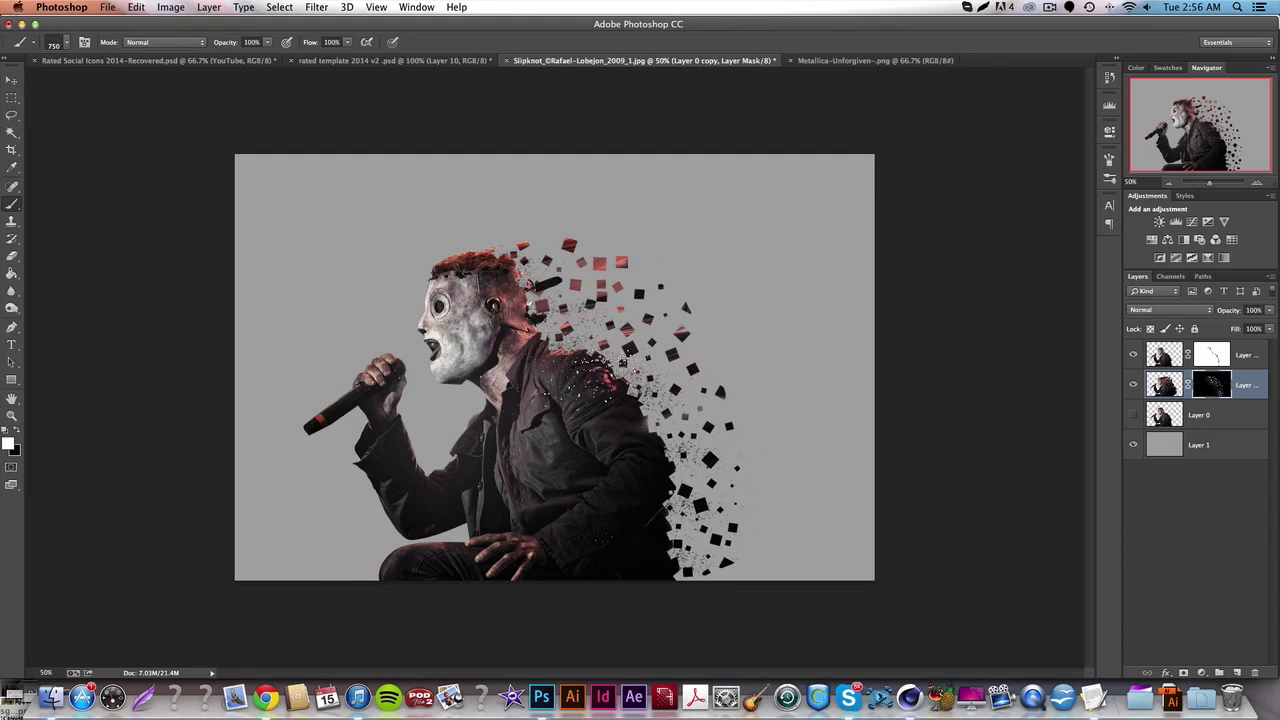
click(515, 240)
key(super+z)
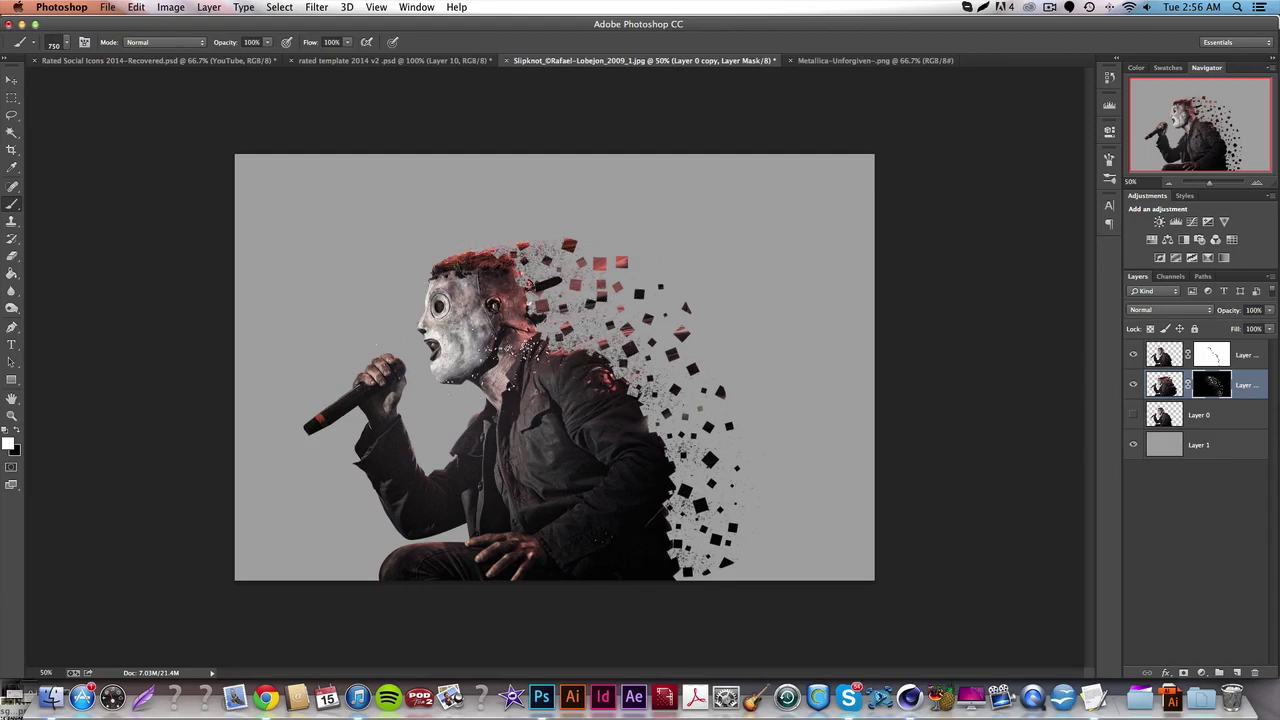
drag(680, 565, 755, 555)
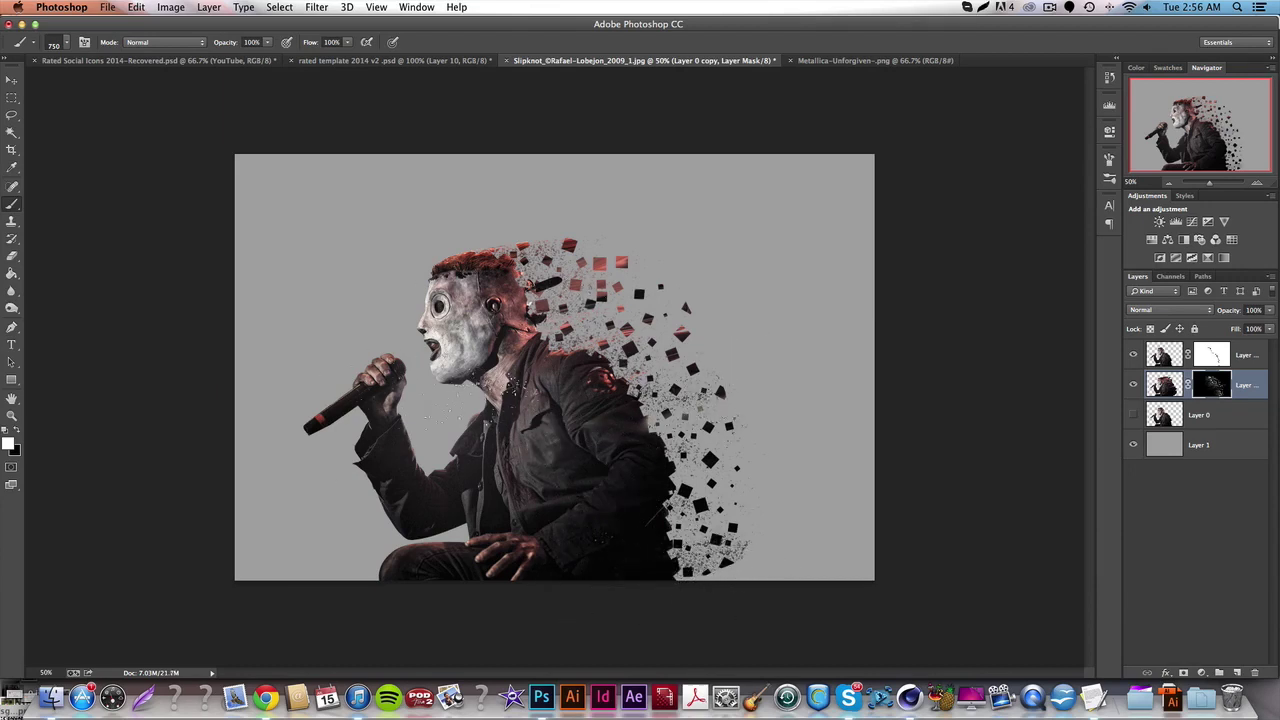
- Switch to another particle brush at 1000 px and add specks among the squares behind the head and shoulder, undoing the unwanted stamp
click(64, 46)
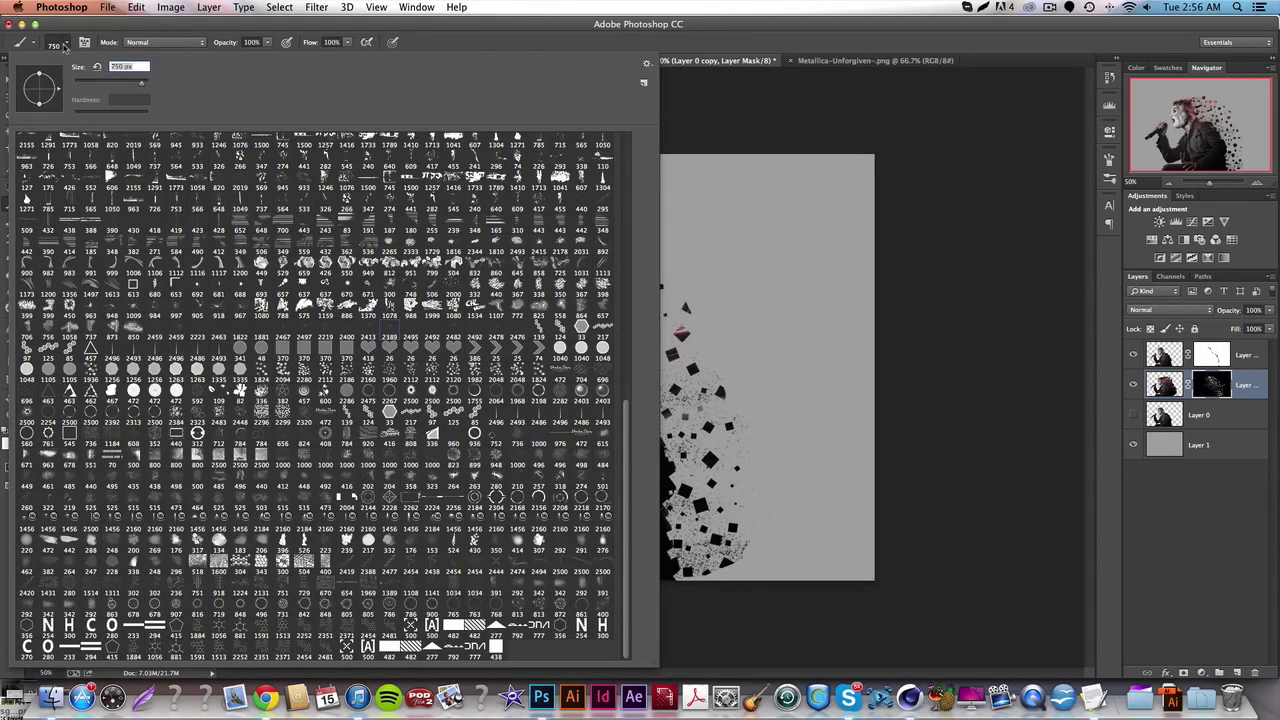
click(64, 46)
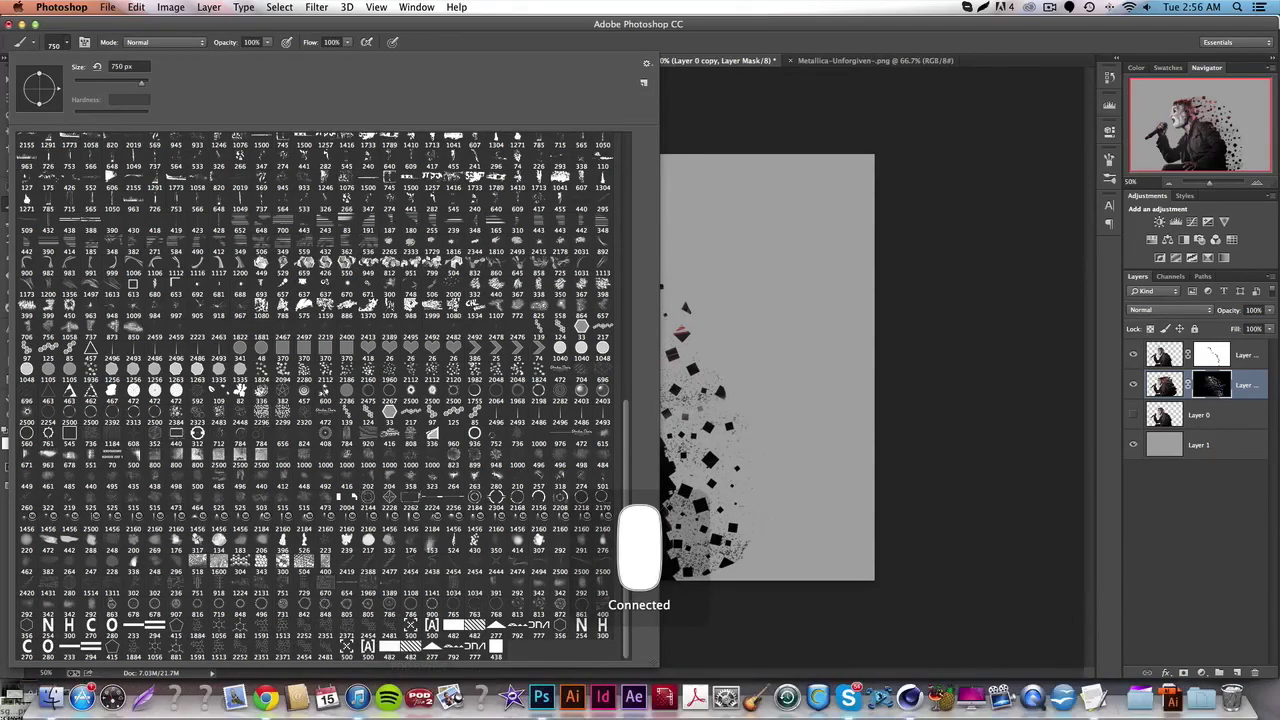
click(332, 332)
click(146, 66)
text(1000)
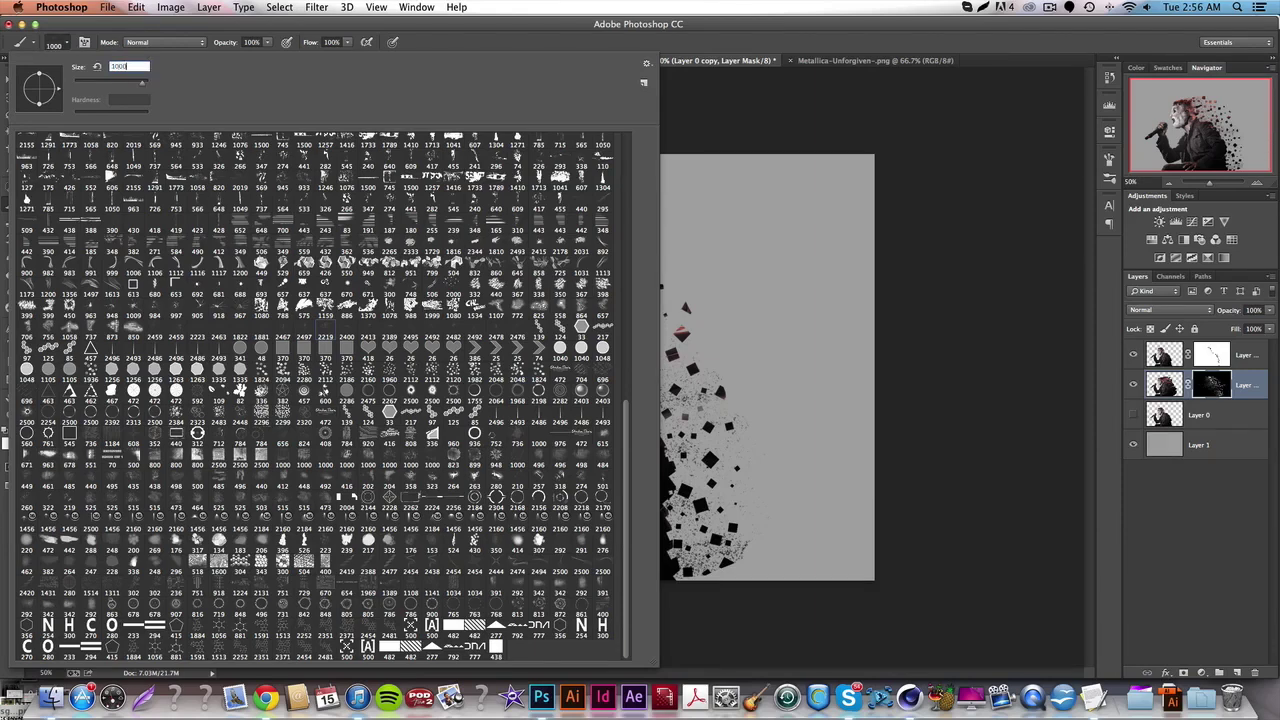
key(Return)
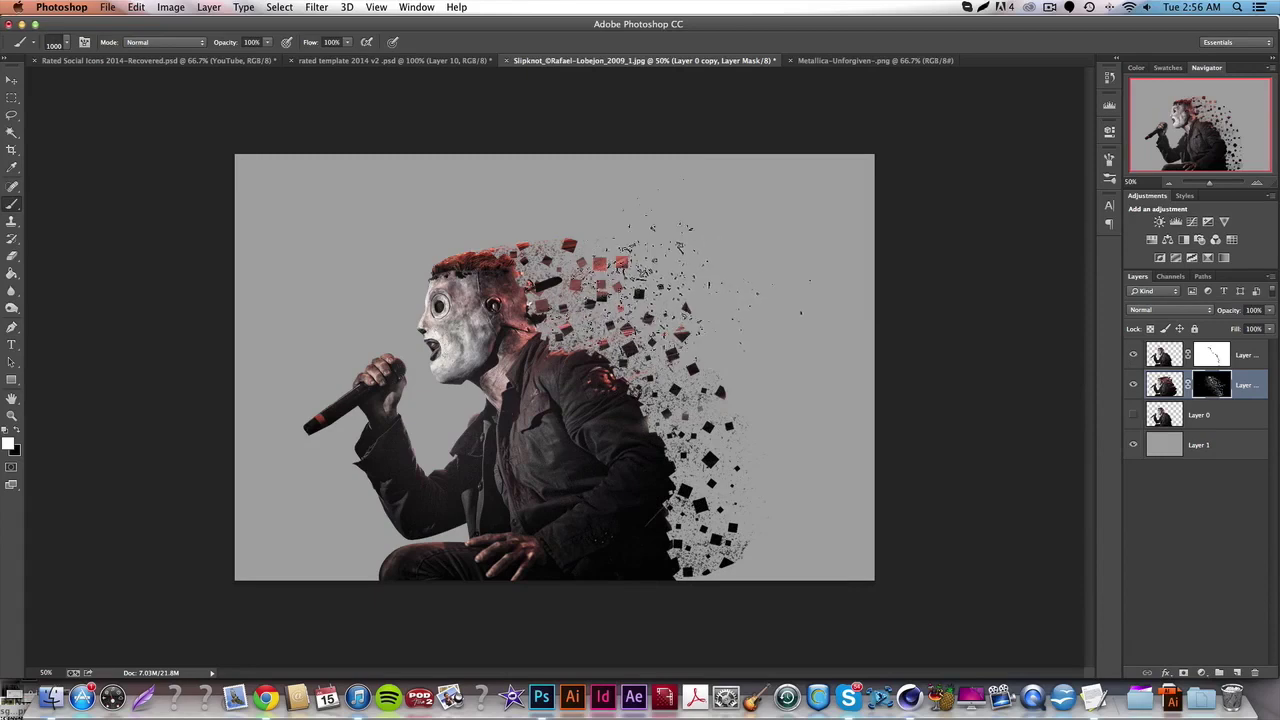
key(super+z)
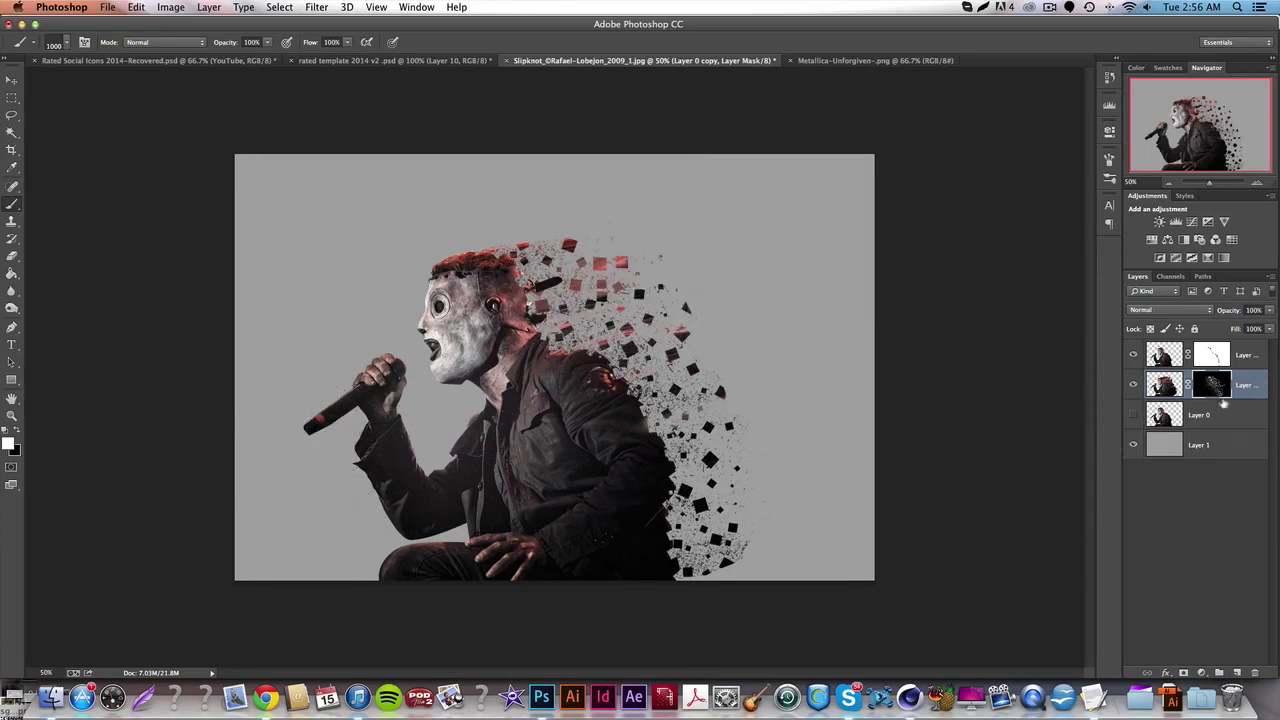
- Target the Layer 0 copy 2 mask with the Eraser, using a particle brush sized 500 px
click(1223, 366)
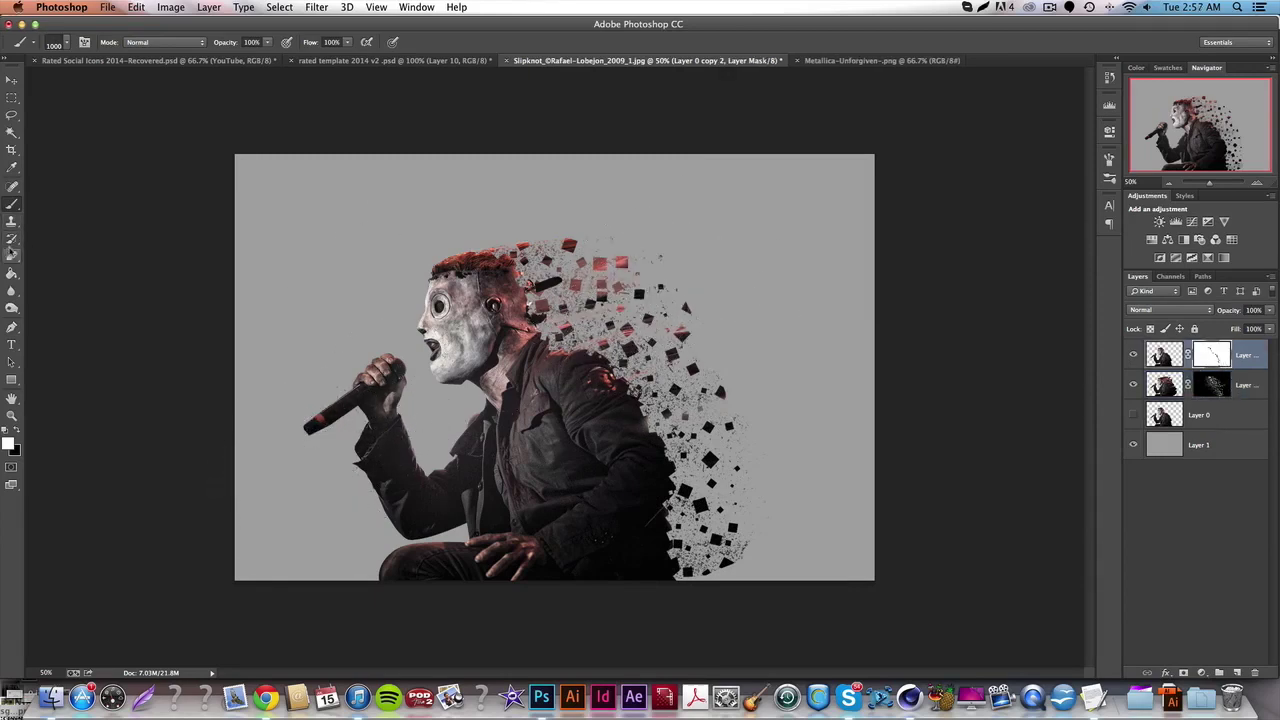
click(12, 255)
click(70, 42)
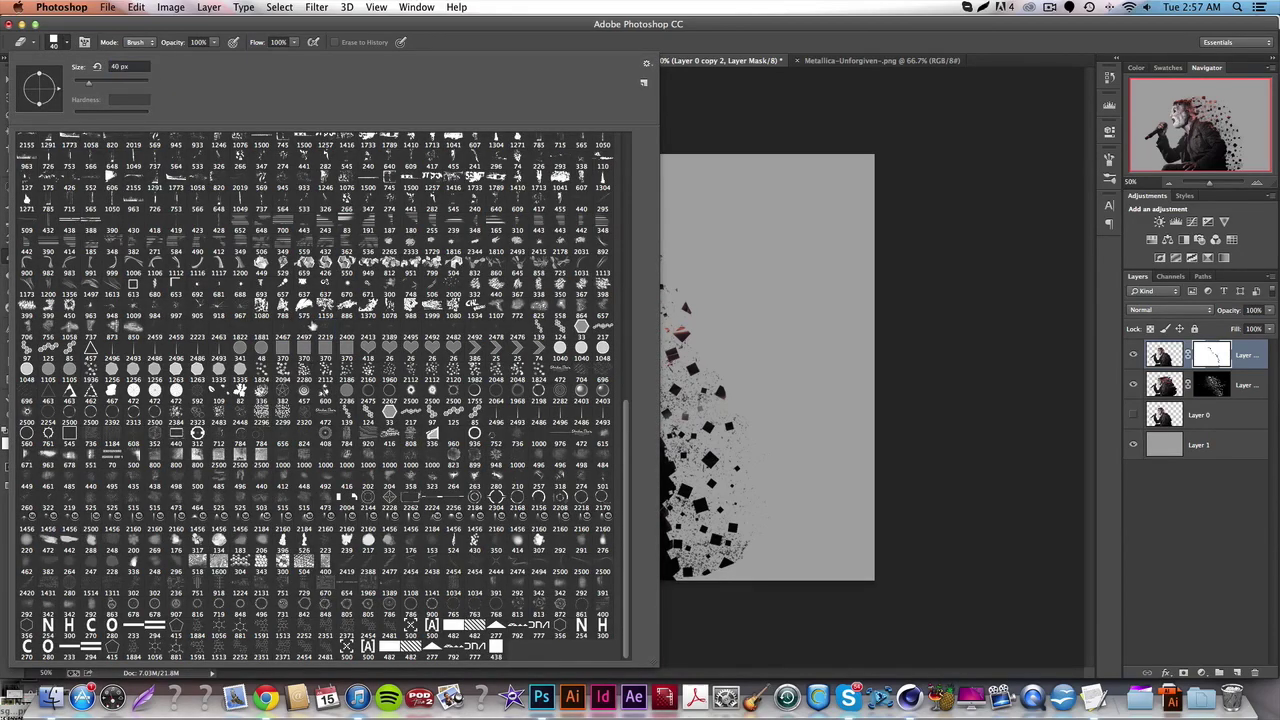
click(312, 326)
click(142, 66)
text(500)
key(Return)
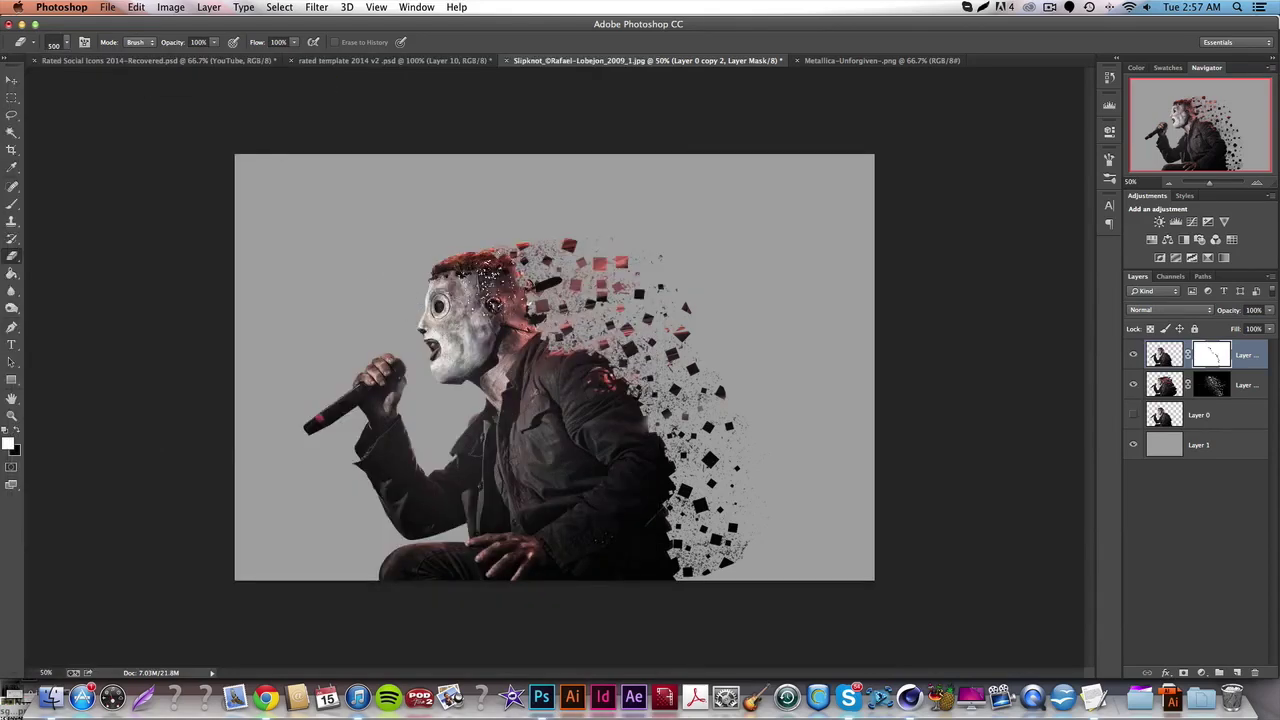
click(58, 671)
text(100)
key(Return)
scroll(555, 365, up, 2)
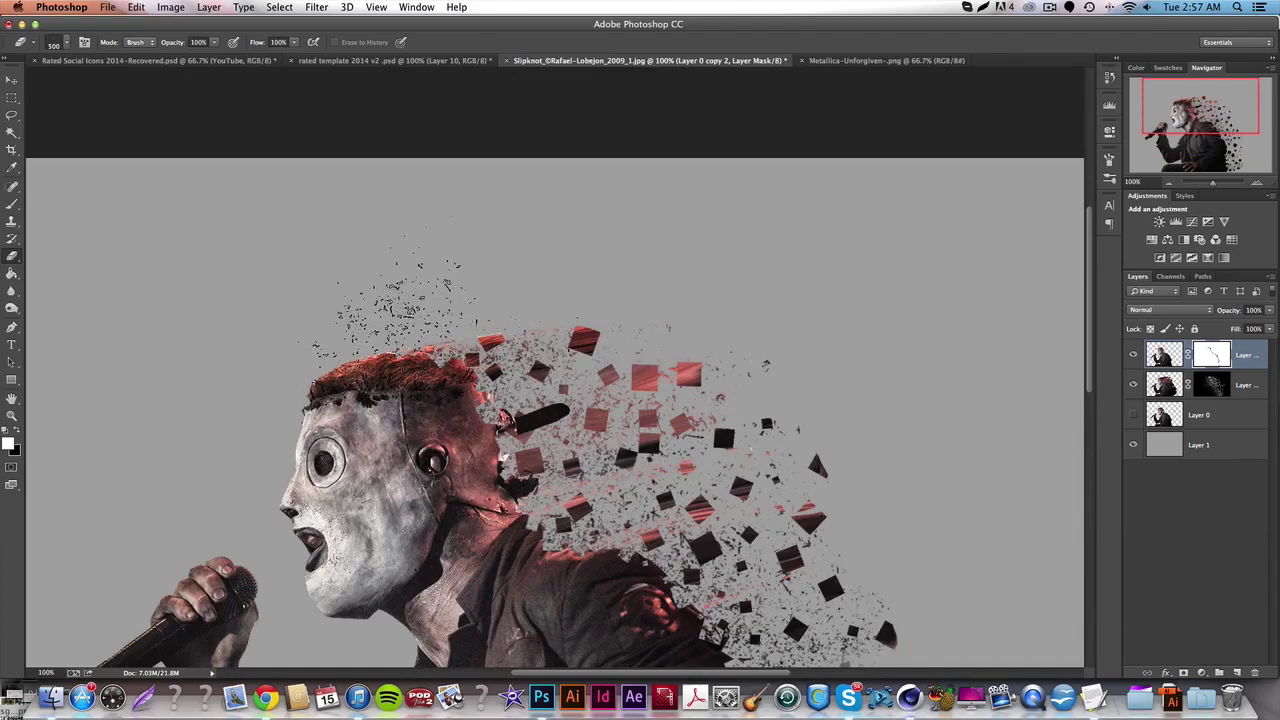
- Try eroding the handle-shaped piece behind the head with the 500 px particle eraser, and undo it
click(548, 418)
key(super+z)
key(alt+super+z)
key(alt+super+z)
key(alt+super+z)
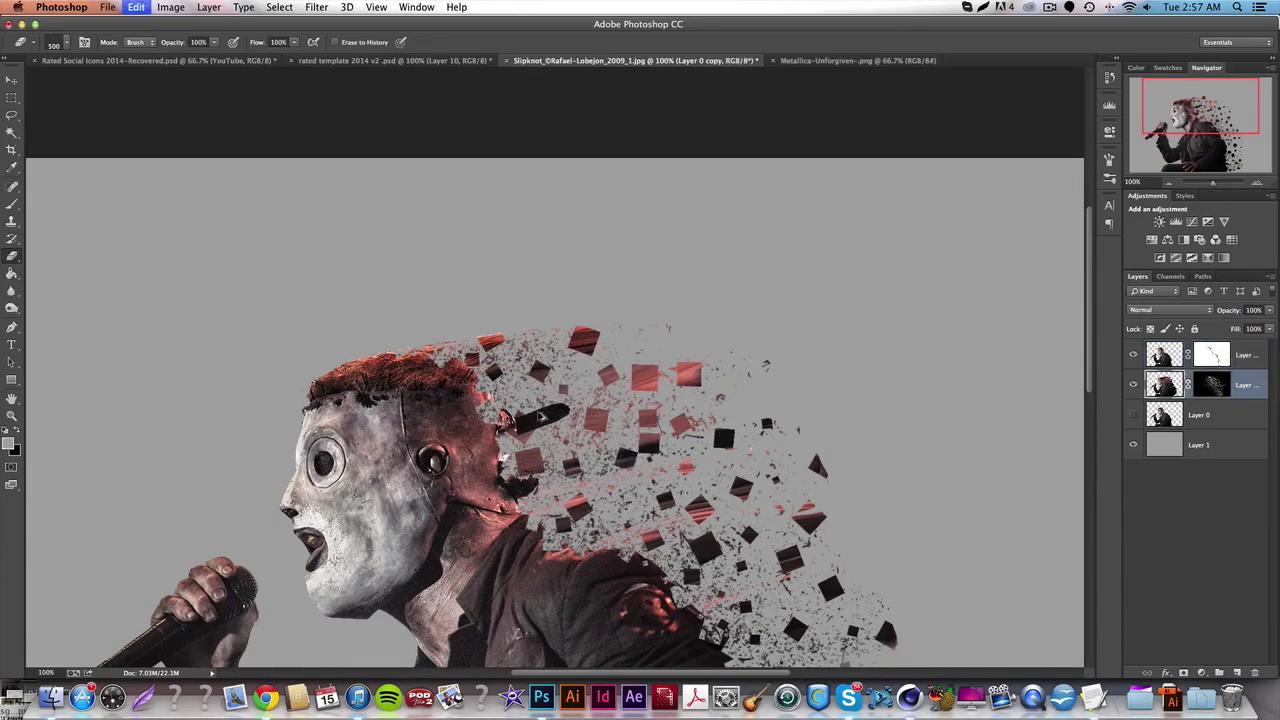
key(super+z)
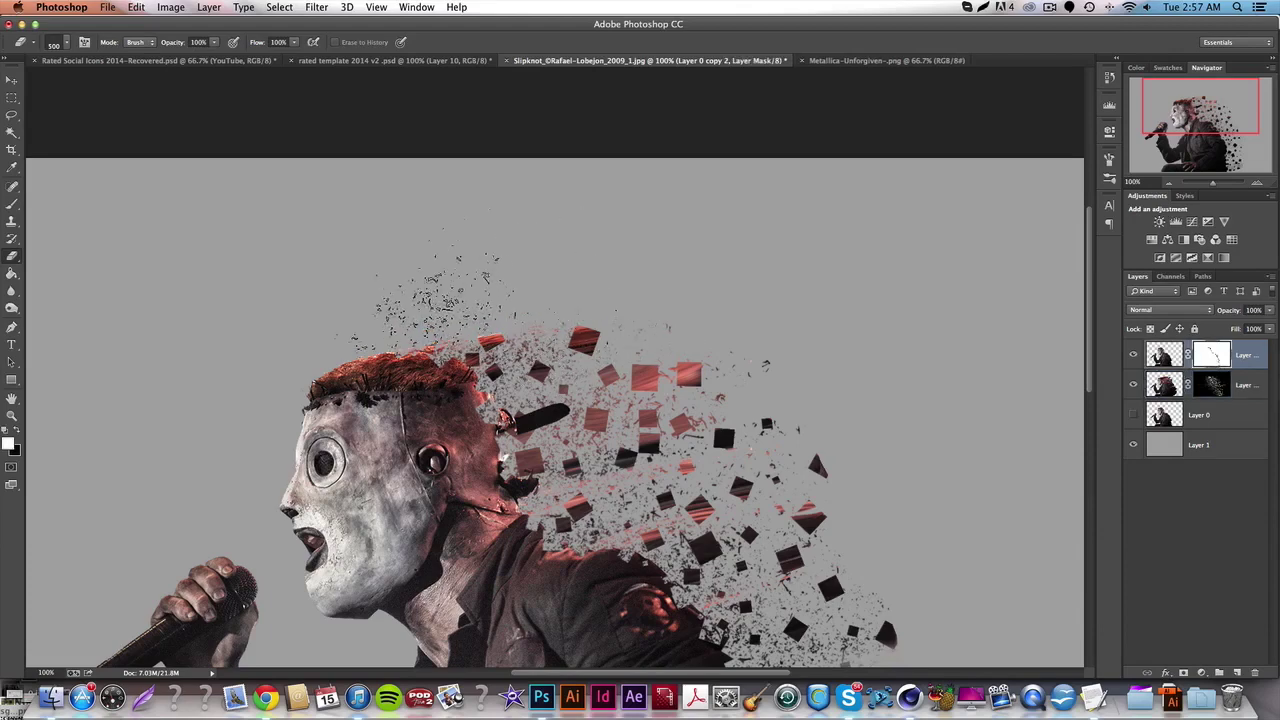
key(super+z)
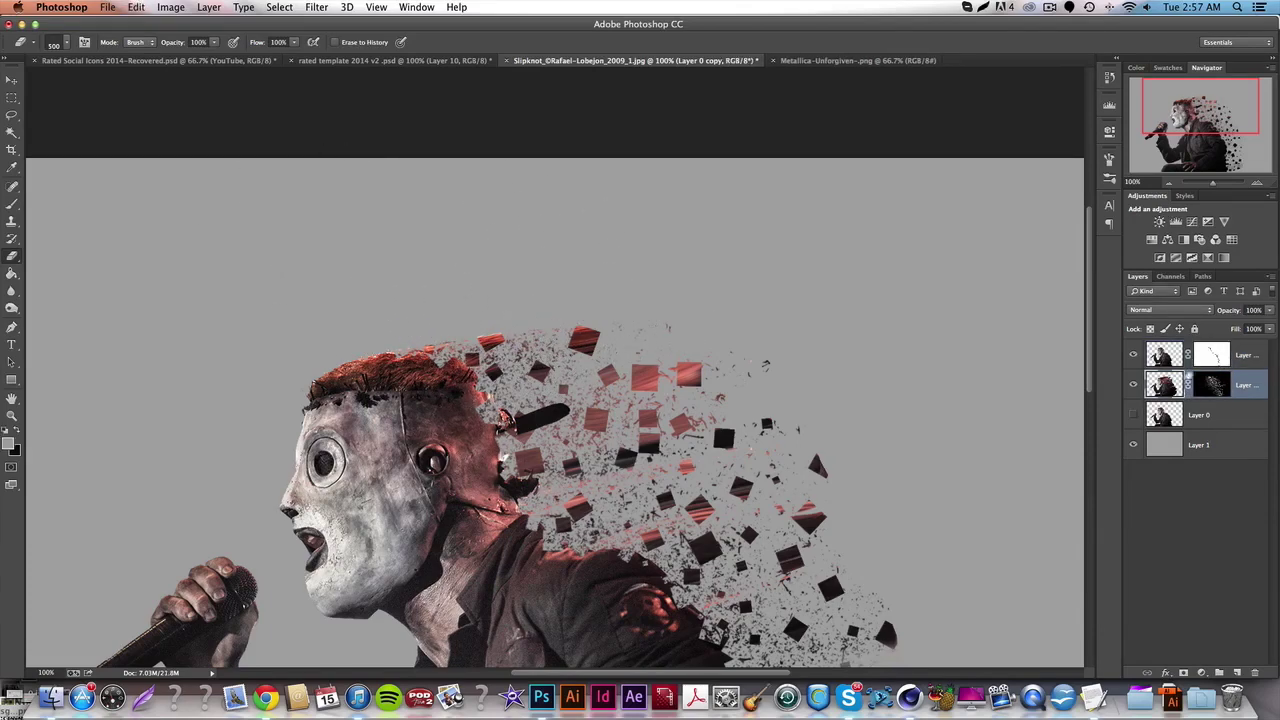
- Reselect the Layer 0 copy 2 mask and set the particle eraser's size to 350 px
click(1197, 365)
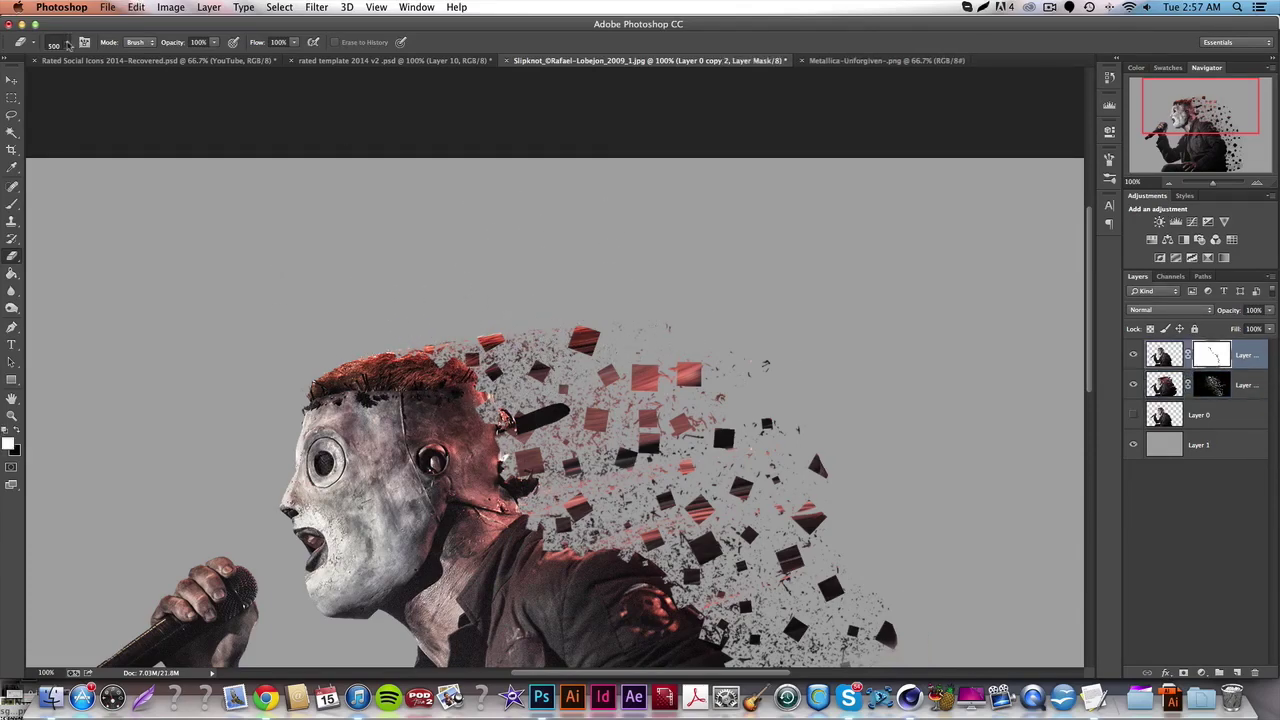
click(68, 45)
click(136, 68)
text(3)
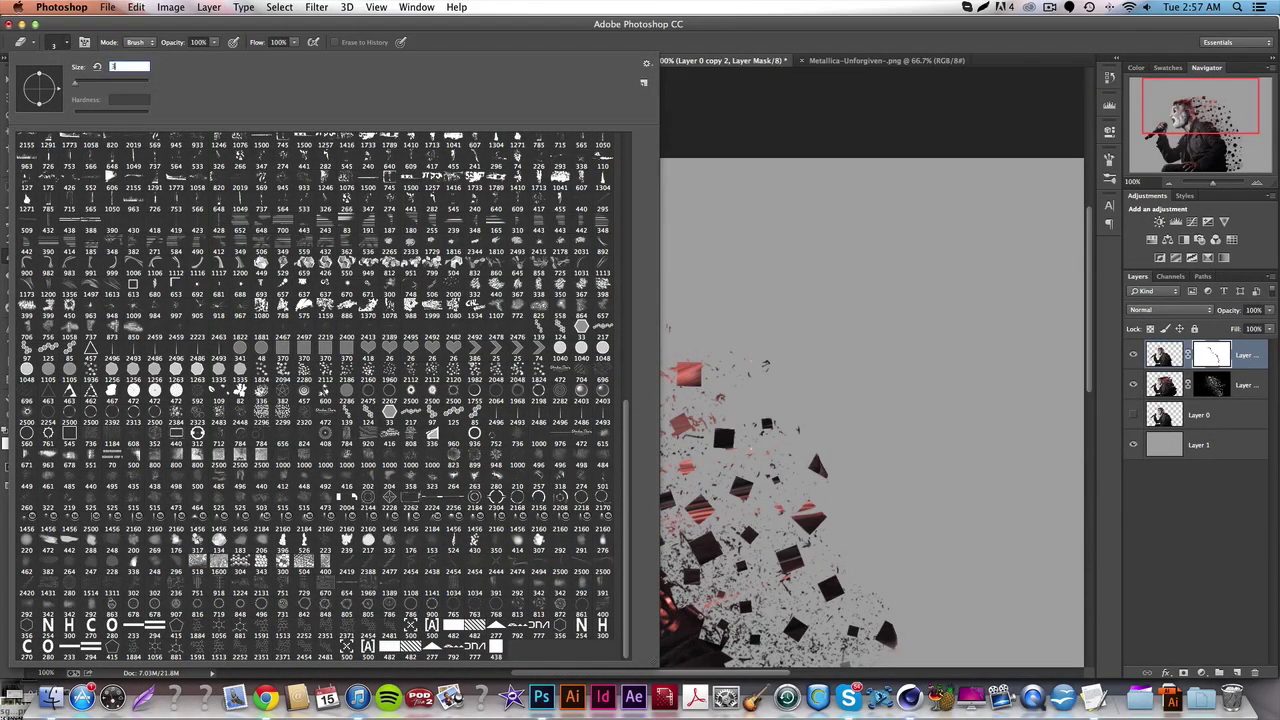
text(50)
key(Return)
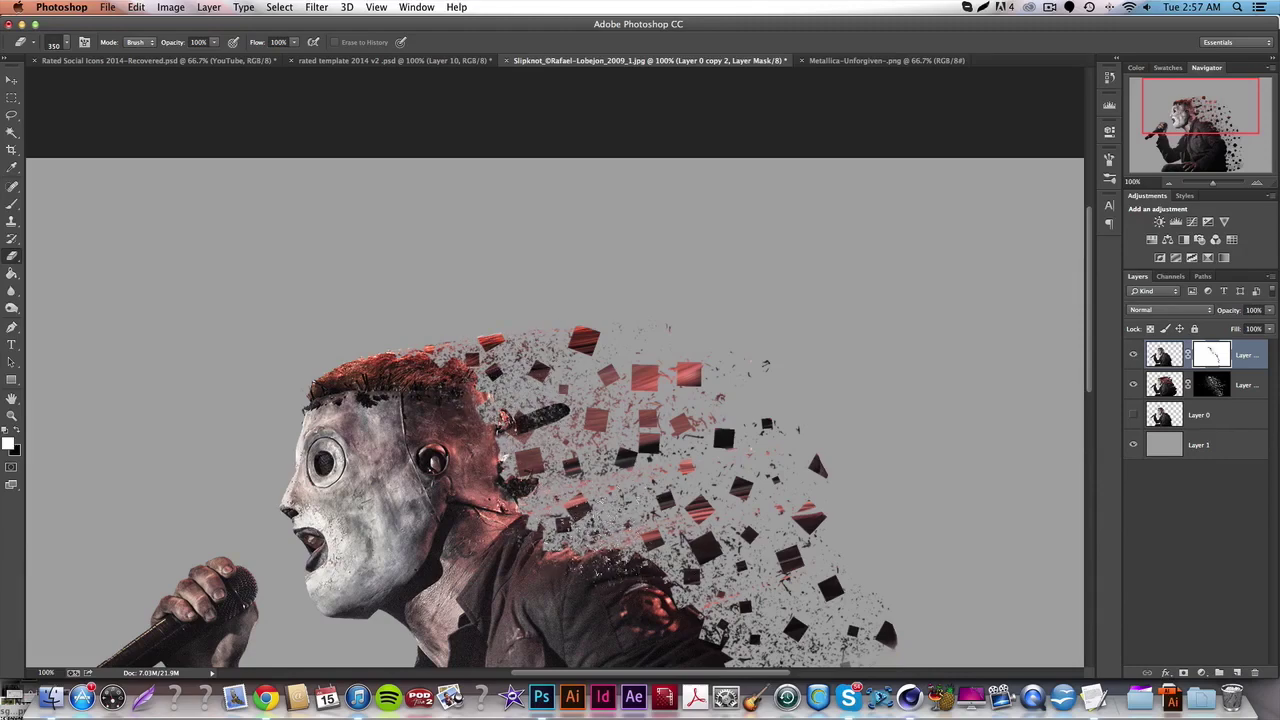
- Look over the dispersion along the head, shoulder and back, and view the whole canvas at 50% zoom
scroll(560, 400, down, 5)
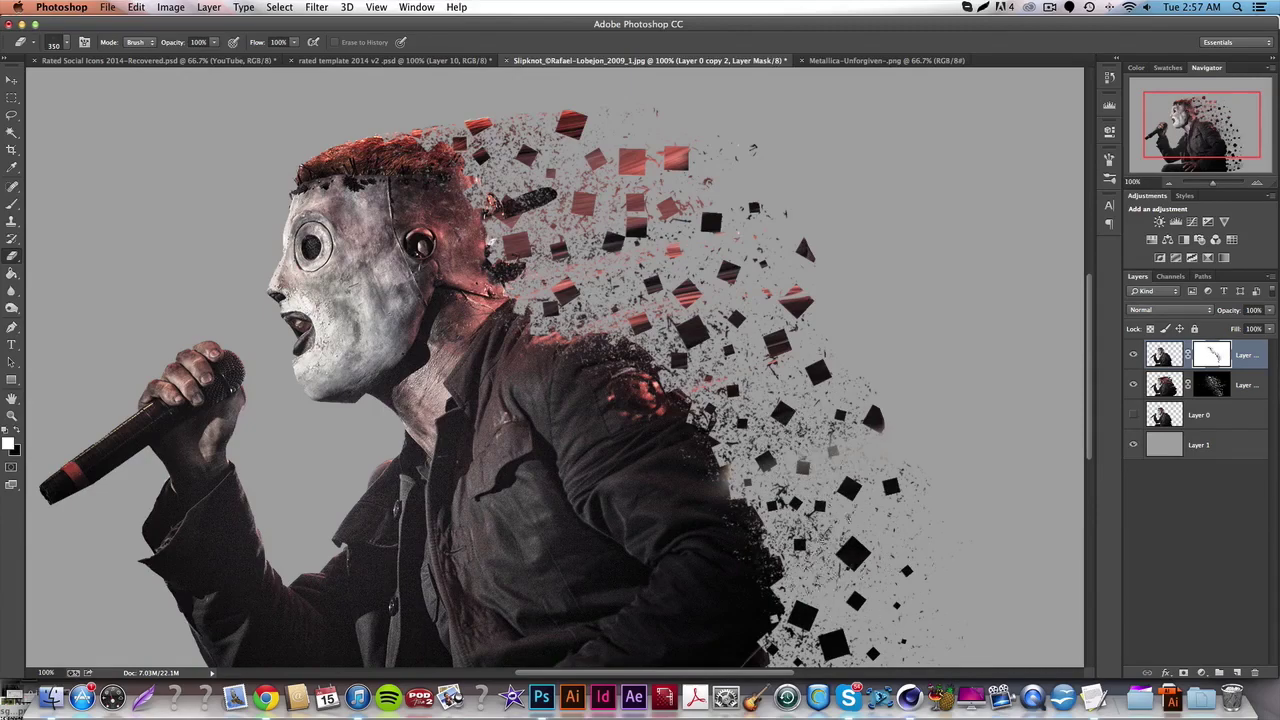
scroll(555, 366, down, 5)
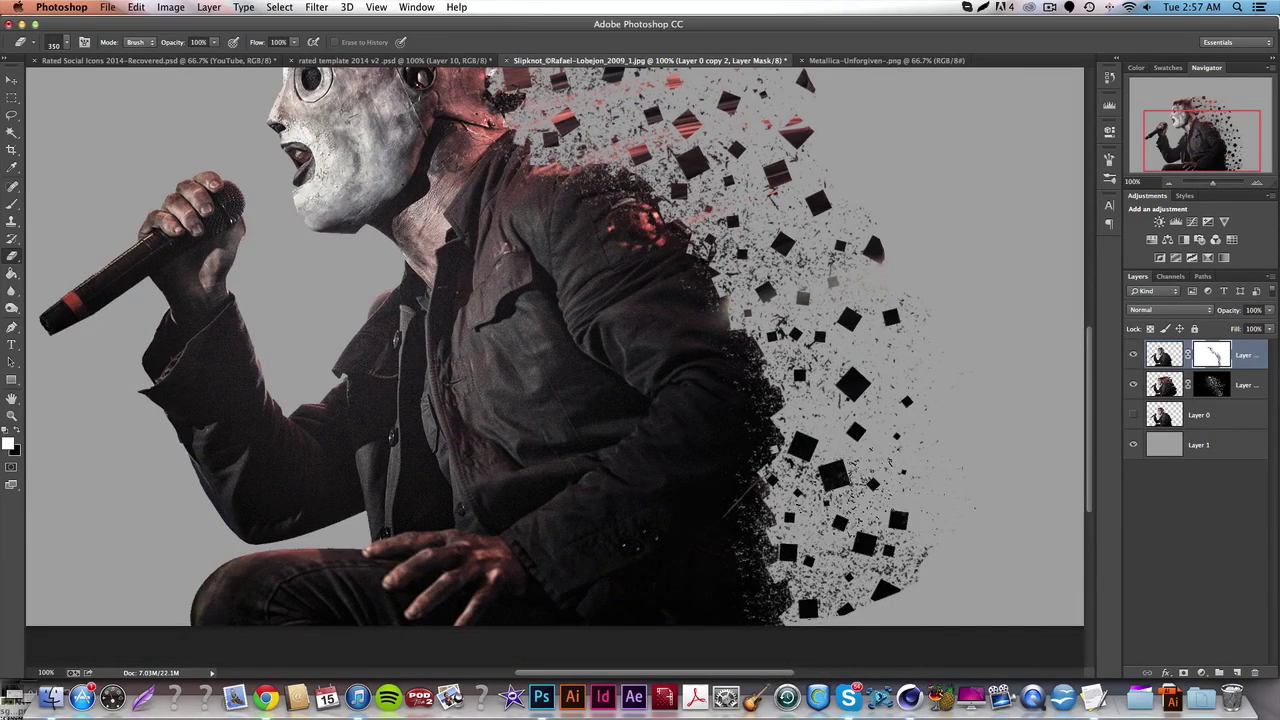
scroll(860, 500, up, 2)
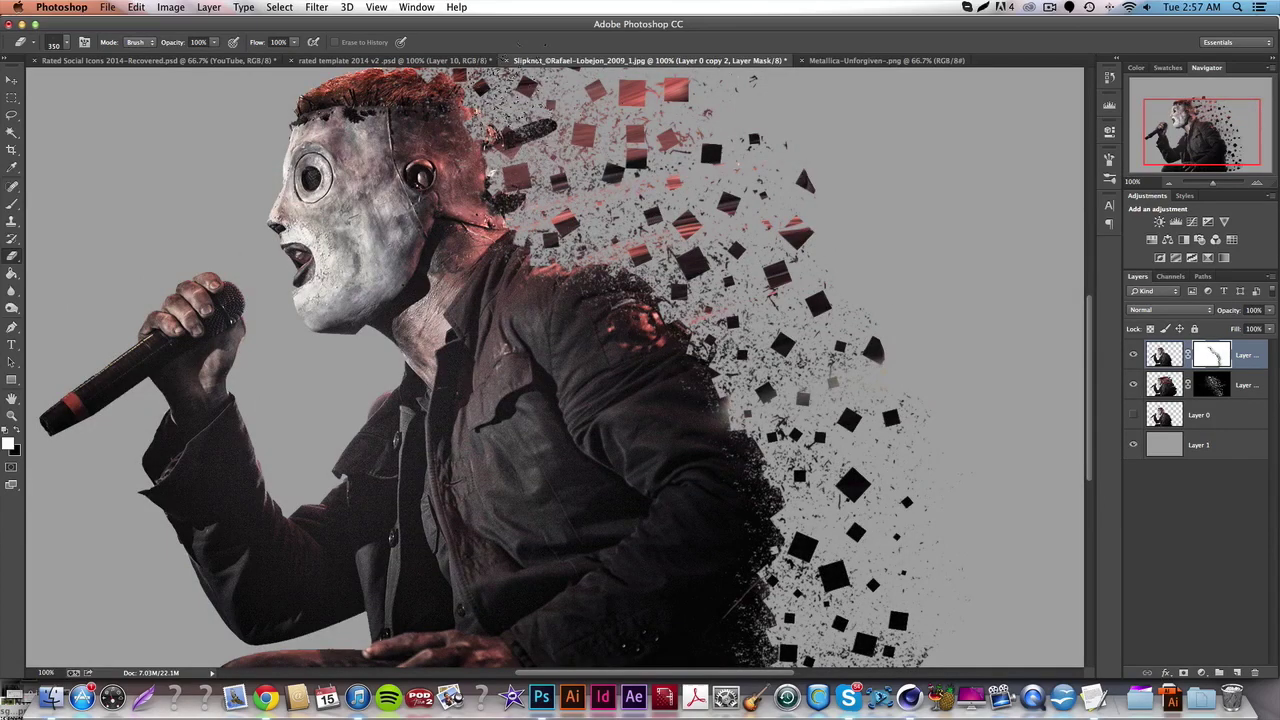
click(12, 79)
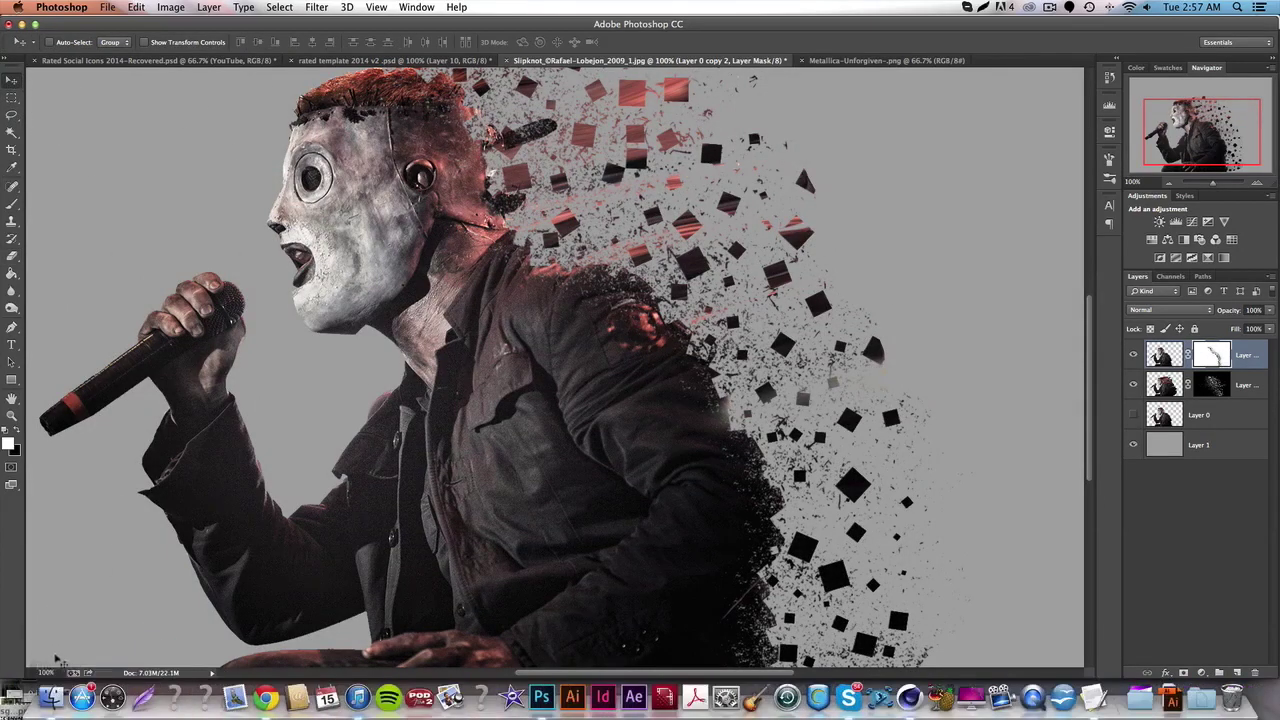
click(45, 672)
text(50)
key(Return)
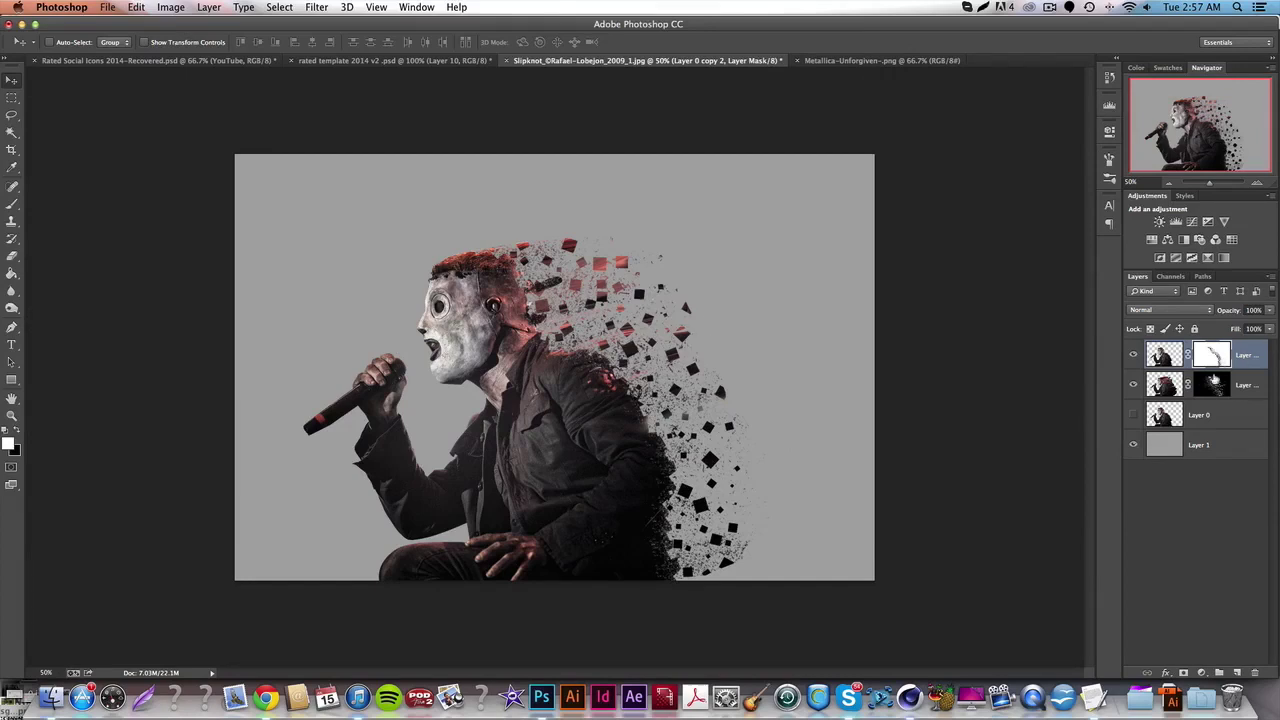
- Duplicate the hidden Layer 0, move the copy to the top of the layer stack, and make it visible
click(1212, 416)
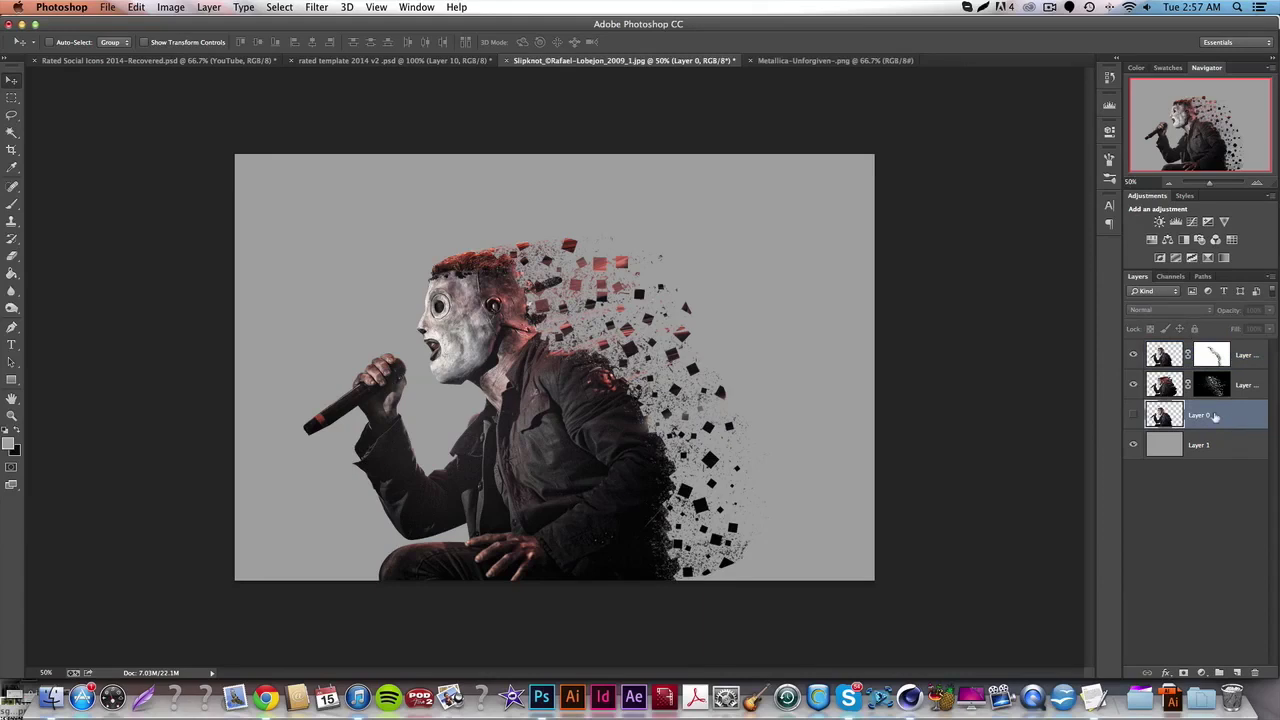
key(ctrl+j)
drag(1214, 416, 1205, 355)
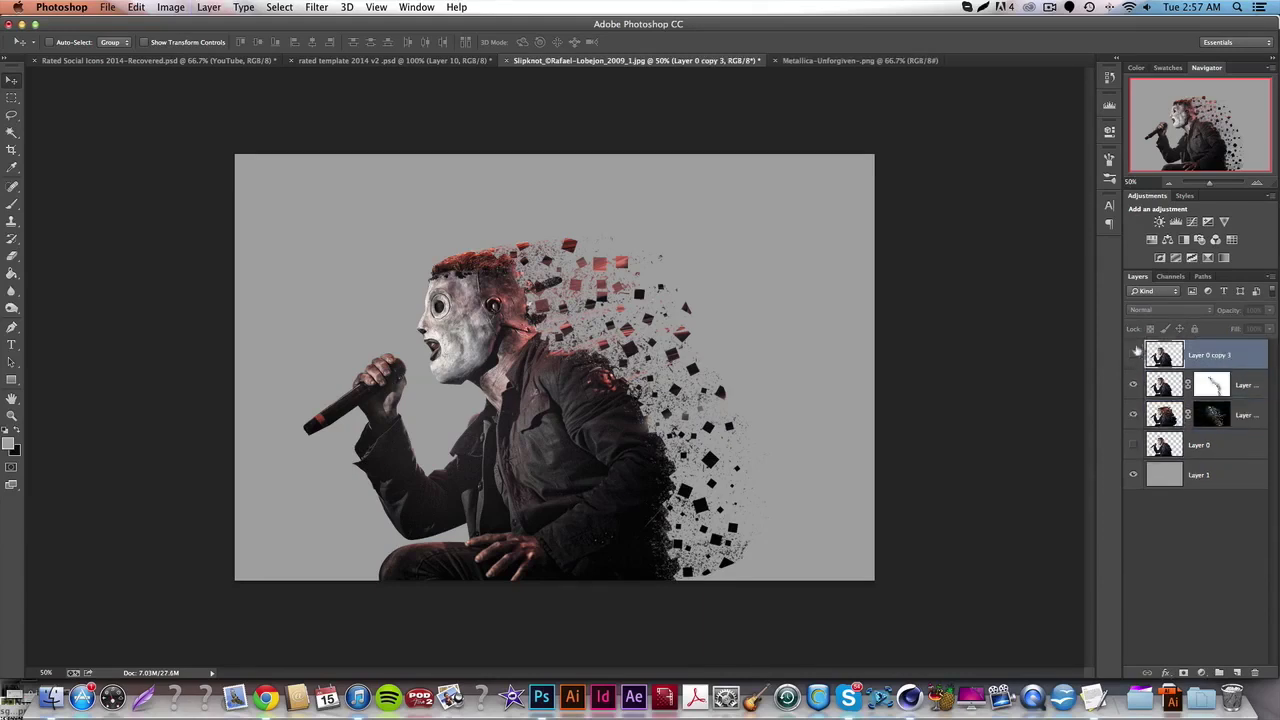
click(1133, 355)
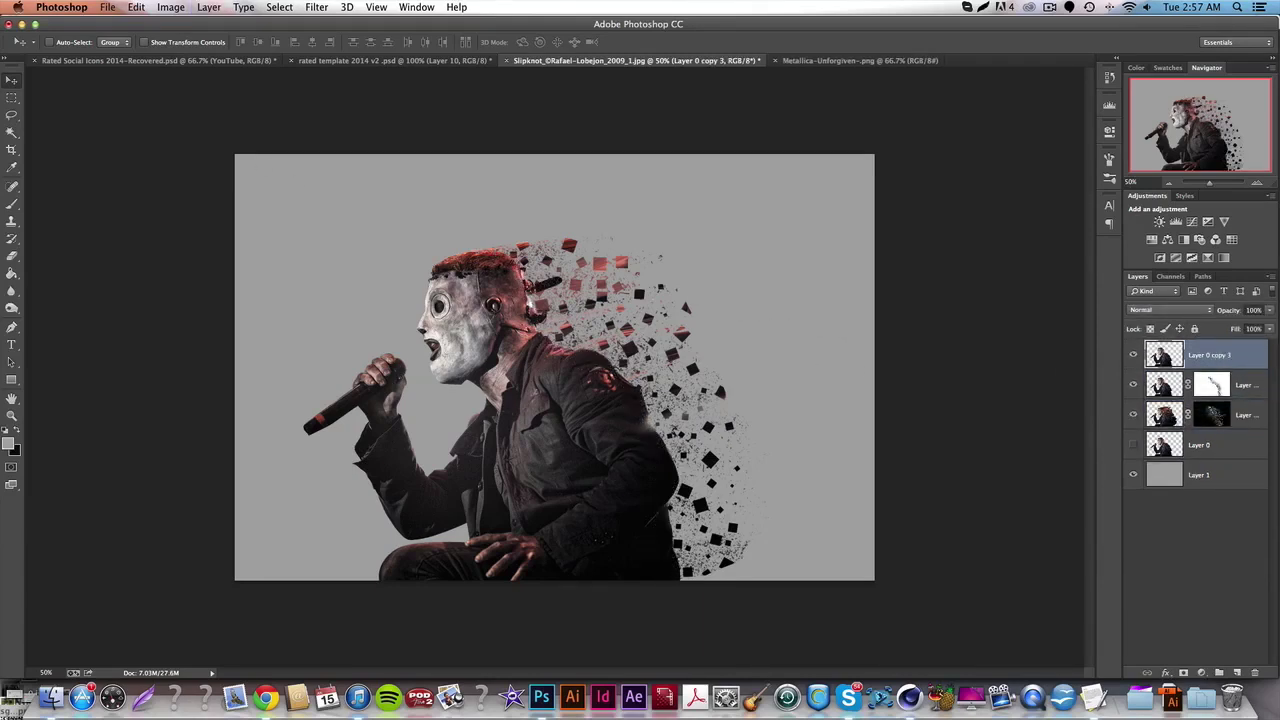
- Apply a Motion Blur to Layer 0 copy 3 with an angle of 11° and a distance of 280 pixels
click(316, 7)
mouse_move(375, 179)
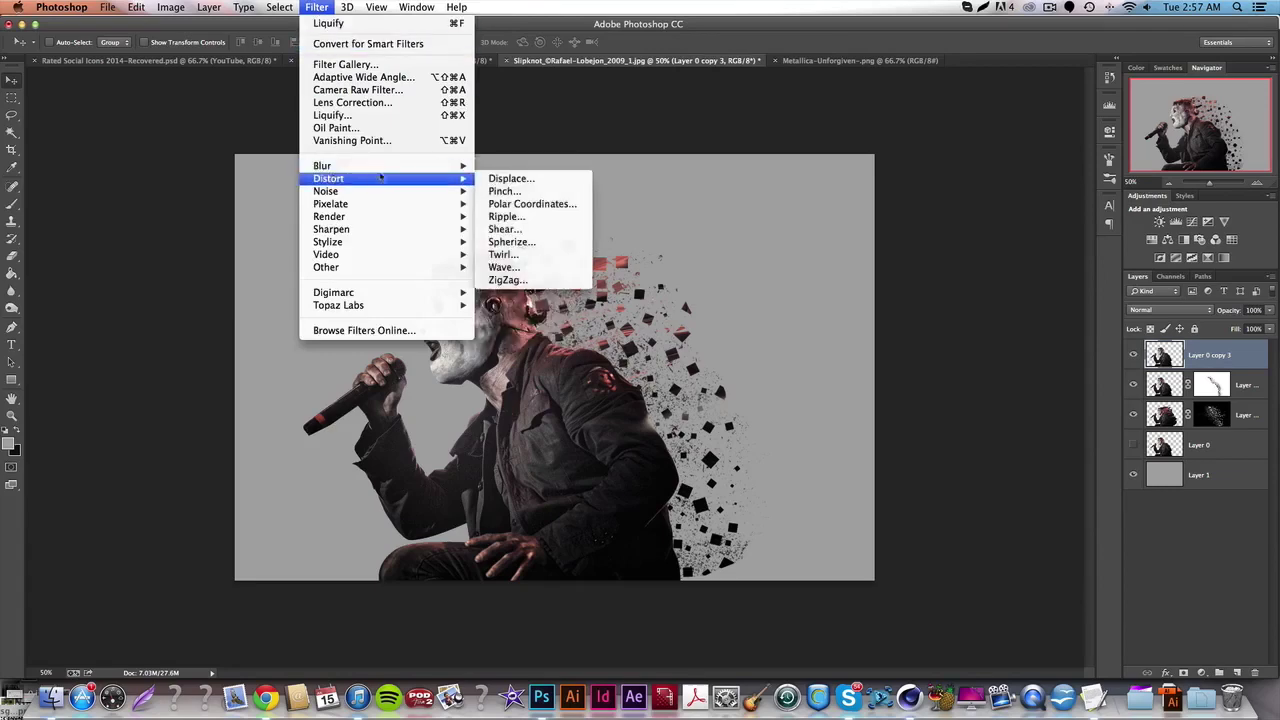
click(528, 286)
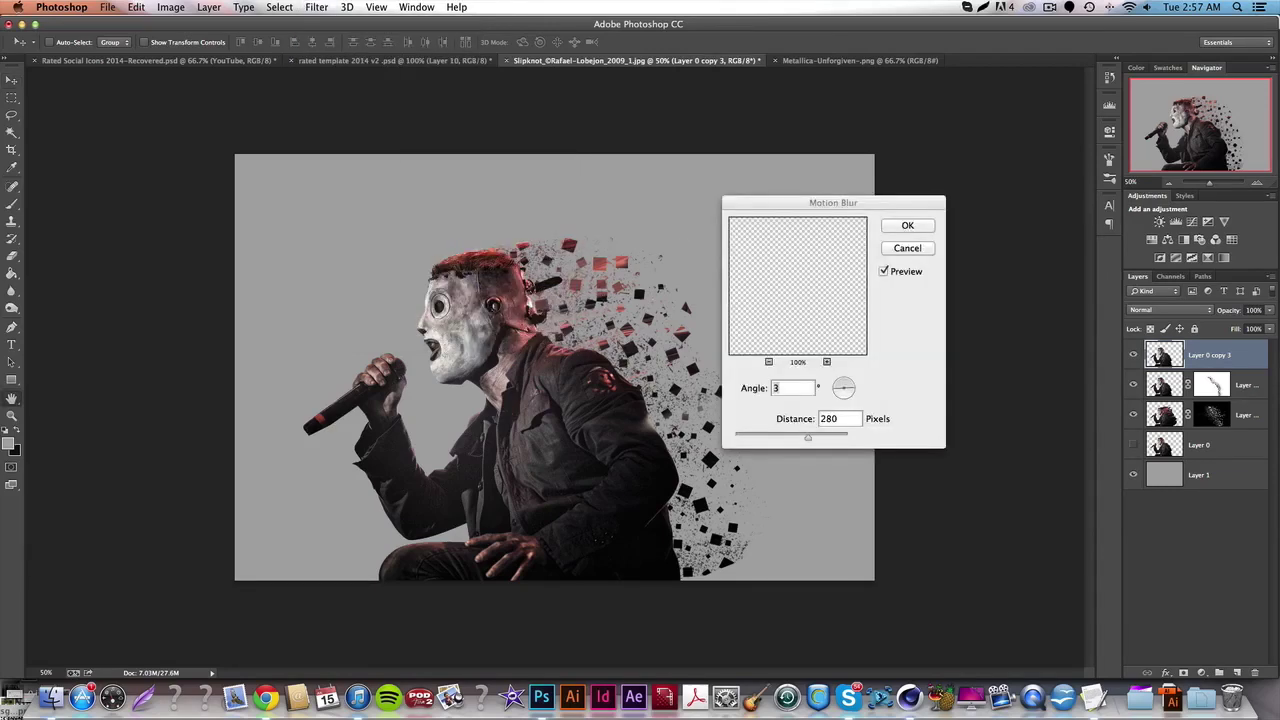
click(853, 387)
drag(853, 389, 858, 388)
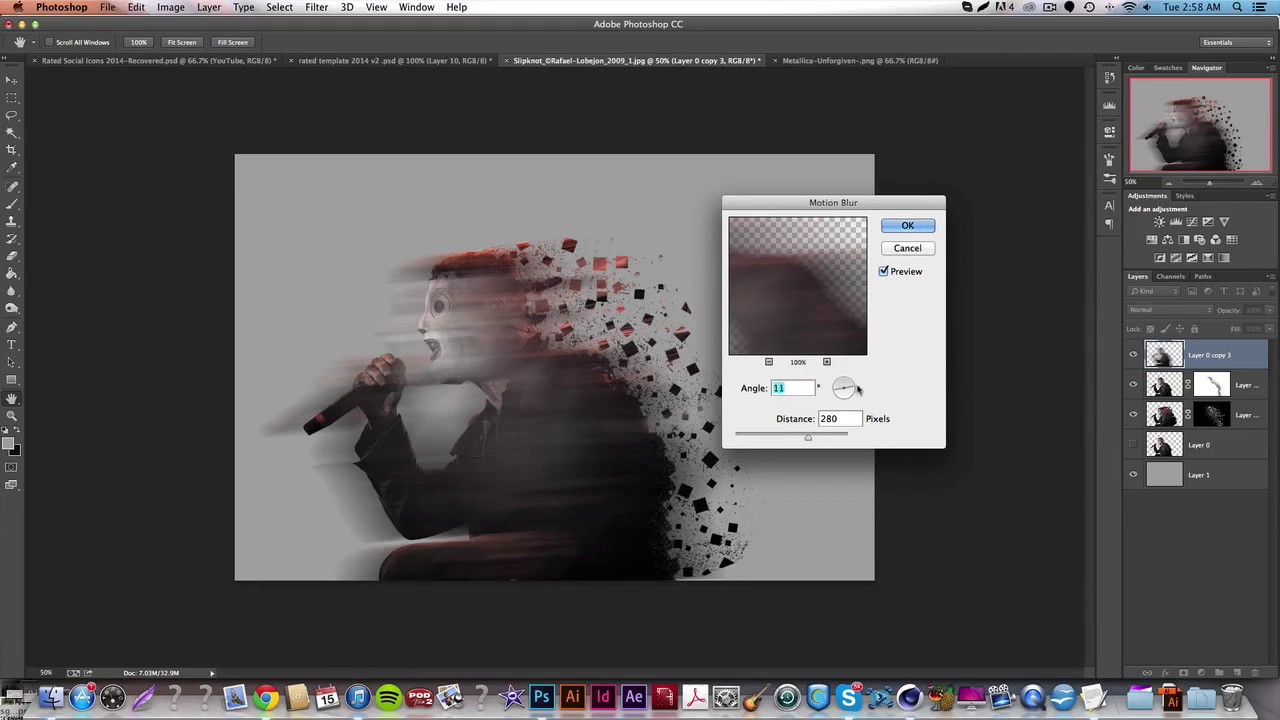
click(918, 227)
- Erase the motion blur over the face, microphone, arms and jacket front with a soft round eraser sized 308 px
key(e)
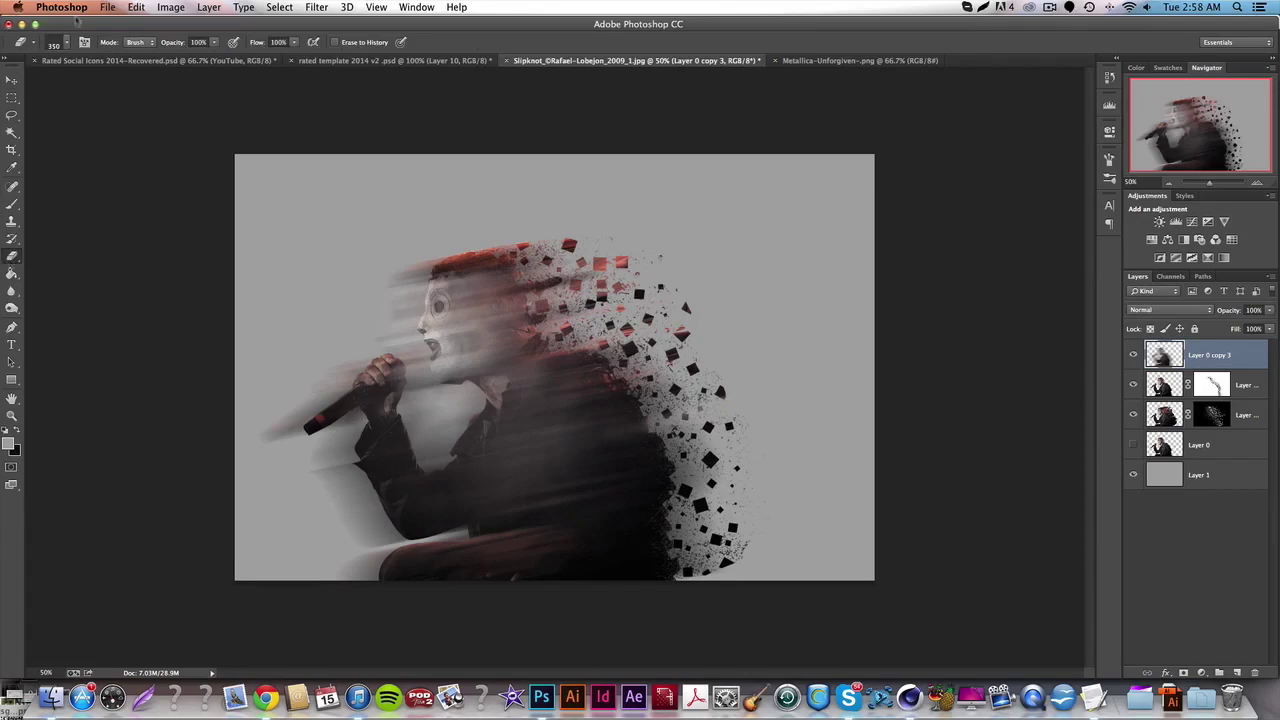
click(70, 43)
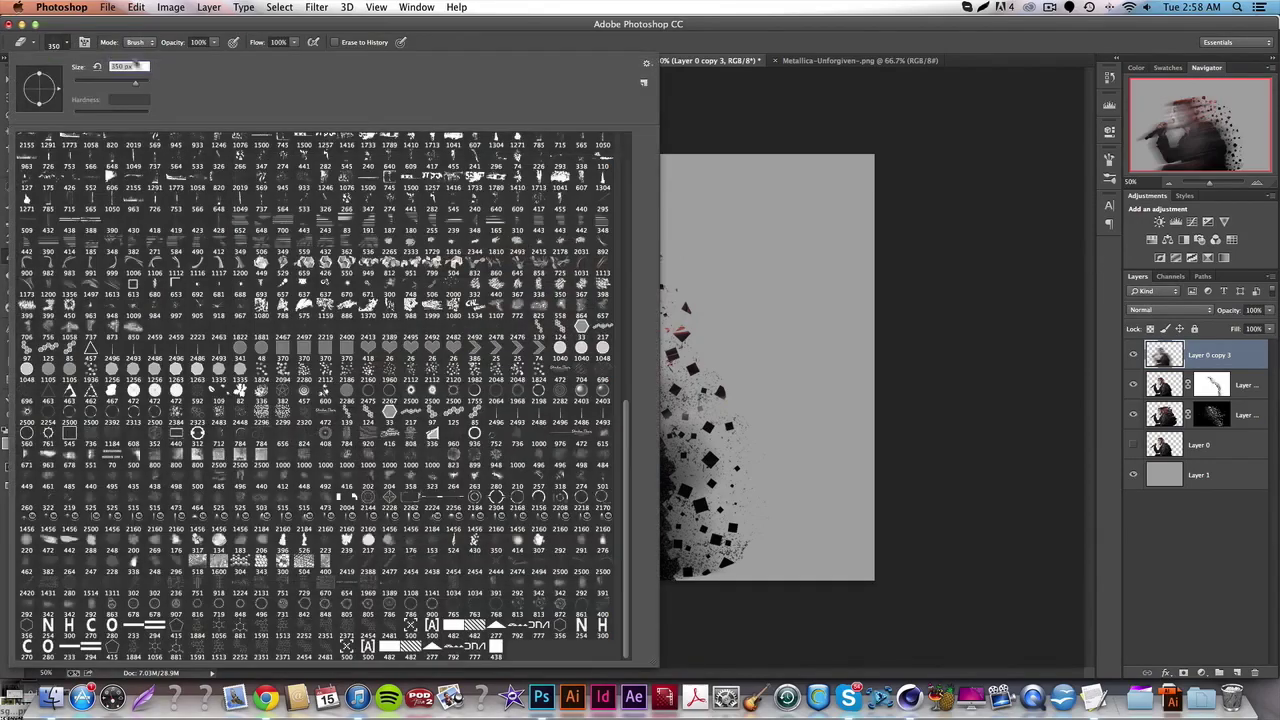
drag(628, 414, 628, 103)
click(347, 142)
drag(141, 66, 108, 66)
text(308)
key(Return)
mouse_move(439, 259)
mouse_down()
mouse_move(449, 385)
mouse_move(439, 292)
mouse_up()
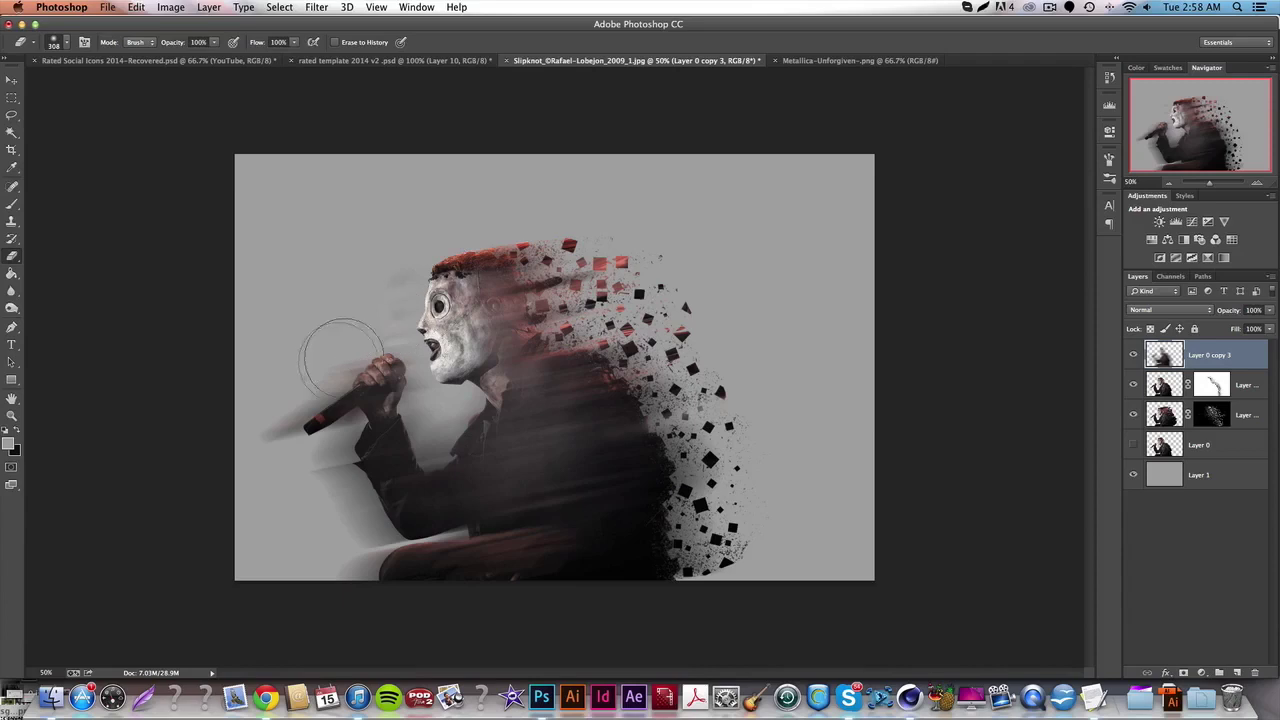
mouse_move(320, 322)
mouse_down()
mouse_move(322, 457)
mouse_move(333, 447)
mouse_move(352, 488)
mouse_move(470, 525)
mouse_move(470, 410)
mouse_move(420, 310)
mouse_move(446, 290)
mouse_move(488, 318)
mouse_move(595, 514)
mouse_up()
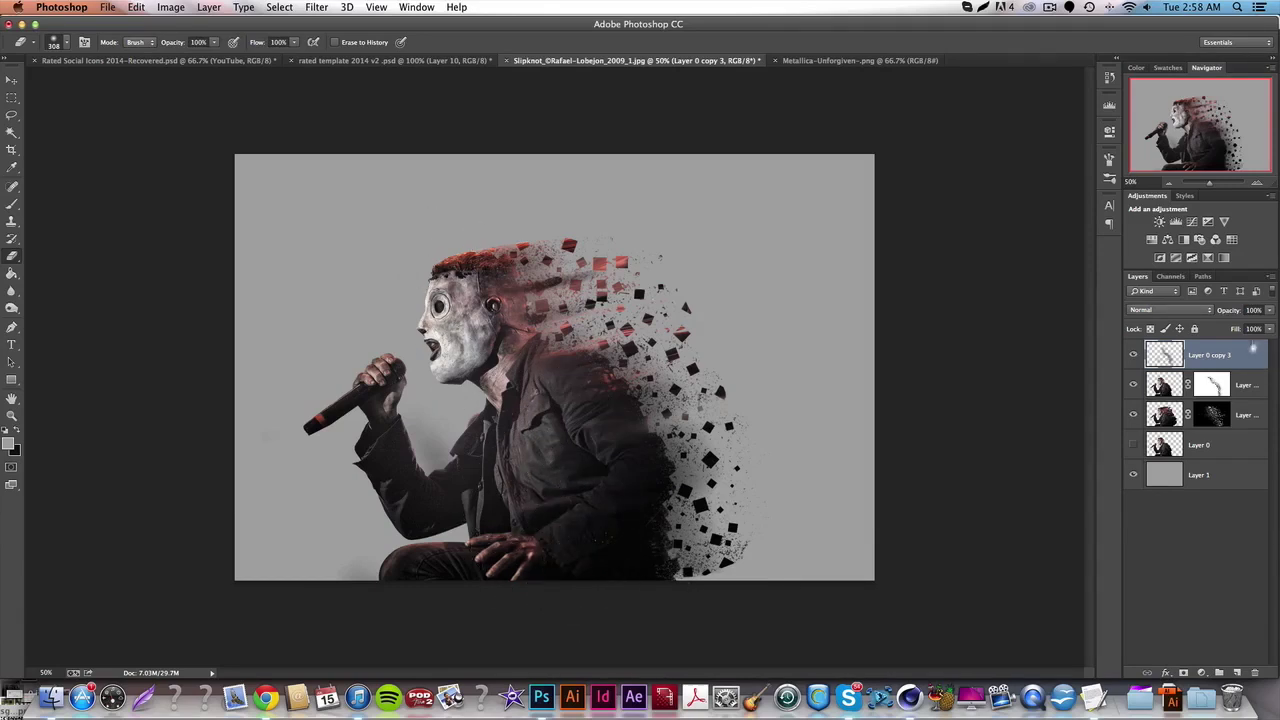
- Try 50% and 25% opacity on the blurred Layer 0 copy 3, and set its opacity to 75%
double_click(1254, 311)
text(50)
key(Return)
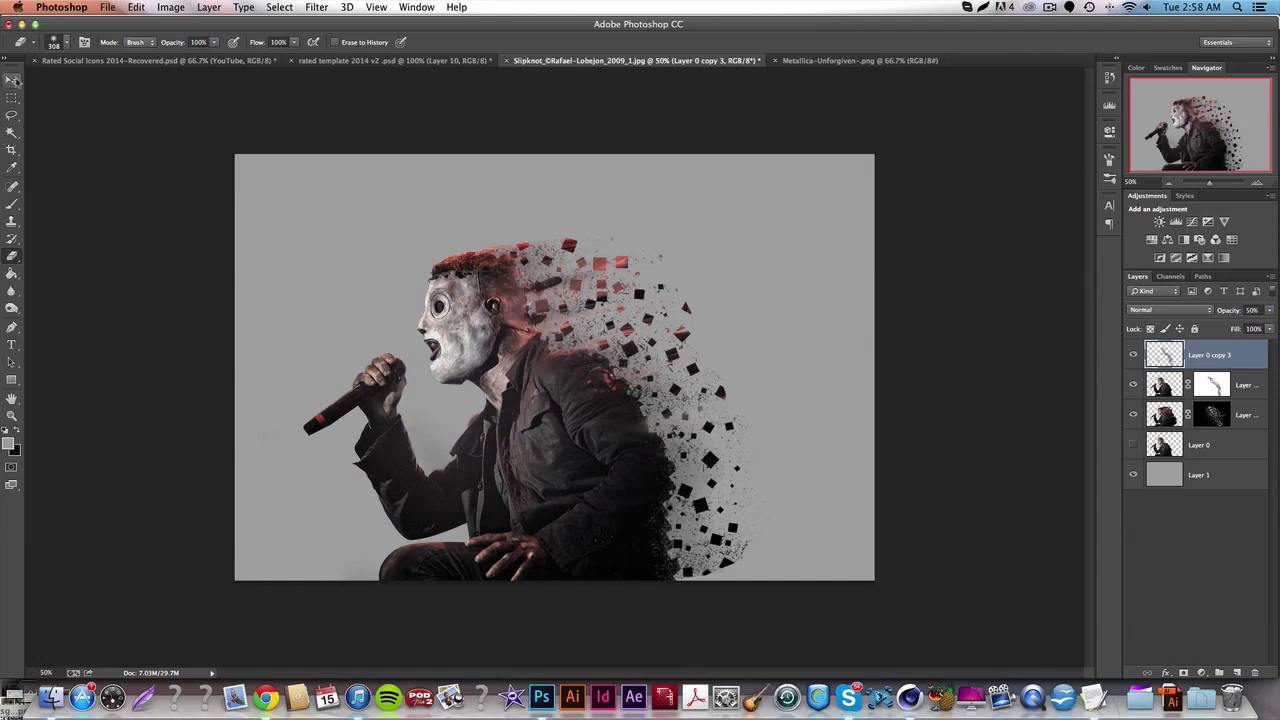
click(12, 79)
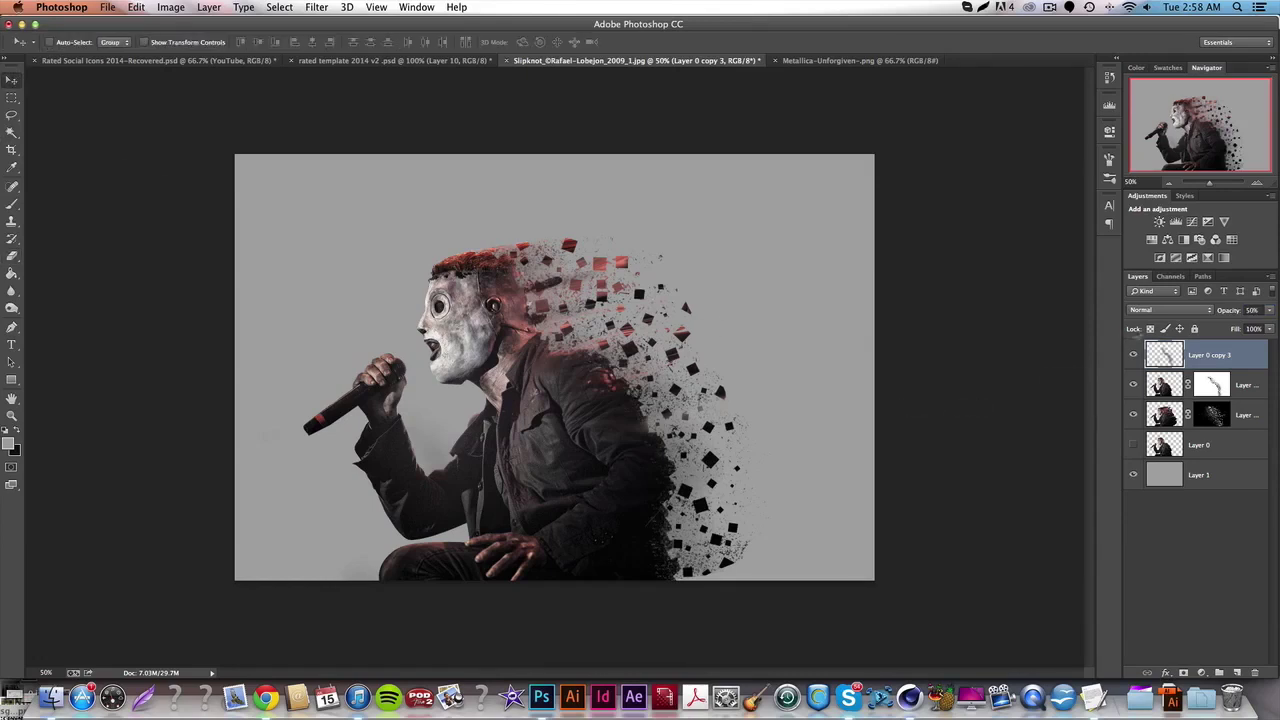
click(1254, 310)
text(25)
key(Return)
text(75)
key(Return)
key(e)
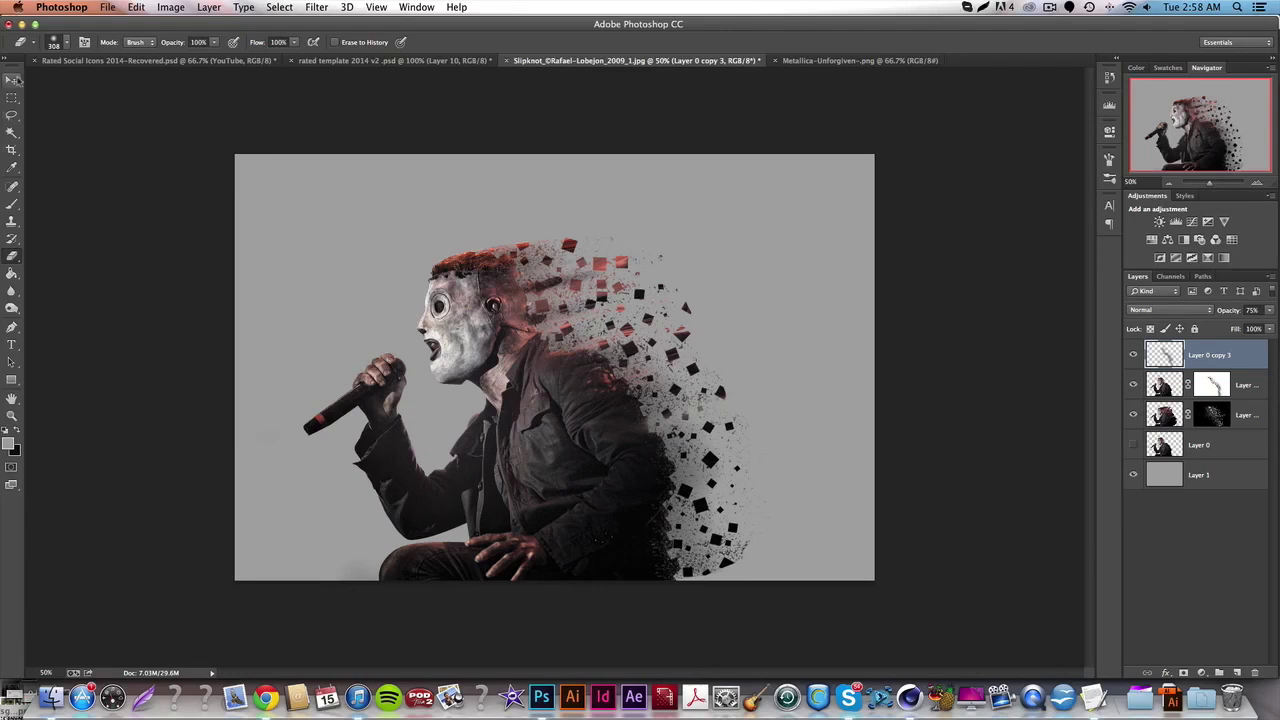
- Select the three visible figure layers together and move the whole figure slightly to the right
click(13, 79)
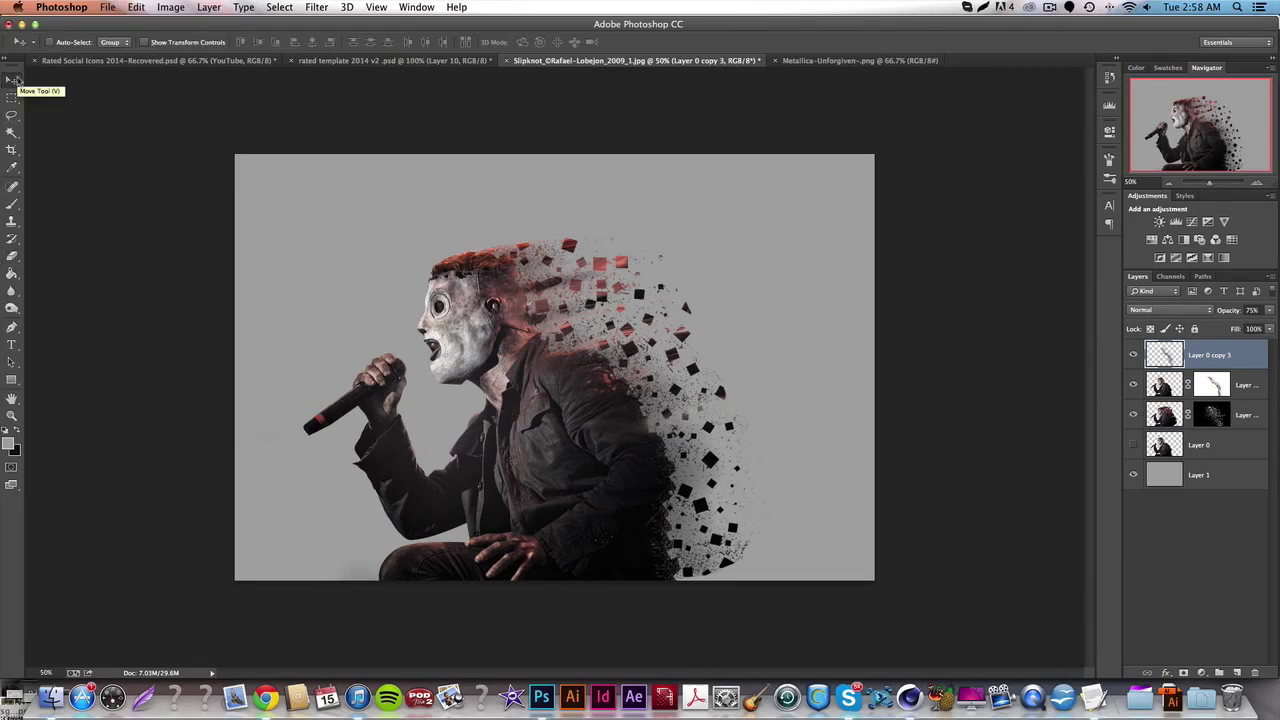
shift+click(1254, 418)
mouse_move(558, 362)
mouse_down()
mouse_move(515, 388)
mouse_move(562, 369)
mouse_up()
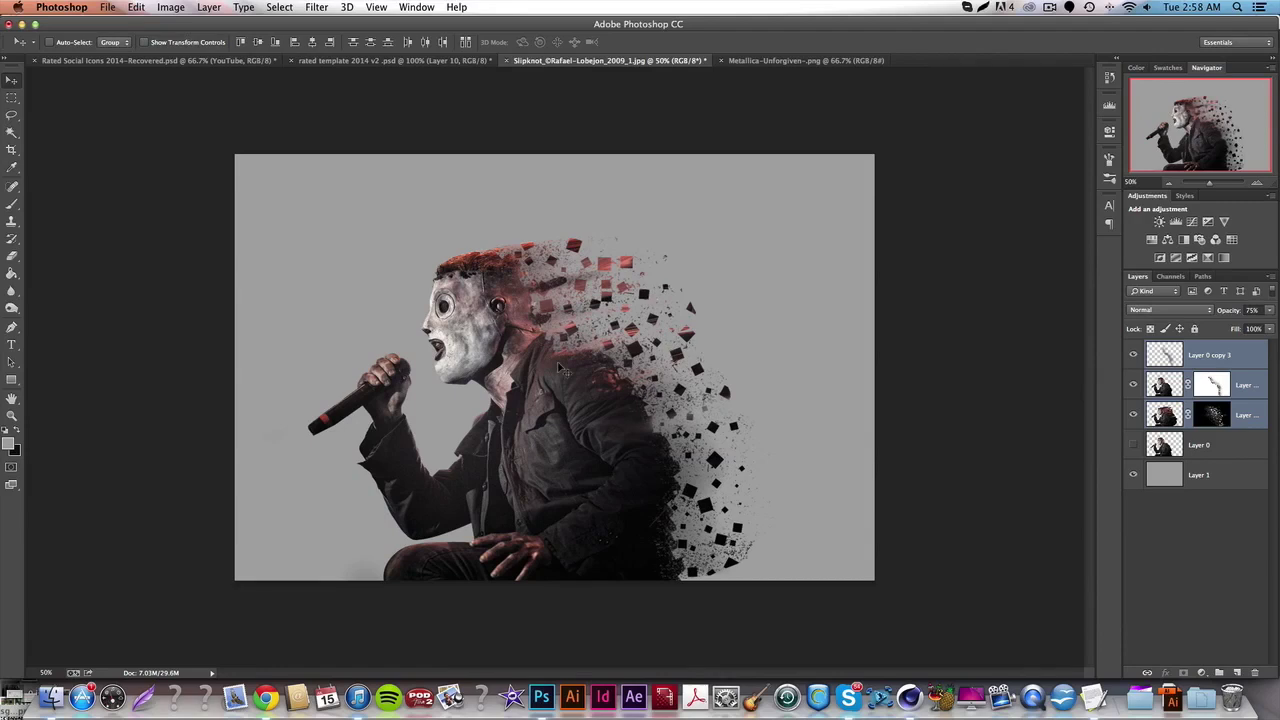
- Compare the figure with Layer 0 copy 3 hidden and shown, and view the Metallica-Unforgiven document before returning to the Slipknot one
click(1237, 358)
click(1134, 357)
click(1134, 357)
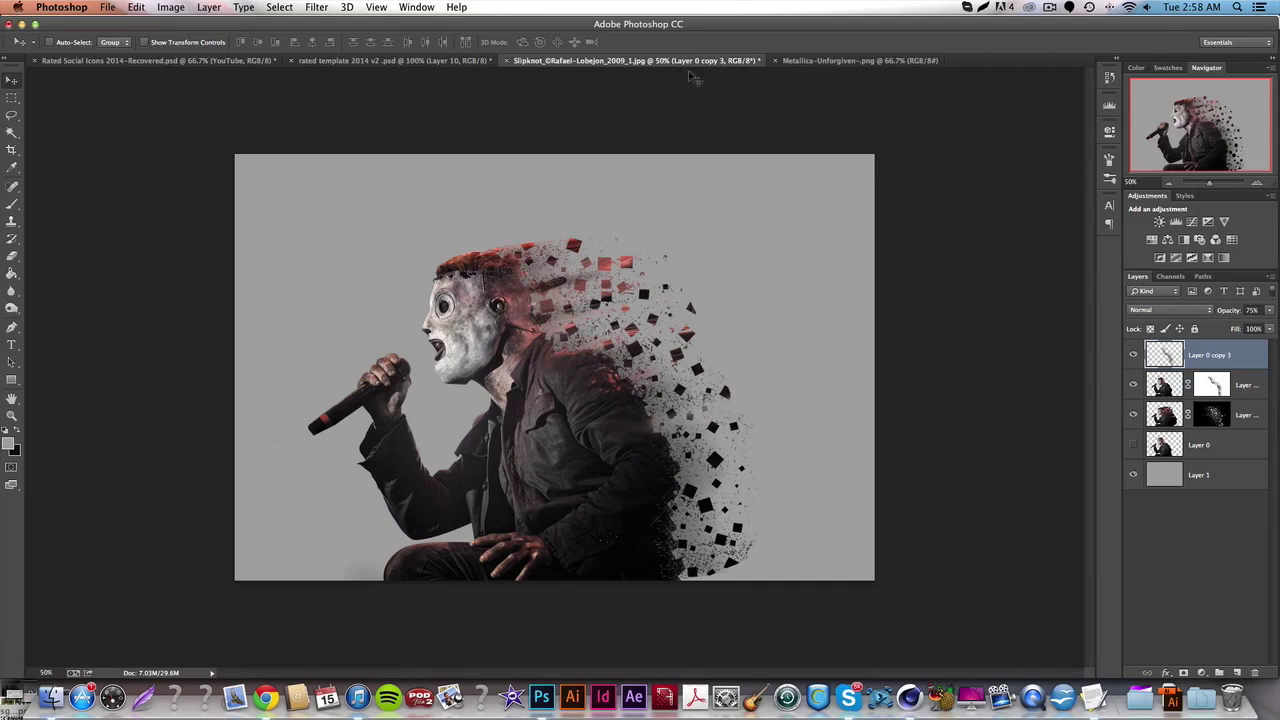
click(870, 60)
click(648, 62)
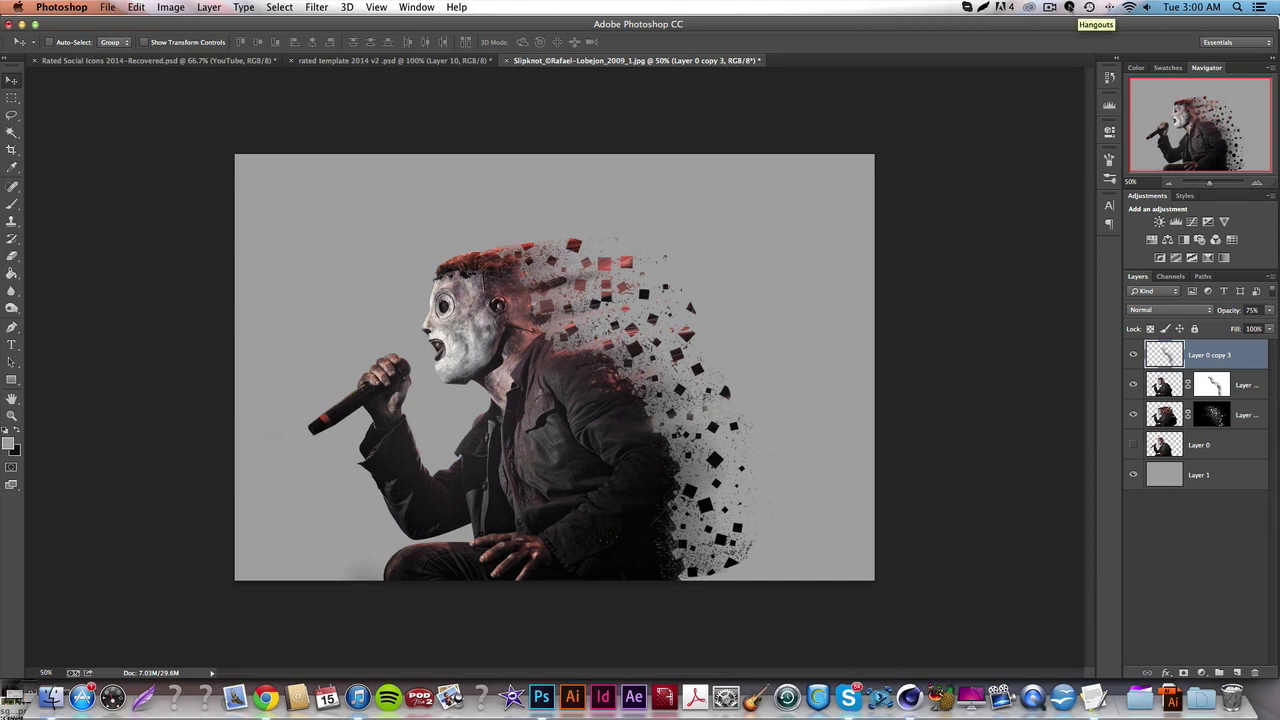
click(1049, 7)
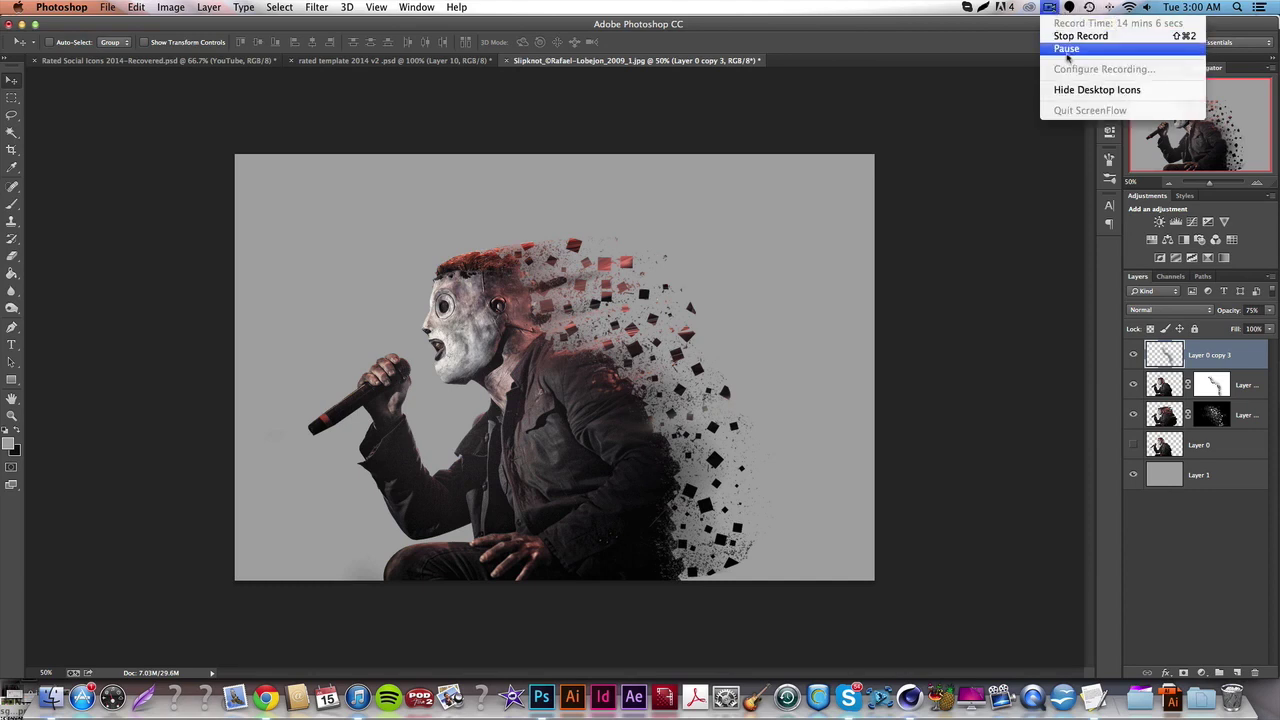
click(1074, 40)
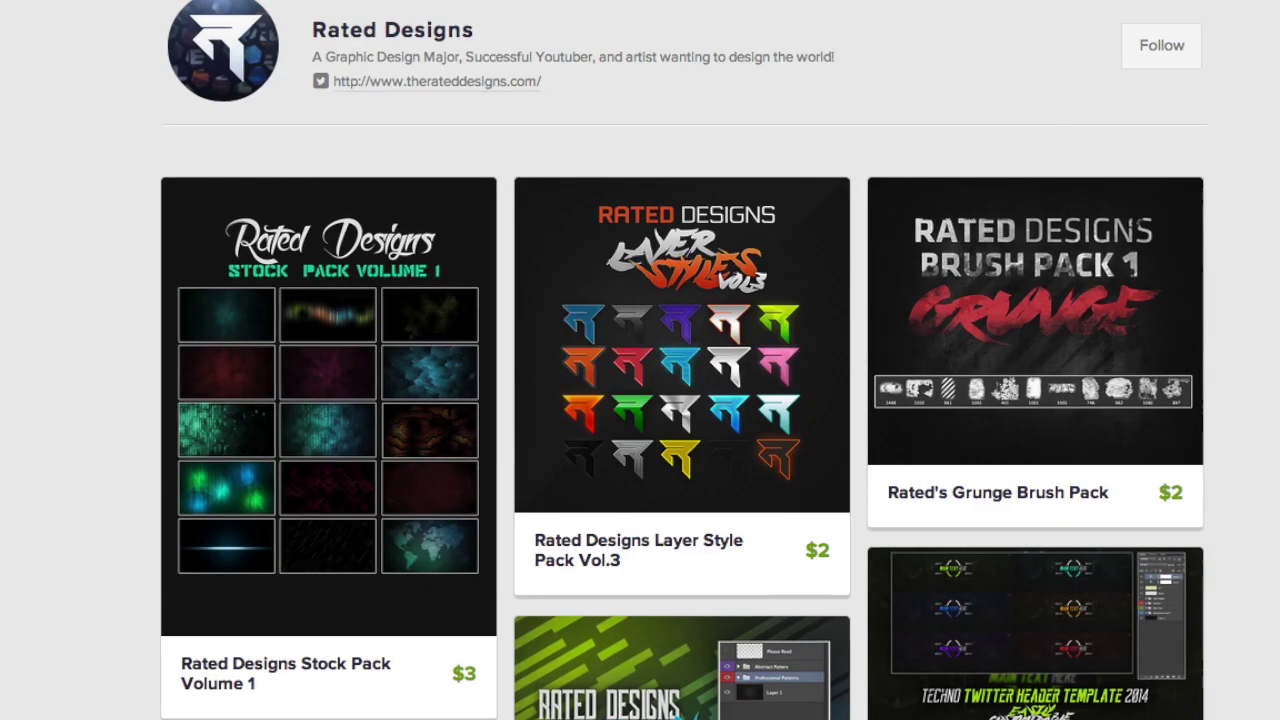